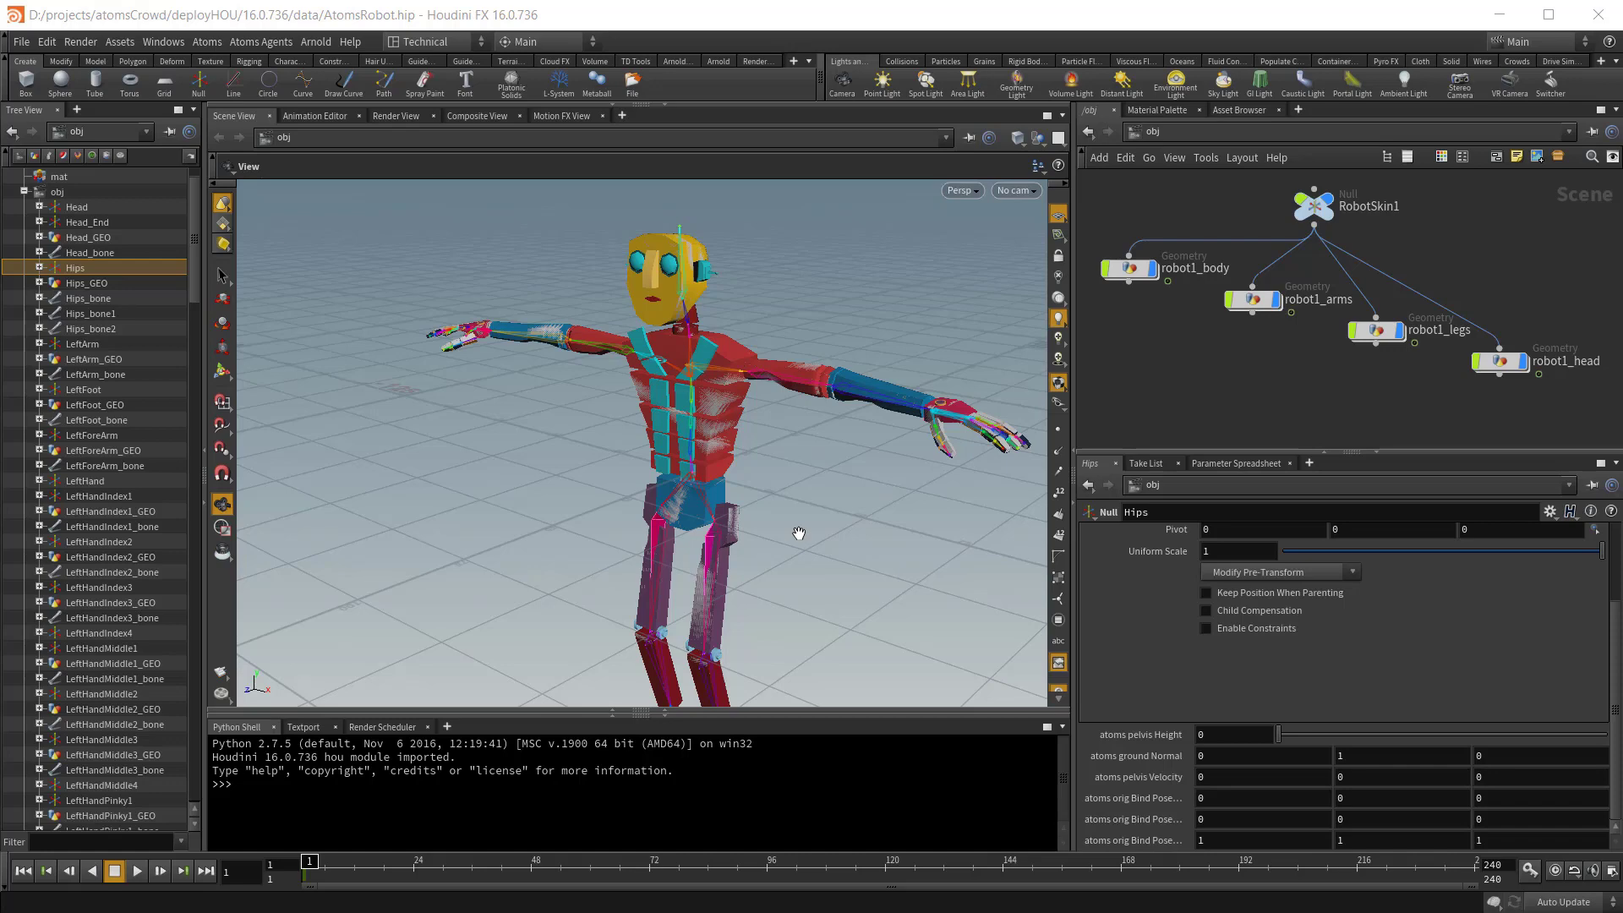
Look over the robot character and locate and select the LeftUpLeg null in its joint hierarchy.
{"action": "right_click_drag", "start_coordinate": [768, 490], "coordinate": [515, 485]}
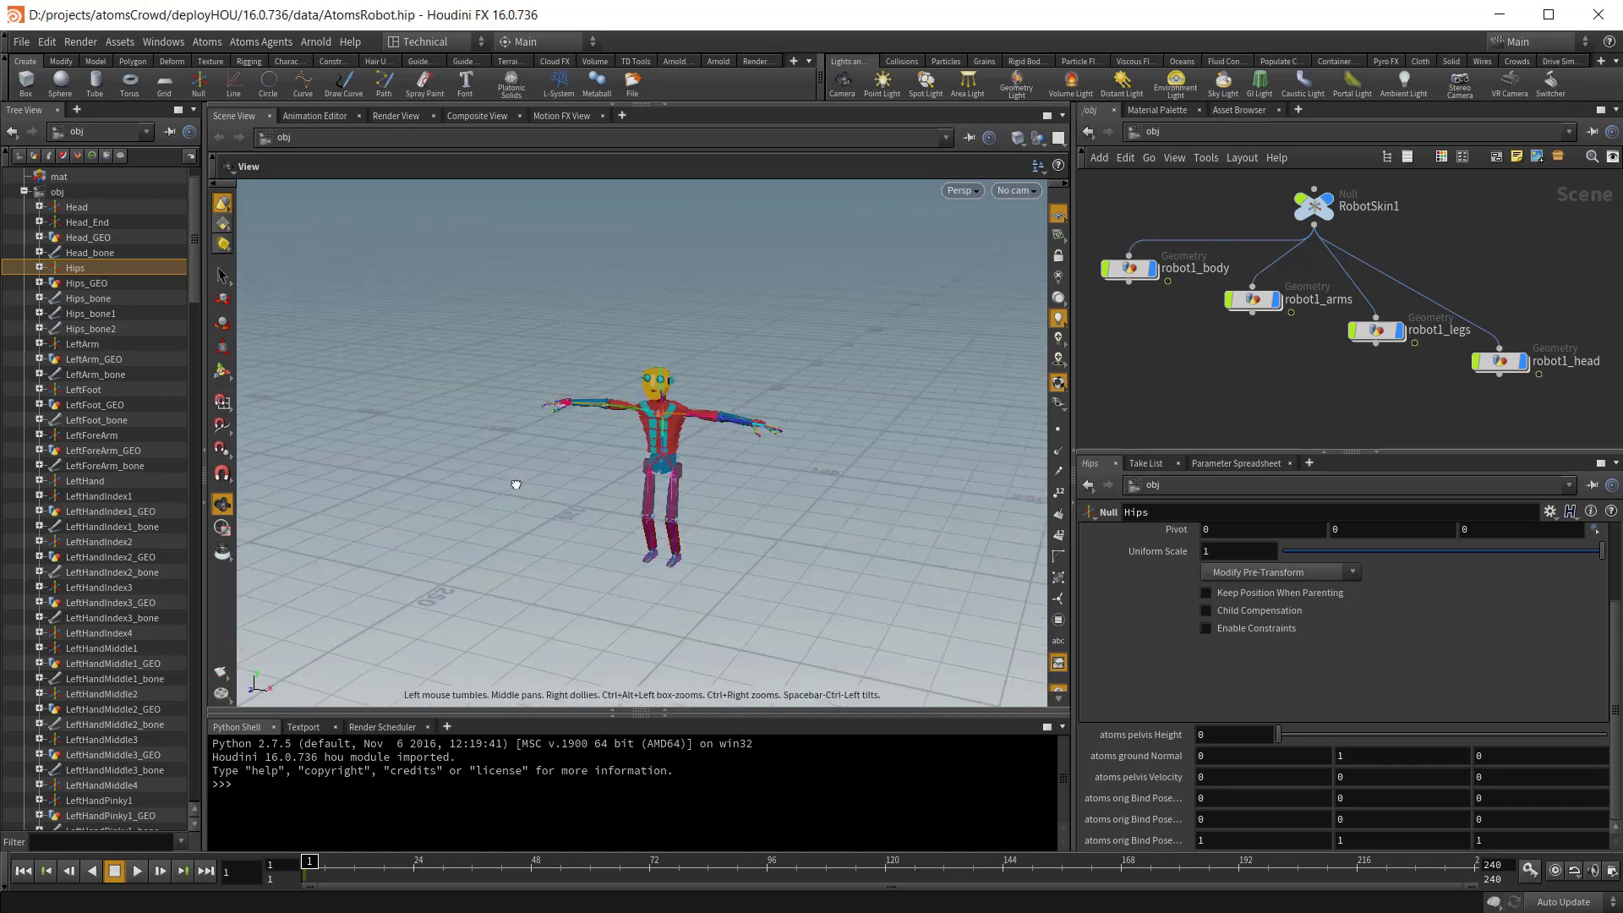
{"action": "left_click_drag", "start_coordinate": [515, 486], "coordinate": [835, 440]}
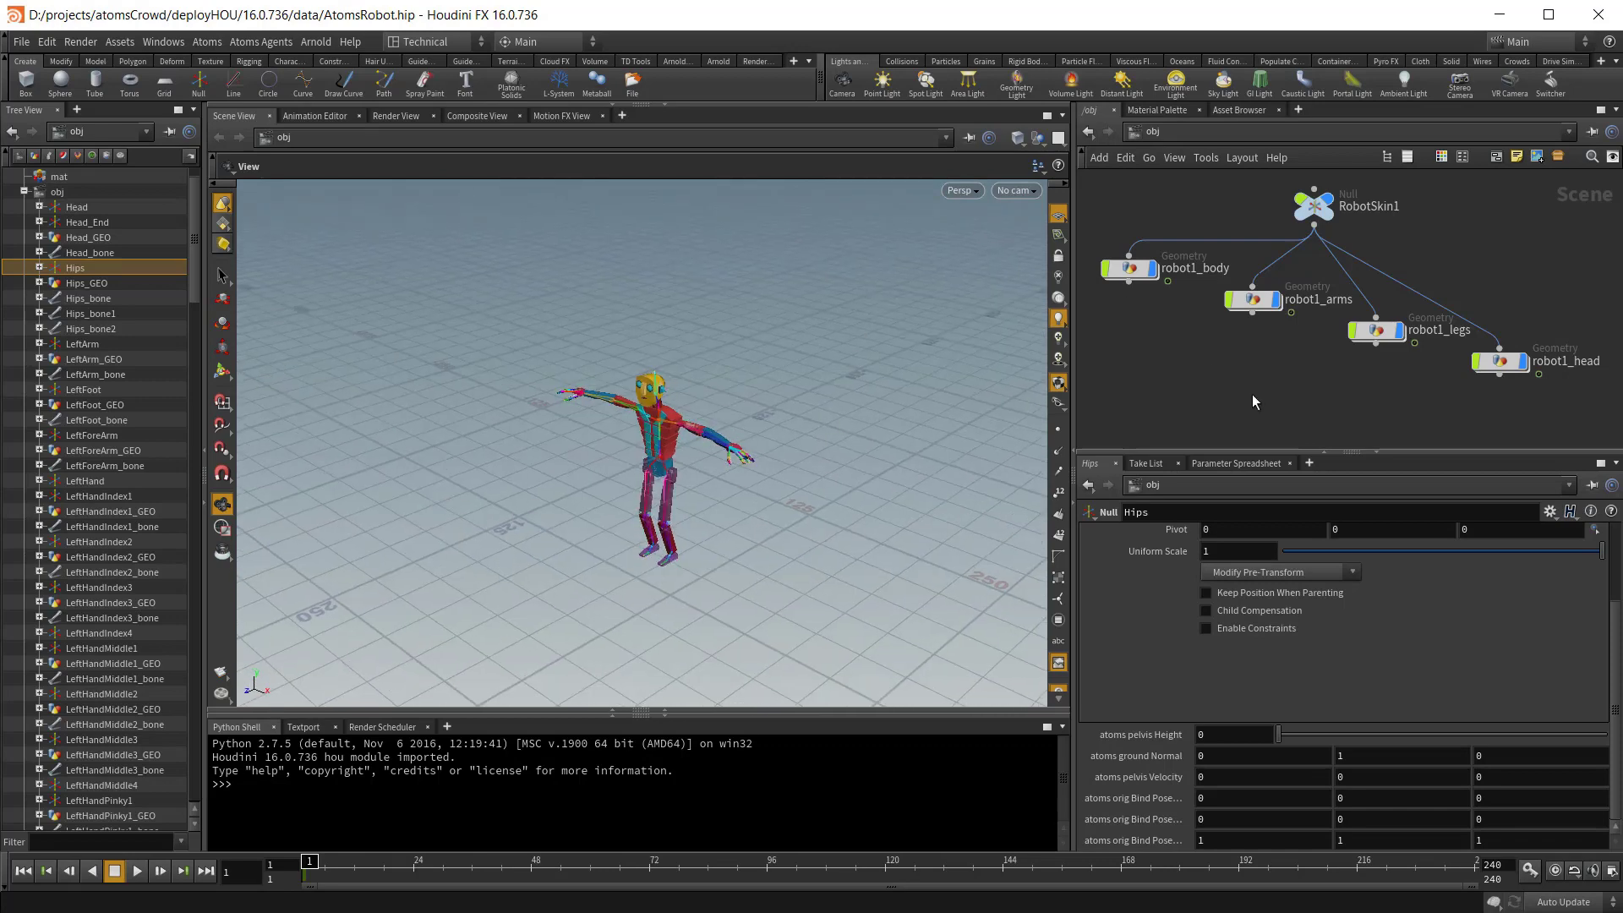
{"action": "scroll", "coordinate": [1251, 393], "scroll_direction": "down", "scroll_amount": 5}
{"action": "middle_click_drag", "start_coordinate": [1141, 362], "coordinate": [1428, 266]}
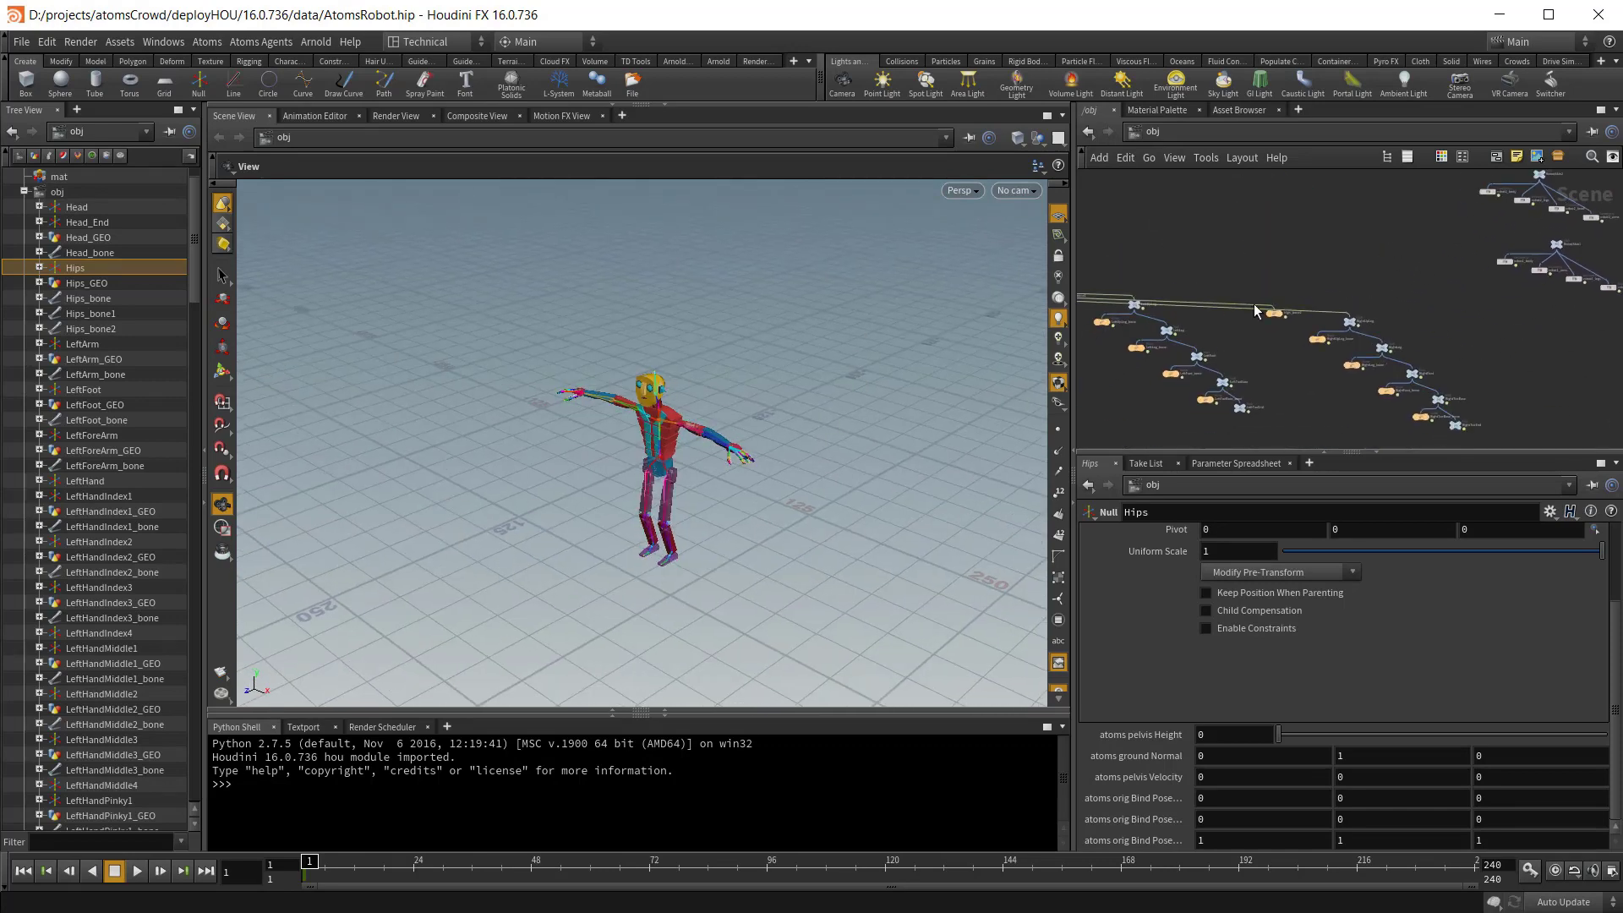
{"action": "scroll", "coordinate": [1206, 256], "scroll_direction": "up", "scroll_amount": 4}
{"action": "middle_click_drag", "start_coordinate": [1140, 305], "coordinate": [1429, 229]}
{"action": "scroll", "coordinate": [1381, 298], "scroll_direction": "up", "scroll_amount": 4}
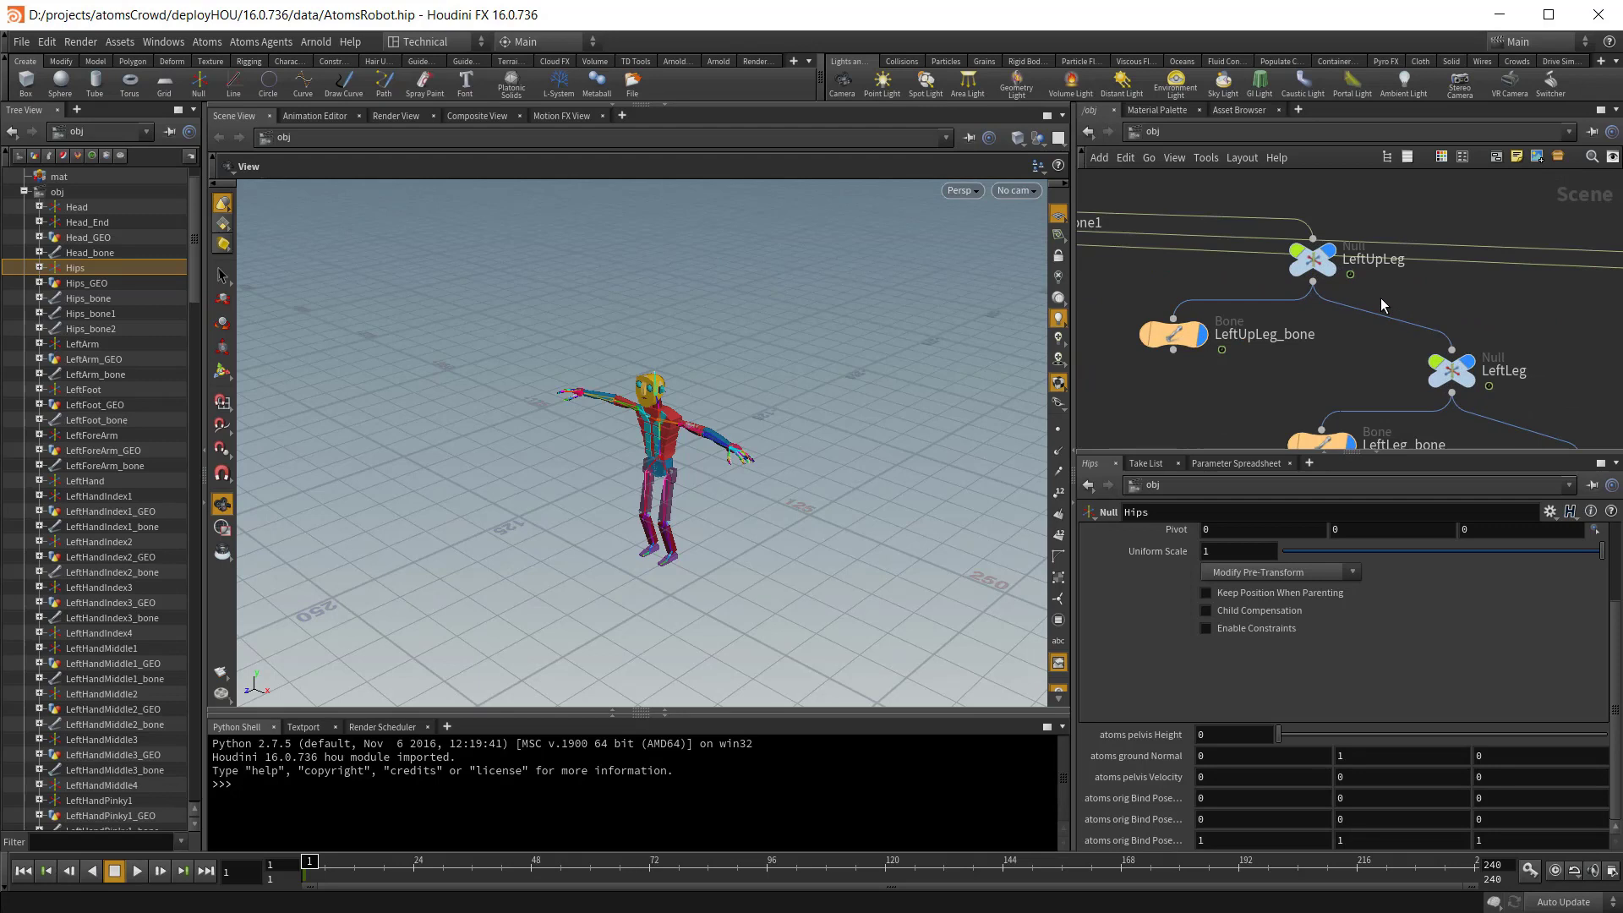
{"action": "scroll", "coordinate": [1381, 298], "scroll_direction": "up", "scroll_amount": 1}
{"action": "middle_click_drag", "start_coordinate": [1318, 389], "coordinate": [1410, 381]}
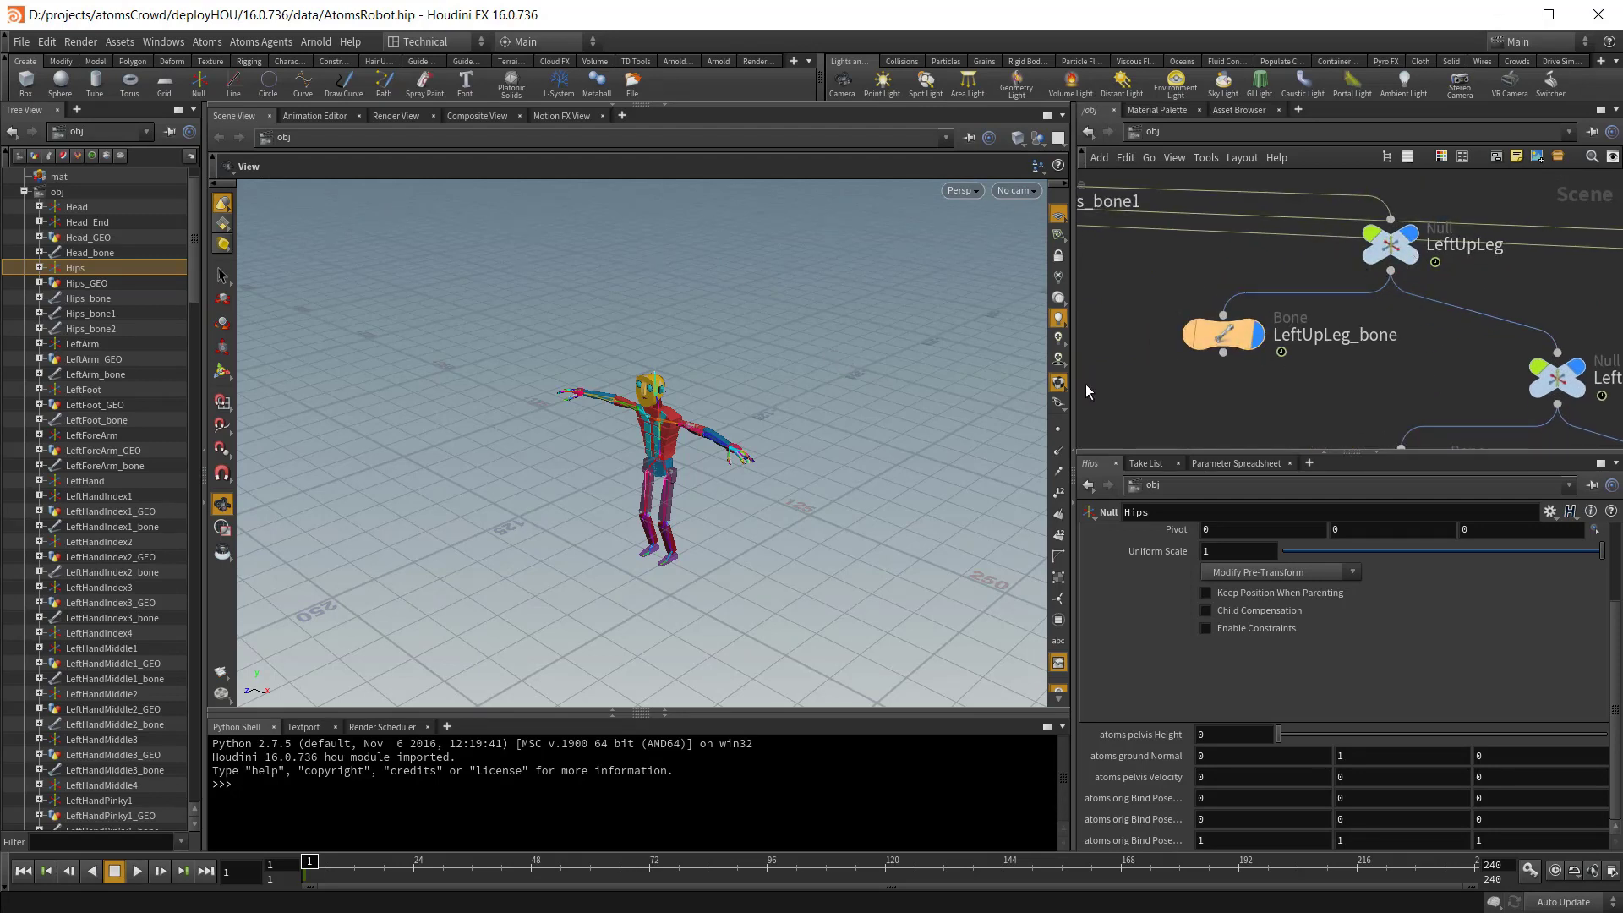
{"action": "left_click", "coordinate": [1391, 247]}
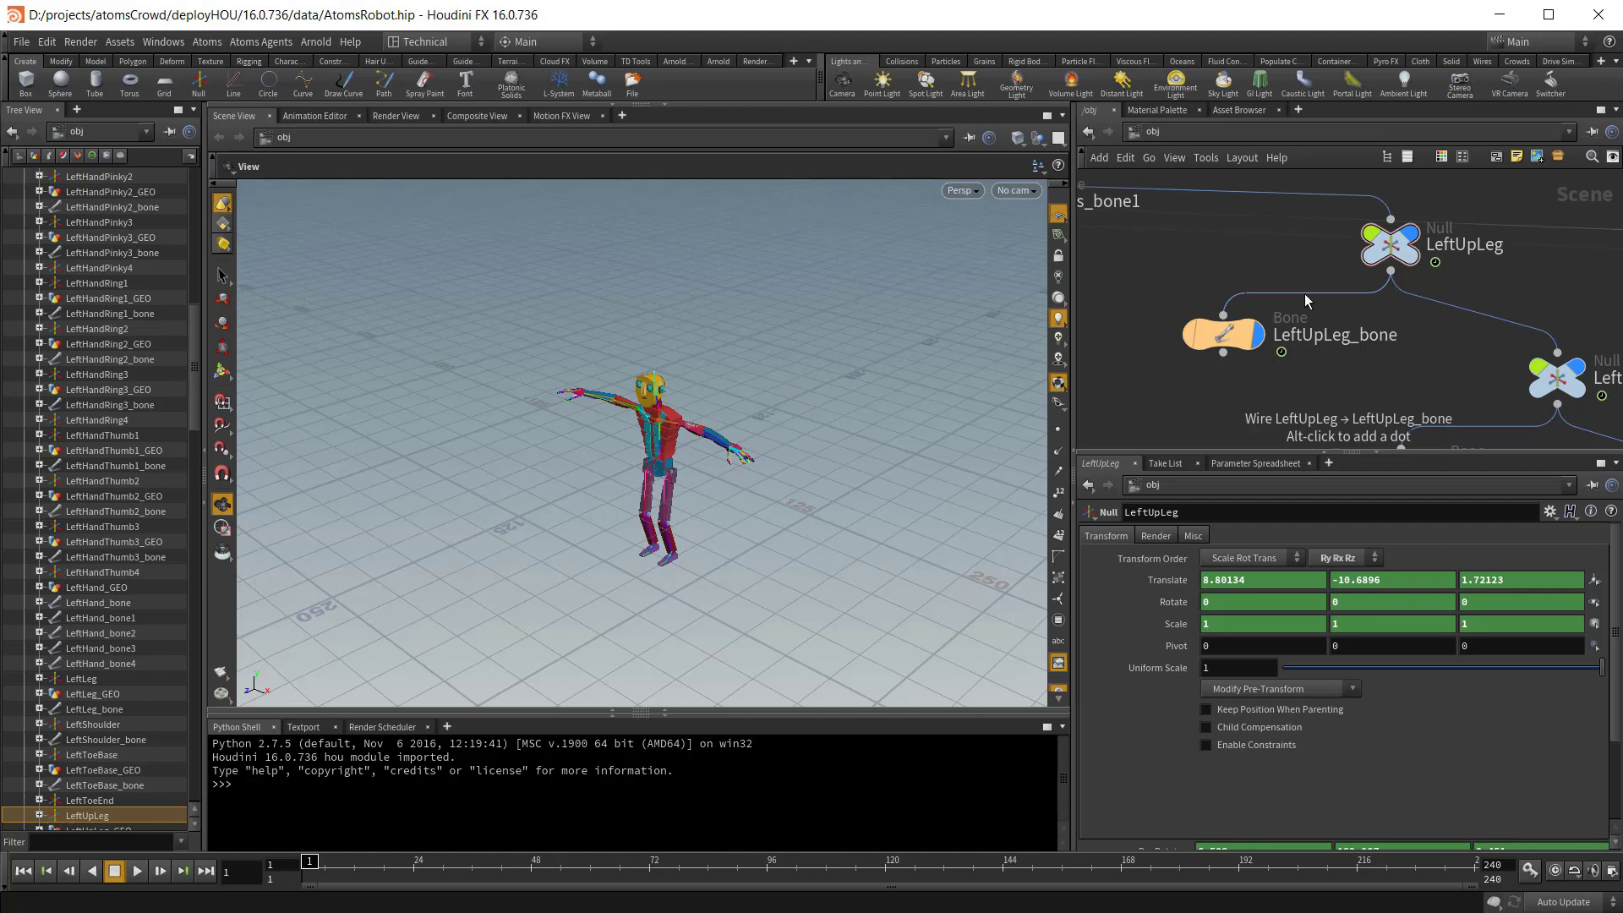
Examine the left leg's joint chain, the robot skin nodes in the network and the character from several angles.
{"action": "scroll", "coordinate": [1306, 293], "scroll_direction": "down", "scroll_amount": 3}
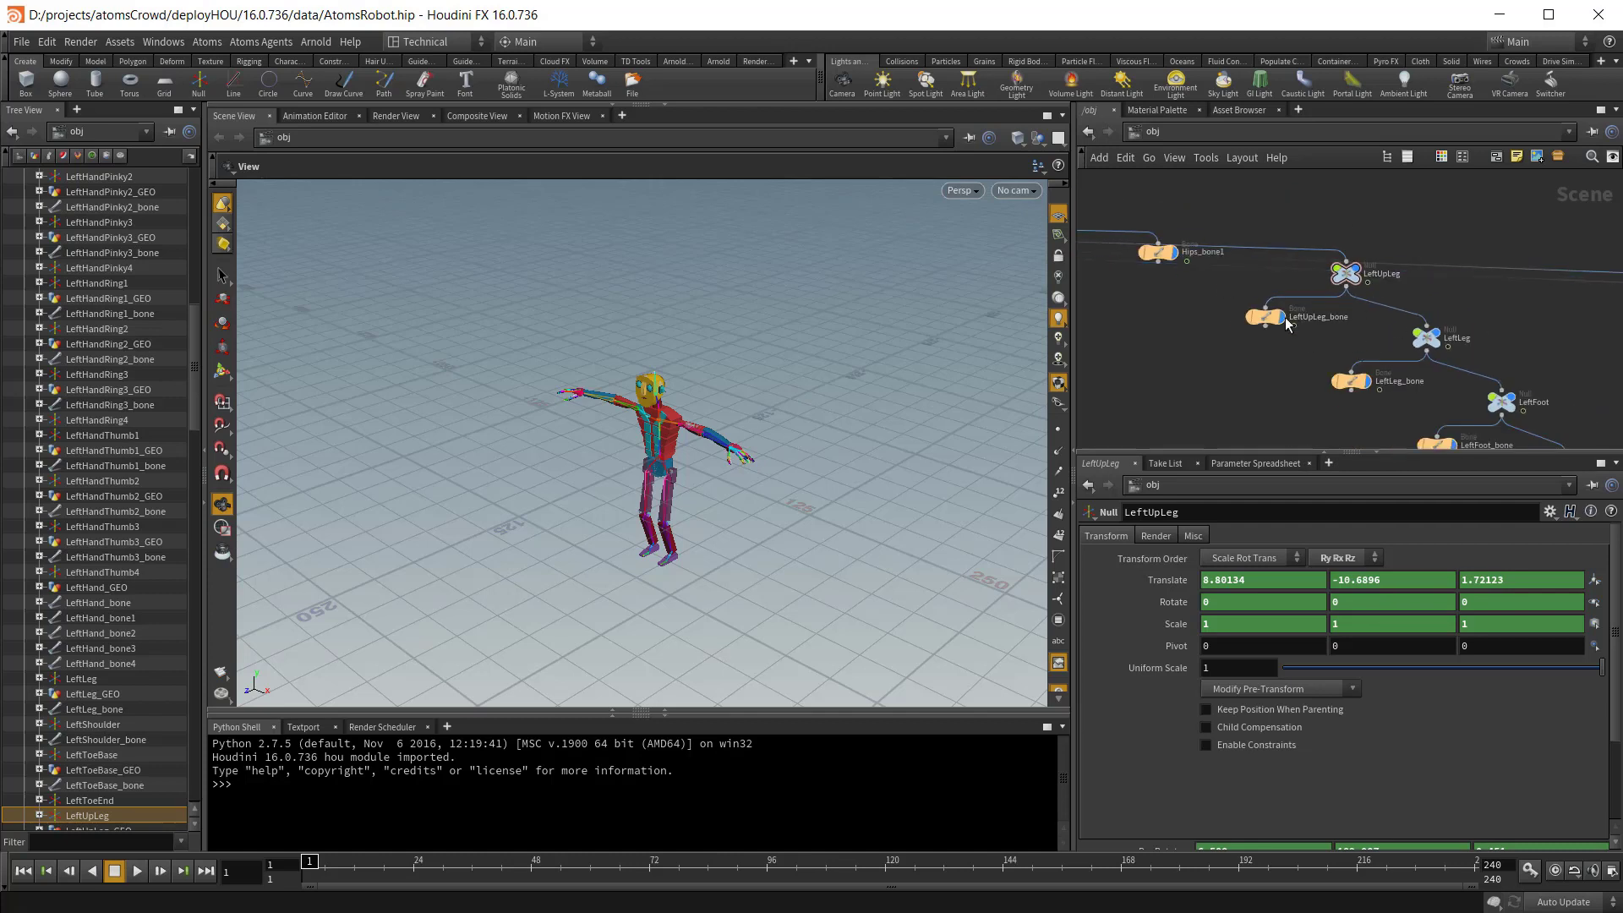
{"action": "scroll", "coordinate": [1302, 343], "scroll_direction": "down", "scroll_amount": 3}
{"action": "middle_click_drag", "start_coordinate": [1497, 236], "coordinate": [1186, 288]}
{"action": "scroll", "coordinate": [612, 449], "scroll_direction": "up", "scroll_amount": 4}
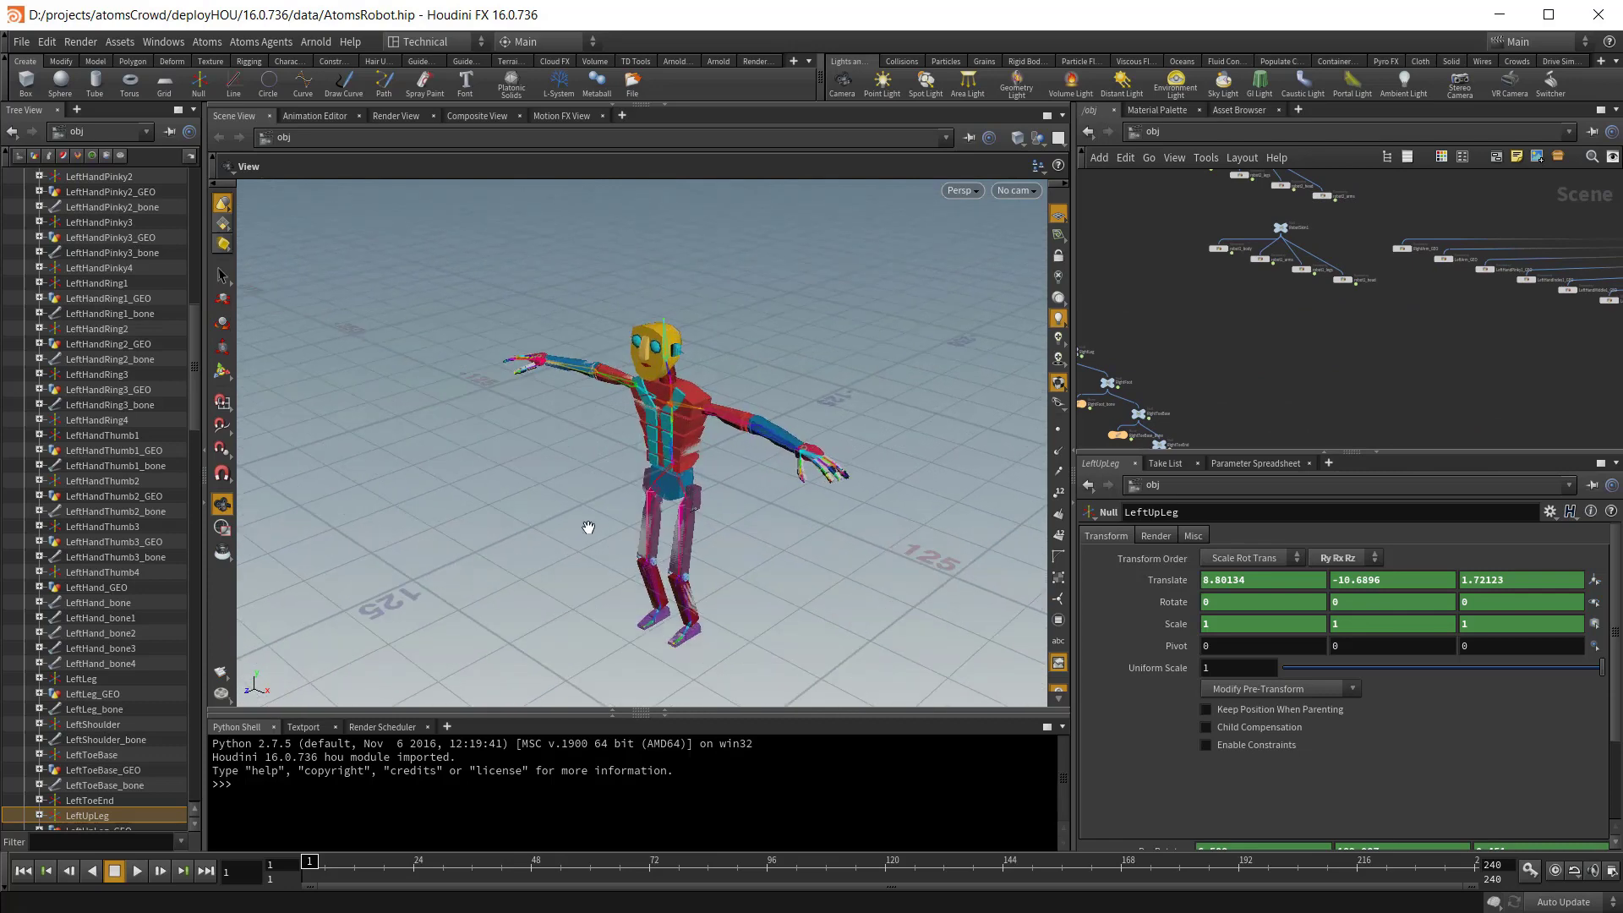
{"action": "left_click_drag", "start_coordinate": [588, 528], "coordinate": [691, 507]}
{"action": "middle_click_drag", "start_coordinate": [710, 504], "coordinate": [524, 515]}
{"action": "left_click_drag", "start_coordinate": [524, 516], "coordinate": [482, 518]}
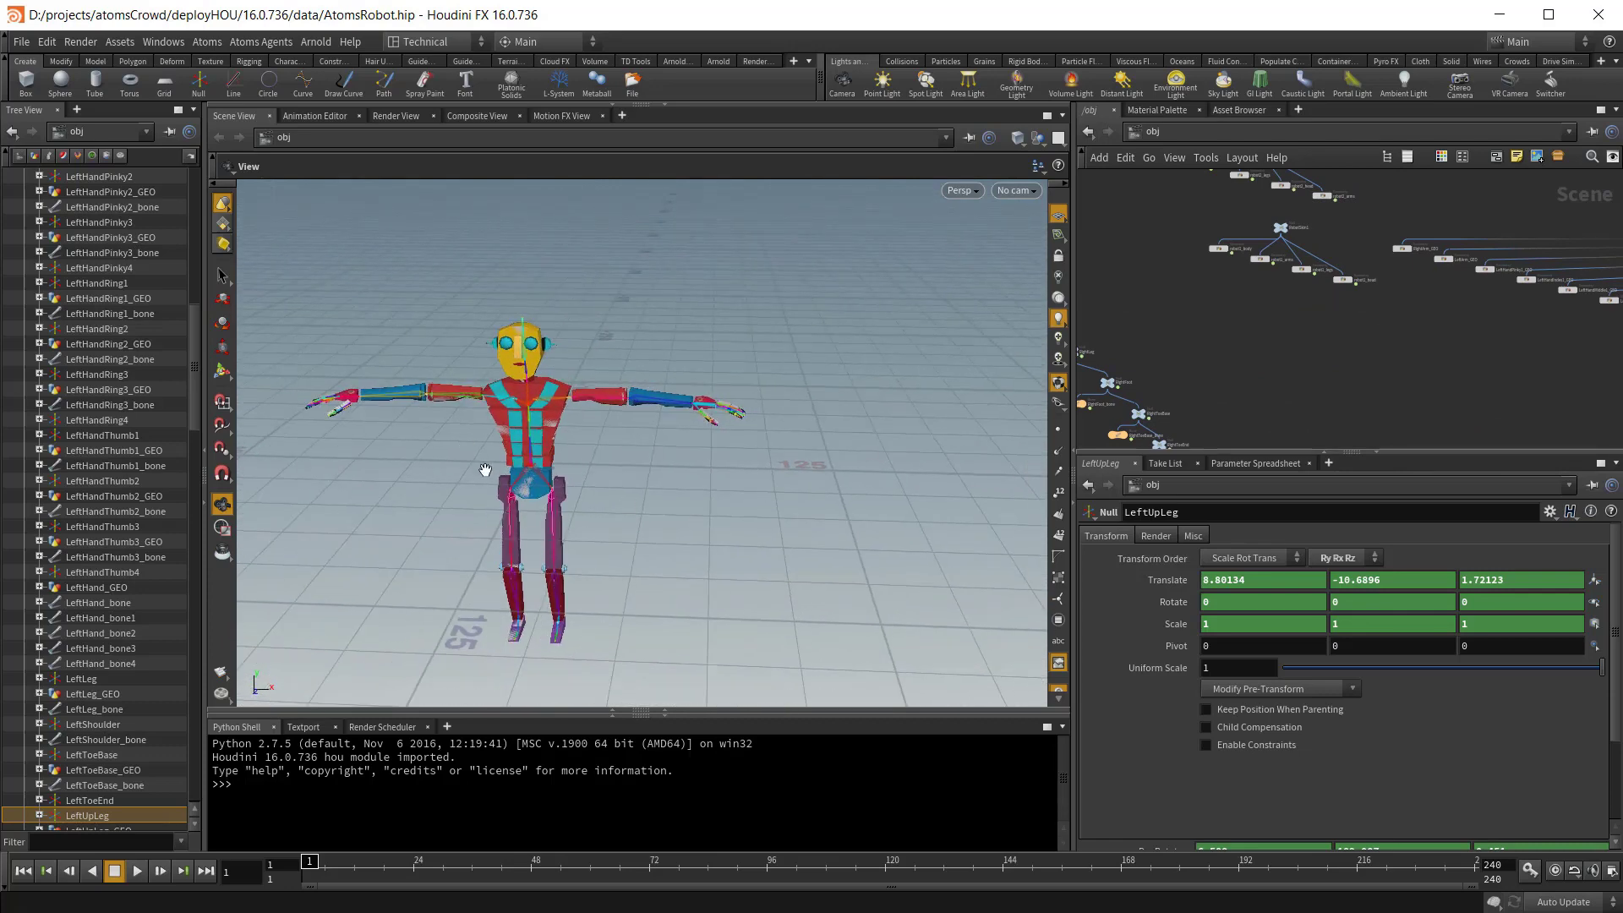
{"action": "left_click_drag", "start_coordinate": [457, 426], "coordinate": [522, 486]}
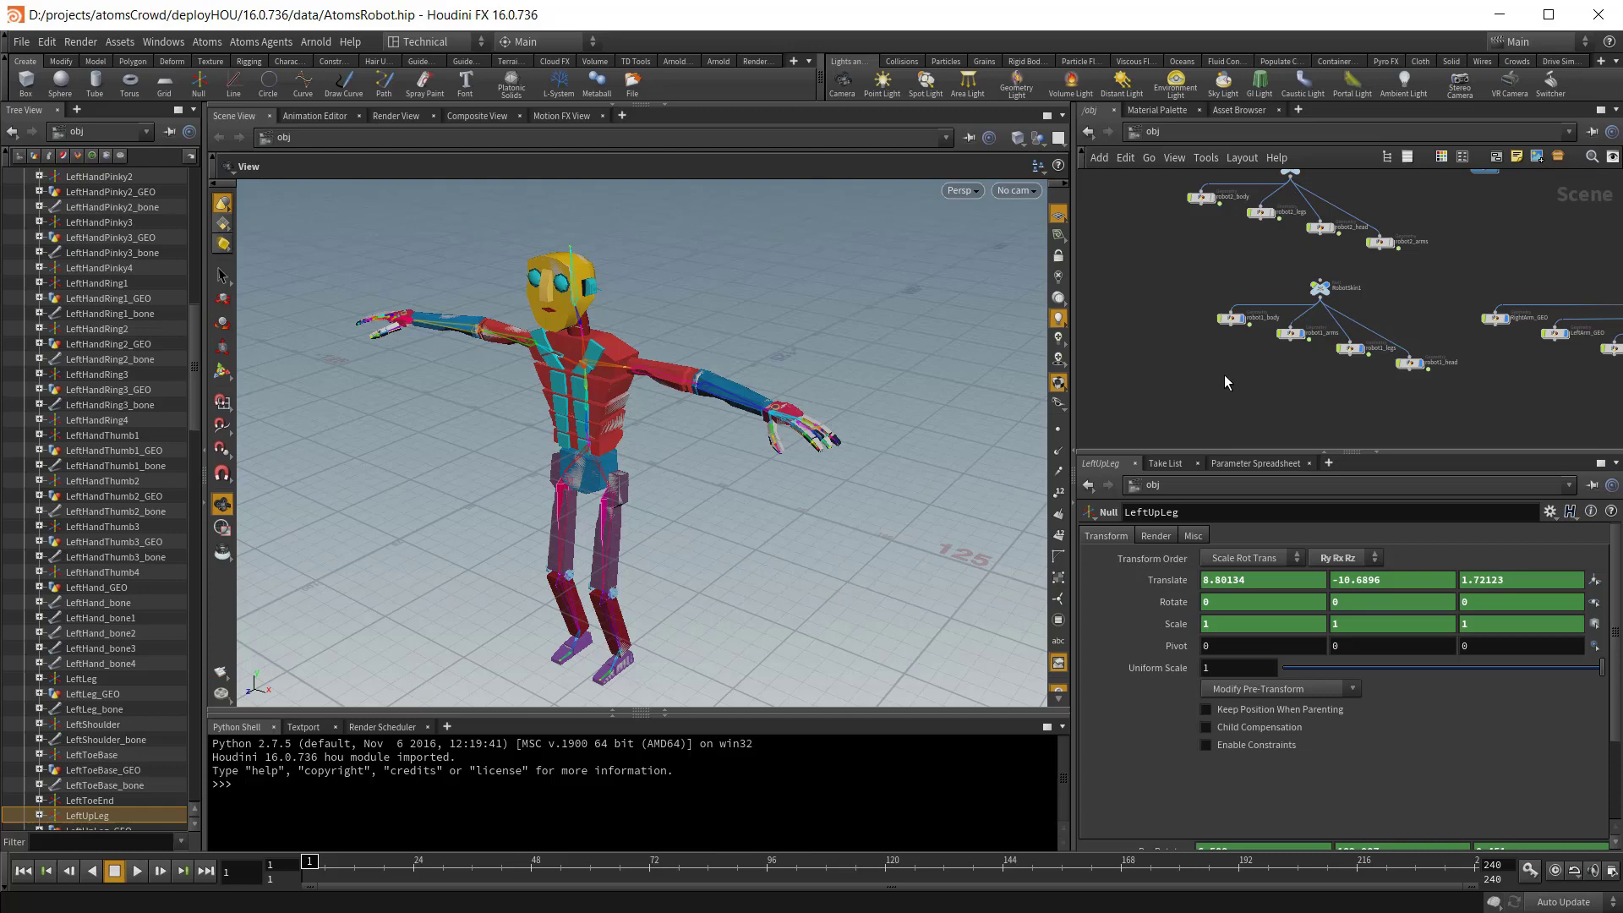
Temporarily hide the robot1 body, arms, legs and head skin nodes to examine the per-joint GEO geometry, and show them again.
{"action": "left_click_drag", "start_coordinate": [1449, 388], "coordinate": [1215, 312]}
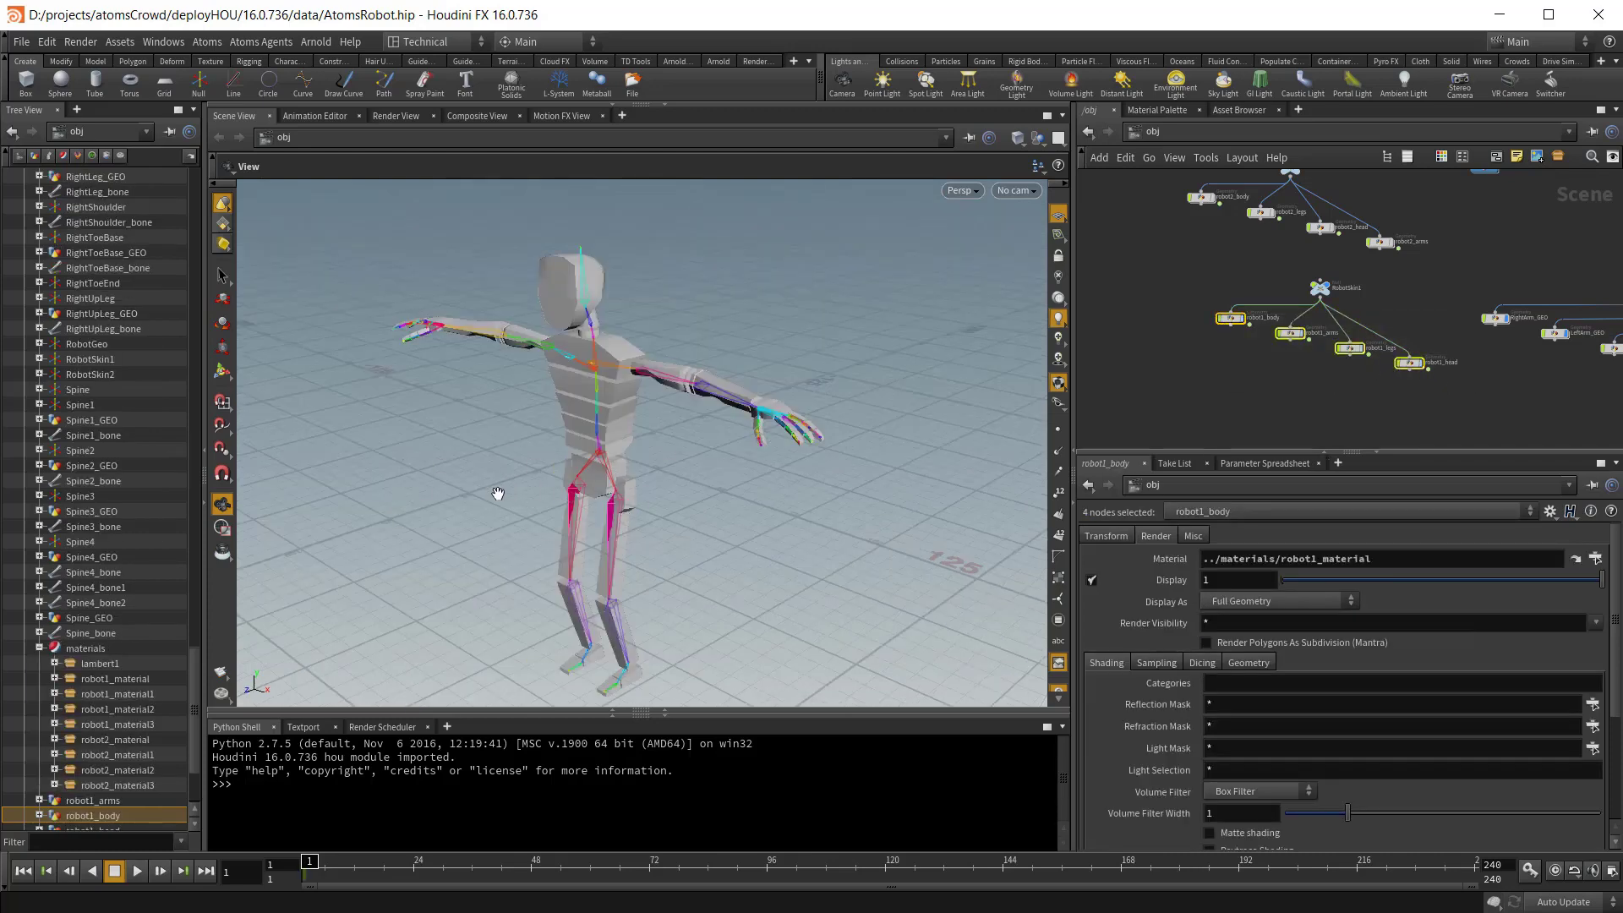
{"action": "left_click_drag", "start_coordinate": [496, 493], "coordinate": [665, 407]}
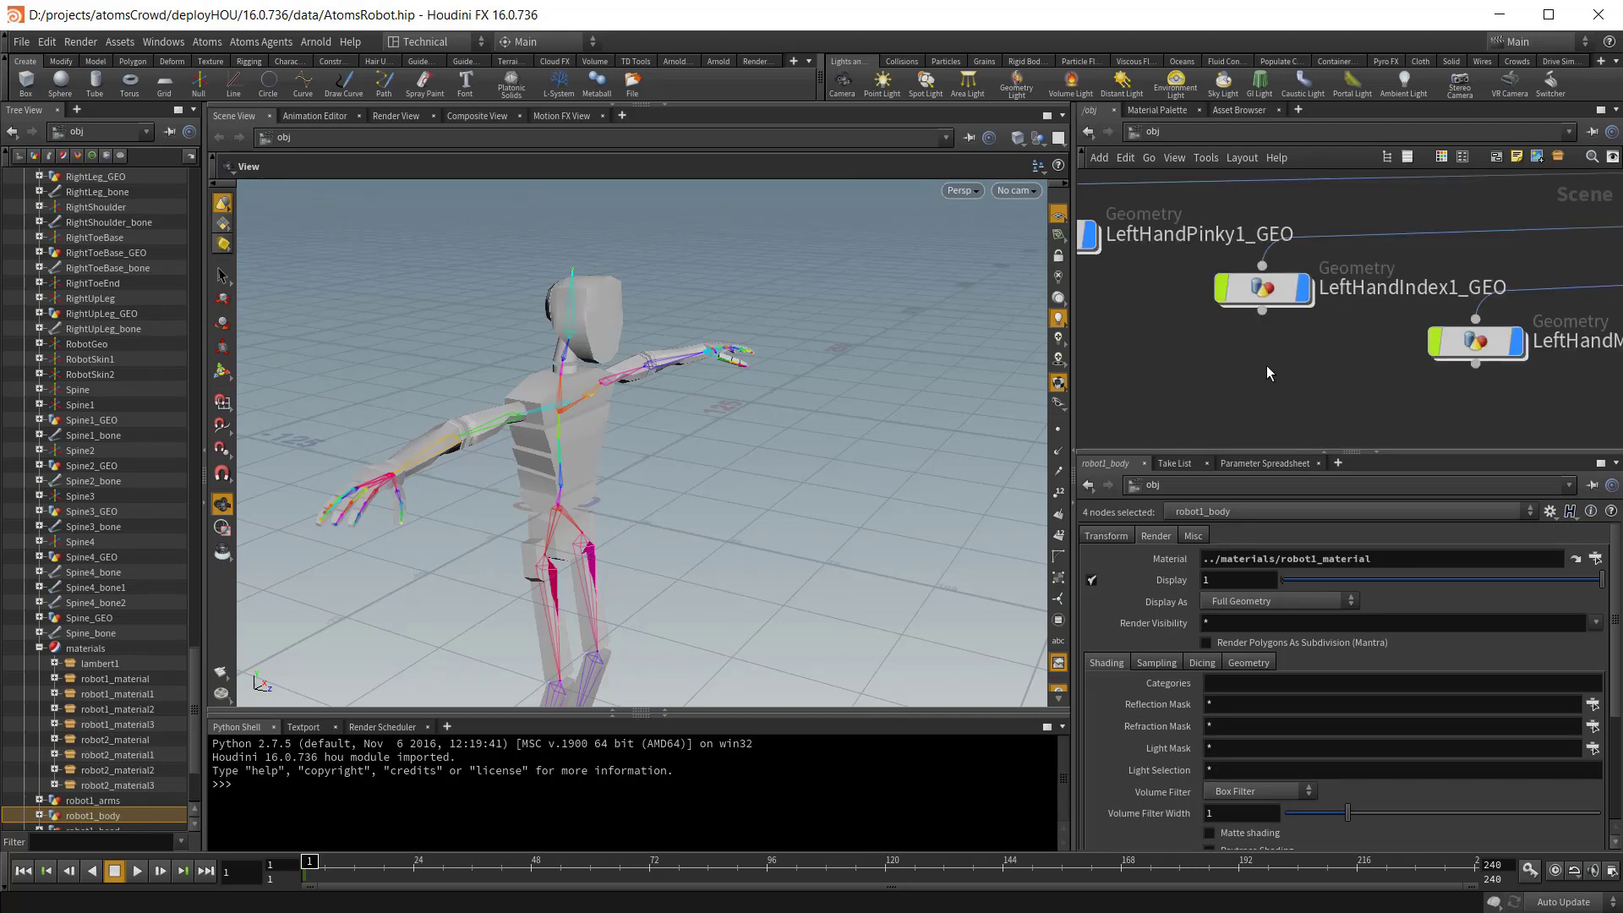
{"action": "scroll", "coordinate": [1500, 403], "scroll_direction": "down", "scroll_amount": 4}
{"action": "scroll", "coordinate": [1500, 403], "scroll_direction": "up", "scroll_amount": 1}
{"action": "middle_click_drag", "start_coordinate": [1452, 392], "coordinate": [951, 266]}
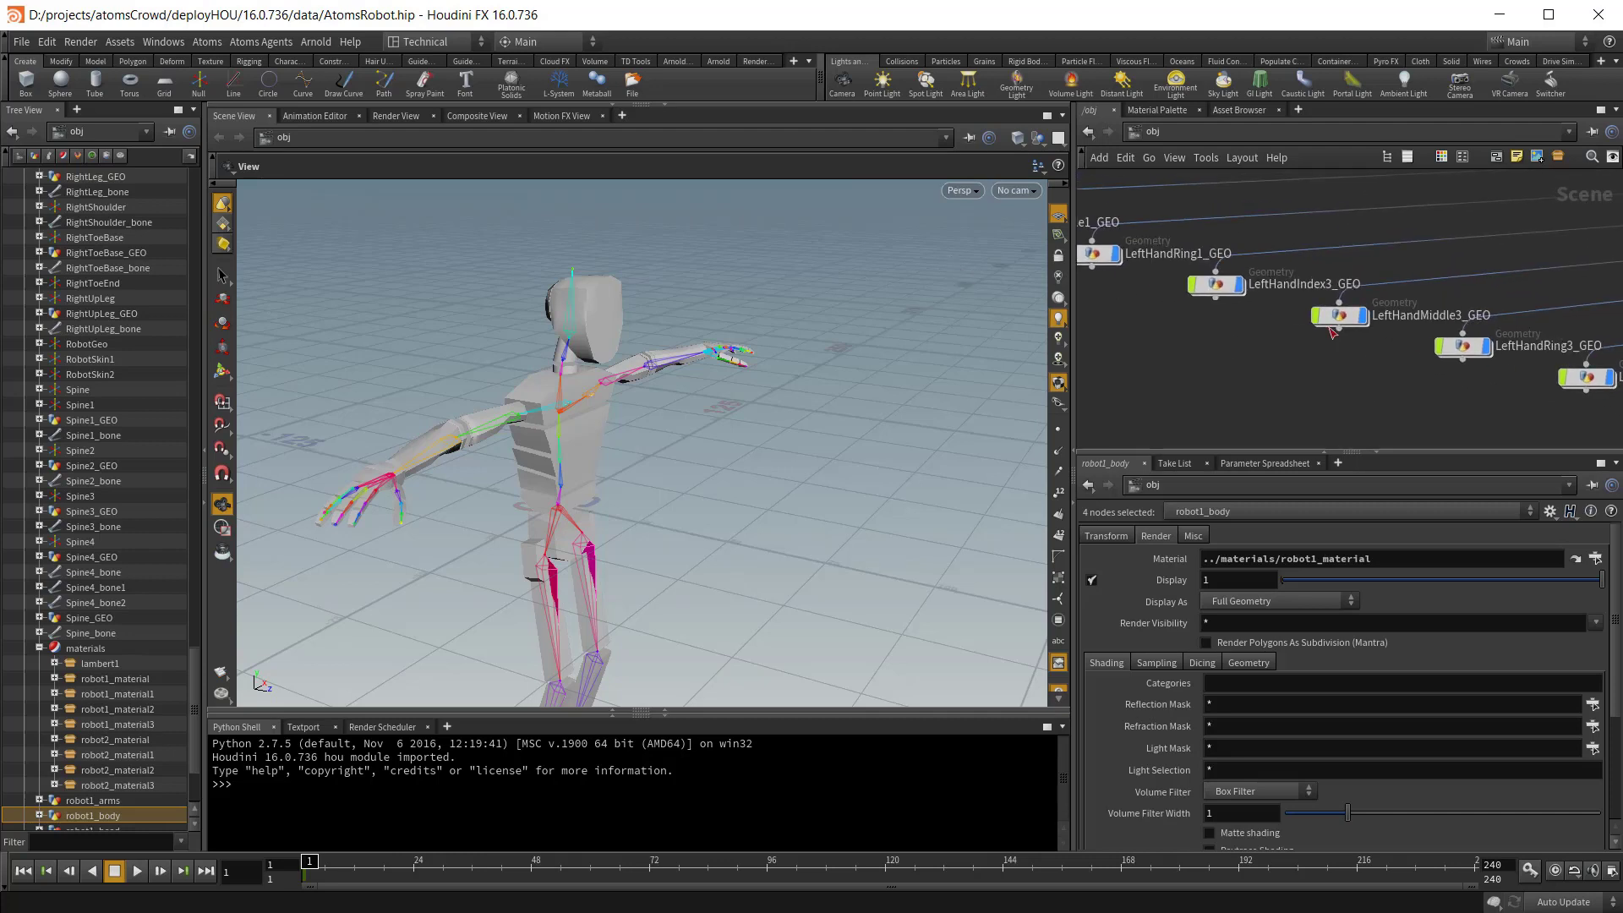
{"action": "scroll", "coordinate": [1385, 365], "scroll_direction": "up", "scroll_amount": 1}
{"action": "scroll", "coordinate": [1385, 365], "scroll_direction": "up", "scroll_amount": 1}
{"action": "middle_click_drag", "start_coordinate": [1496, 398], "coordinate": [1229, 405]}
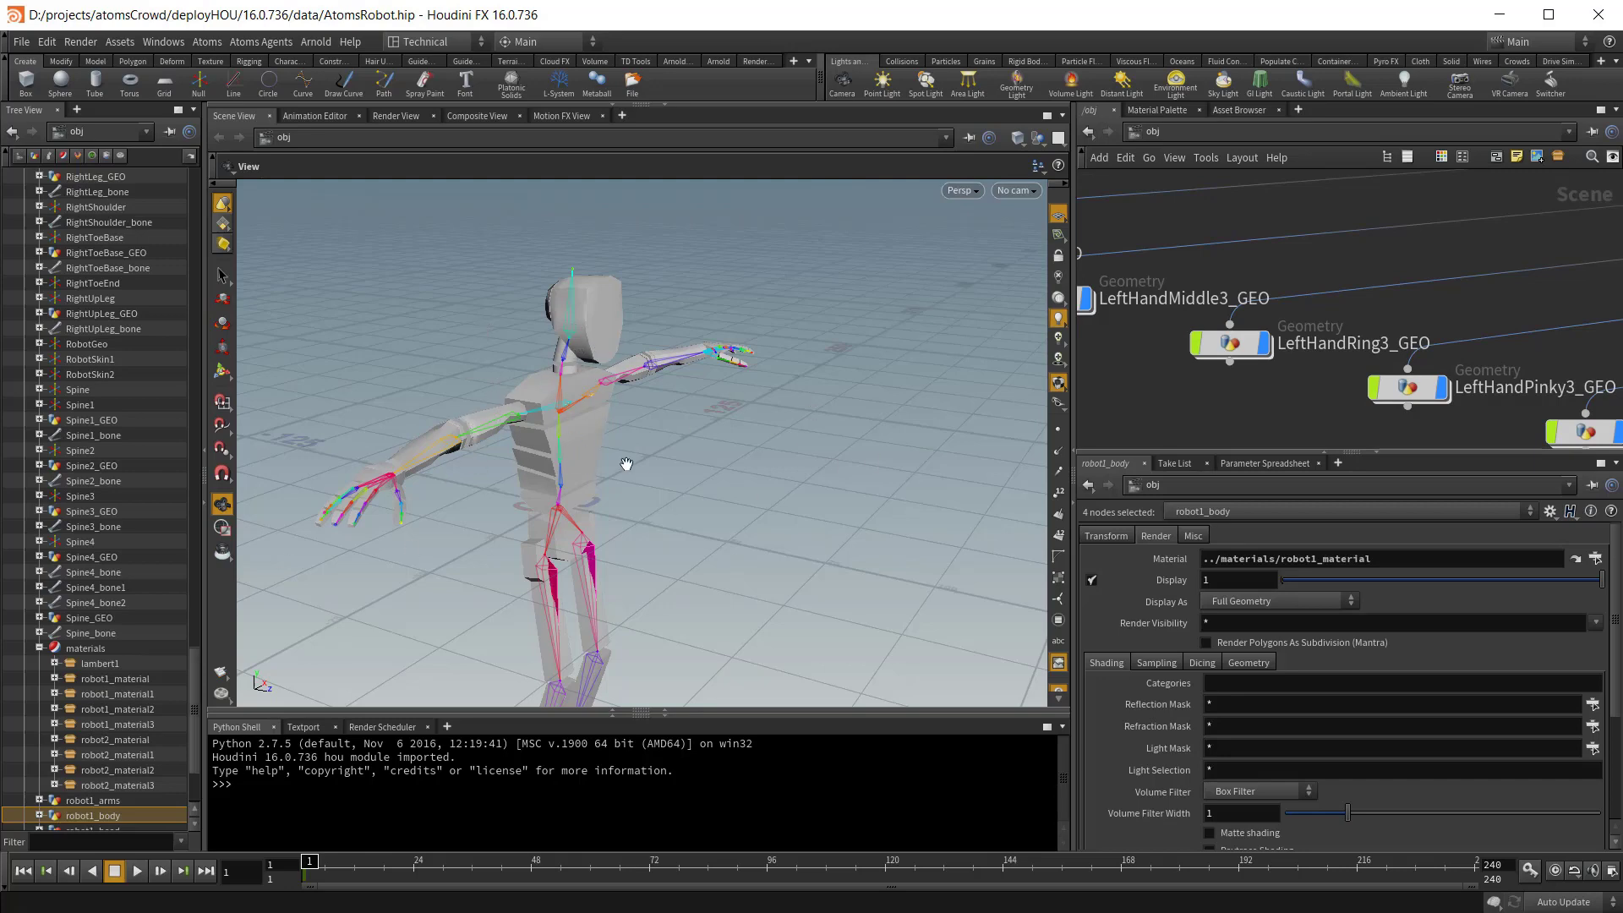
{"action": "left_click_drag", "start_coordinate": [744, 453], "coordinate": [565, 362]}
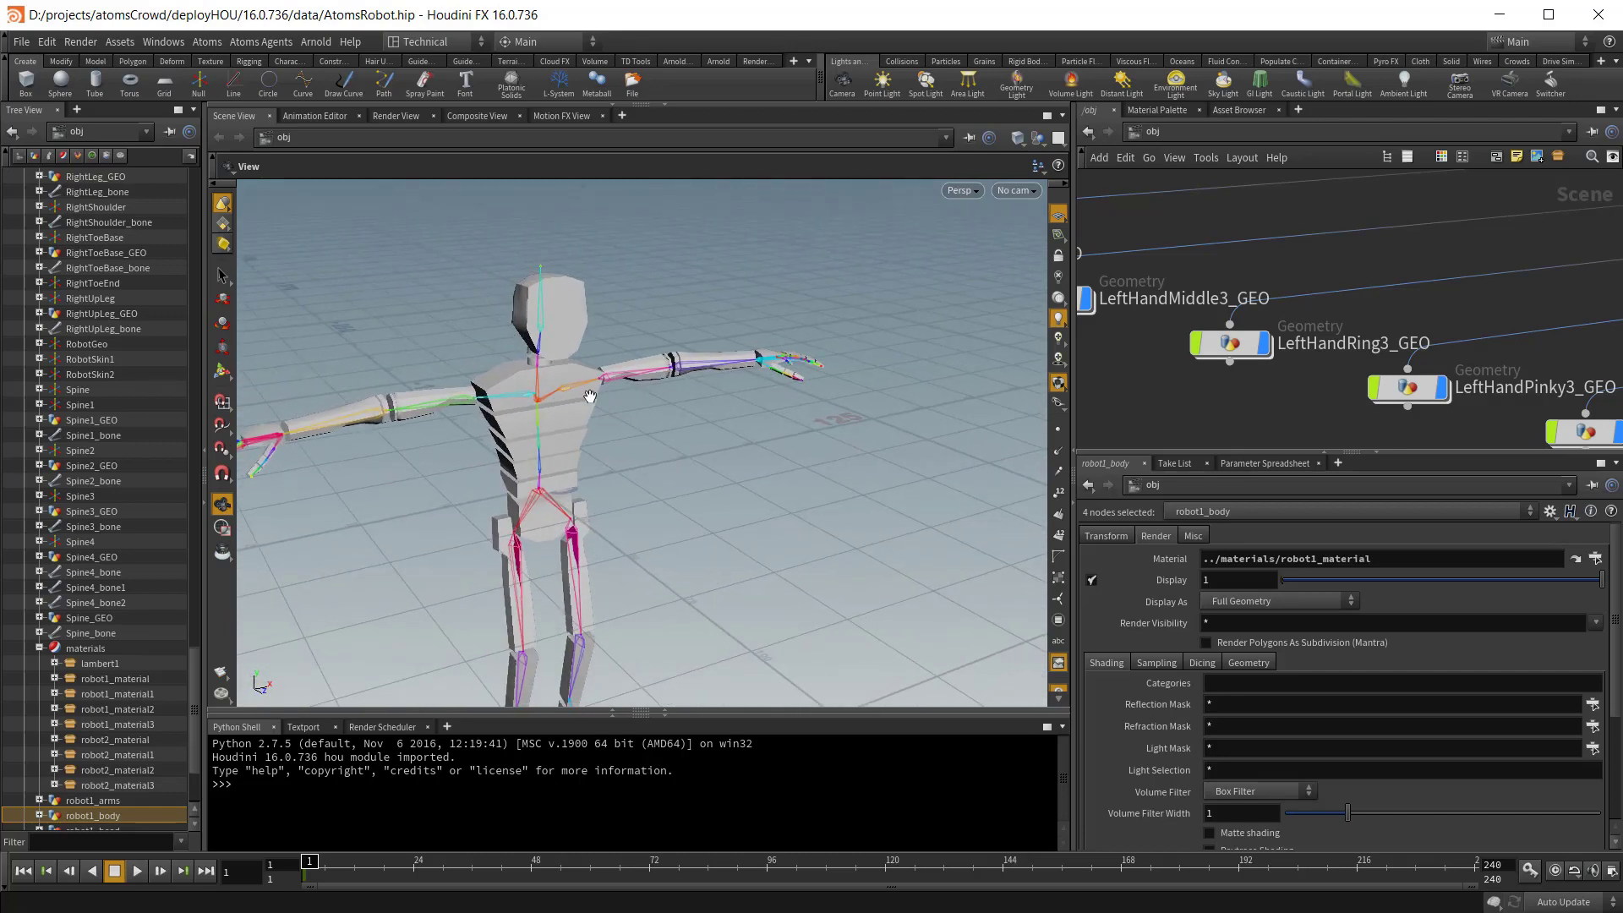
{"action": "scroll", "coordinate": [1471, 303], "scroll_direction": "up", "scroll_amount": 2}
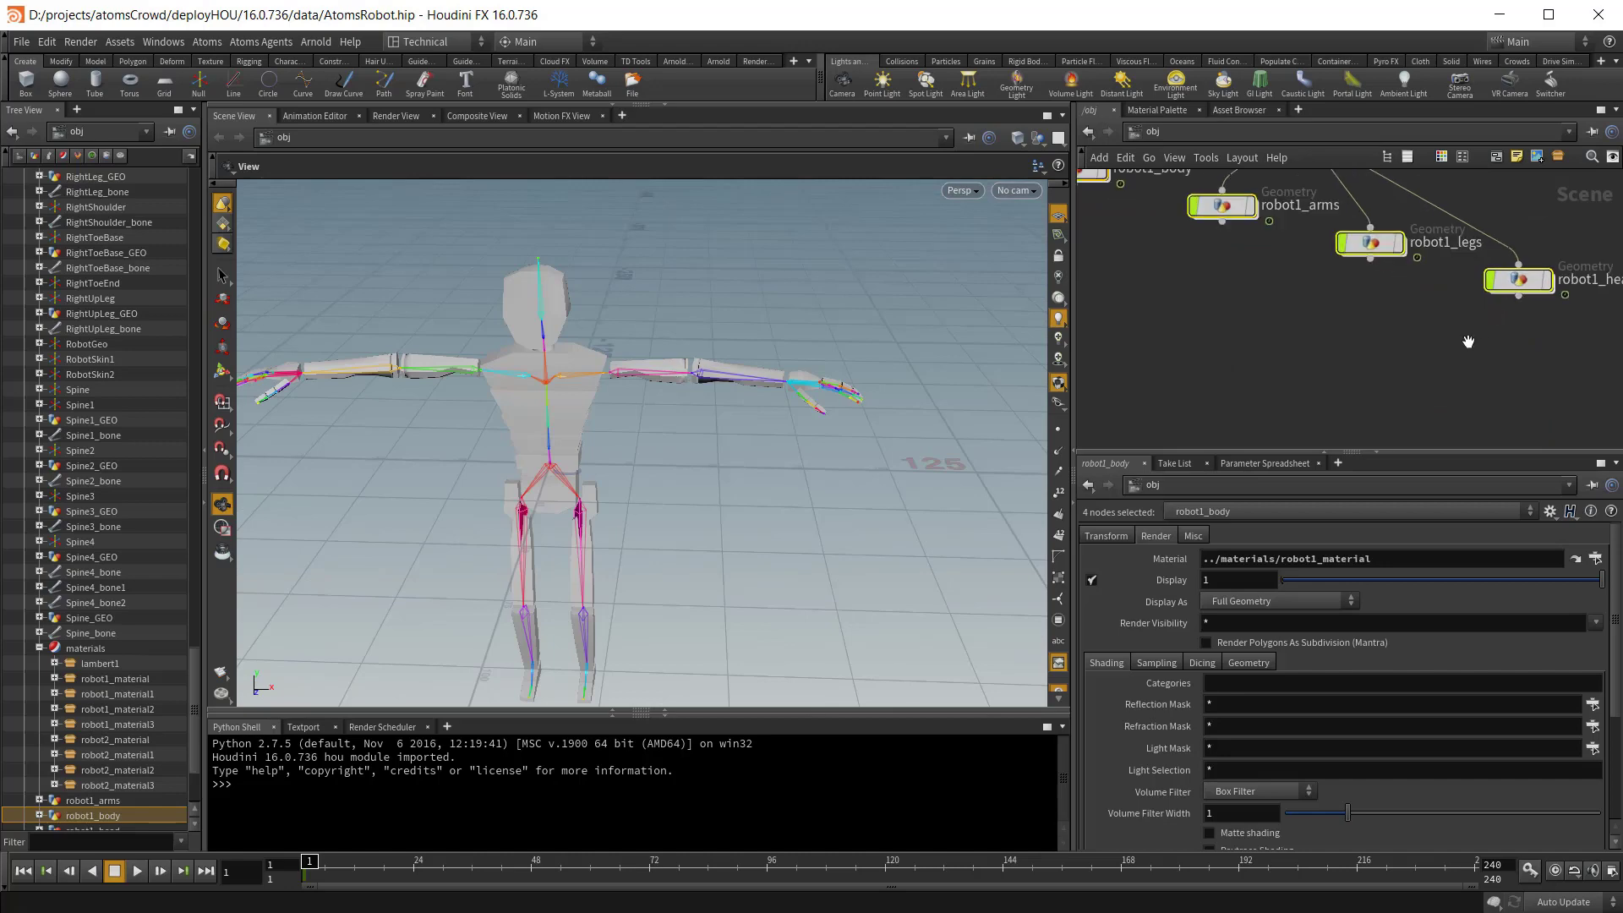
{"action": "middle_click_drag", "start_coordinate": [1468, 341], "coordinate": [1400, 379]}
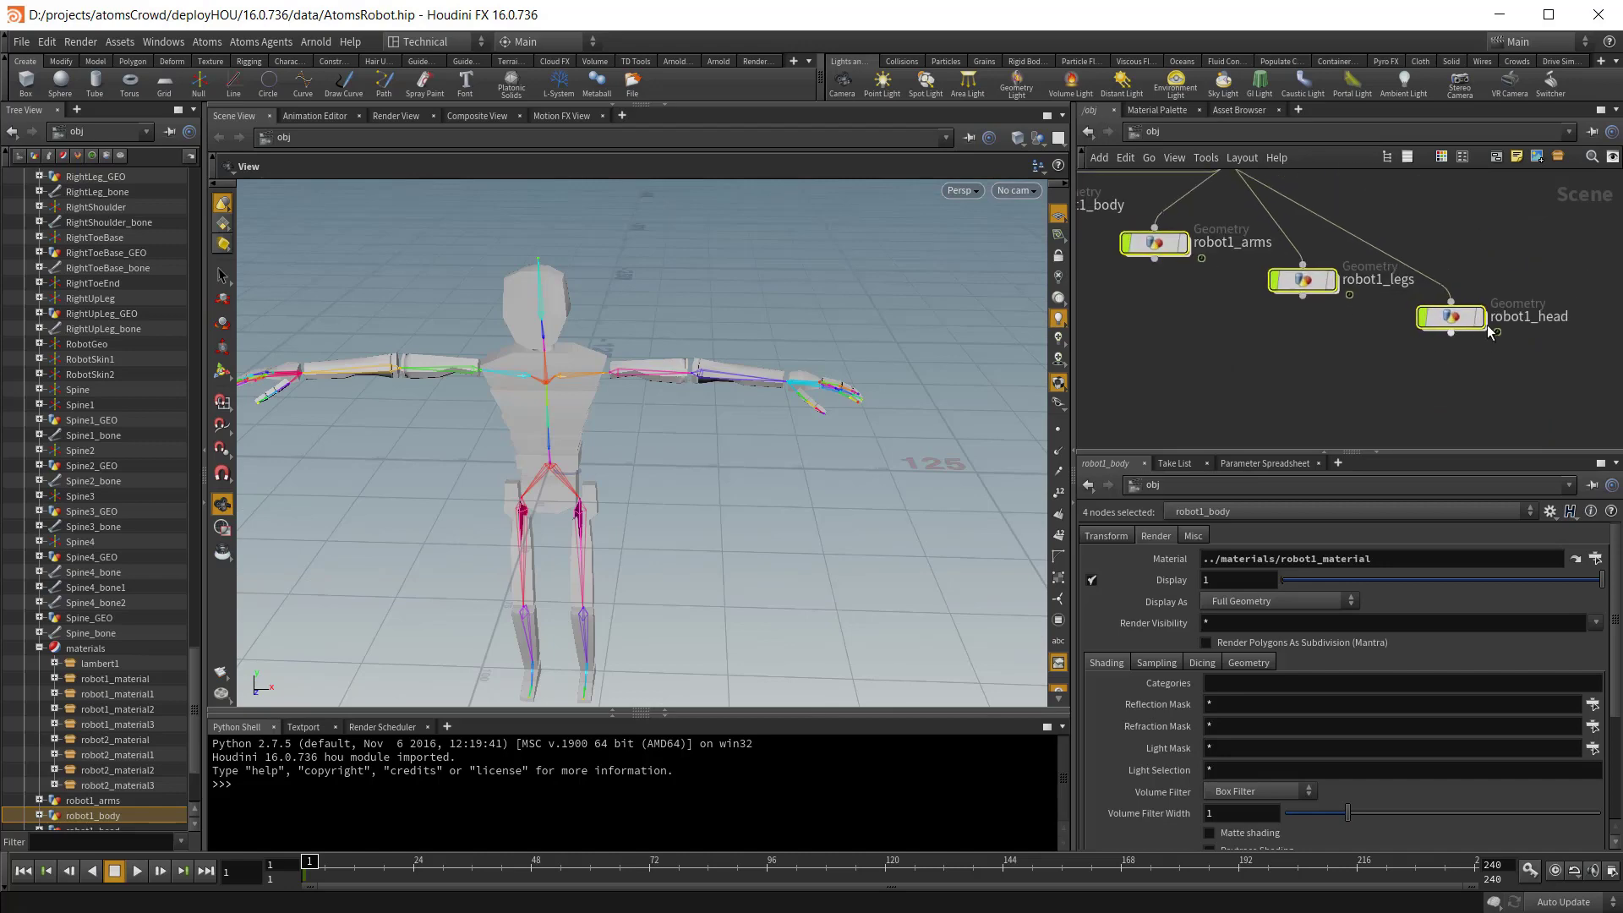
{"action": "left_click", "coordinate": [1479, 319]}
{"action": "scroll", "coordinate": [715, 492], "scroll_direction": "down", "scroll_amount": 4}
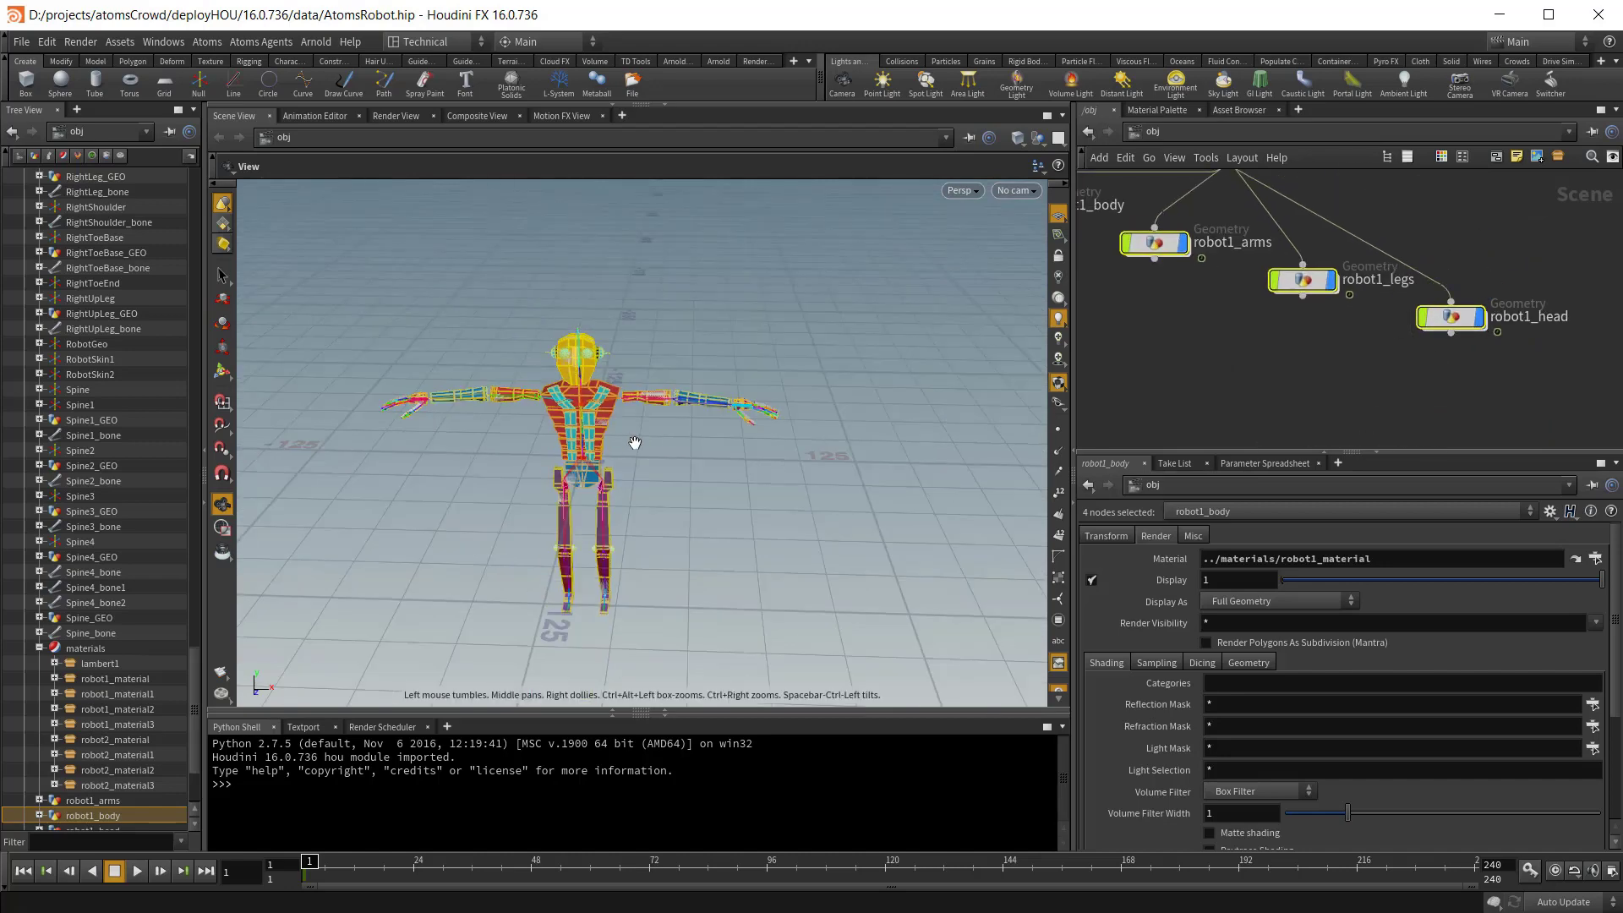
Open the Atoms Skeleton/Animation Exporter and move it clear of the robot character.
{"action": "left_click", "coordinate": [213, 42]}
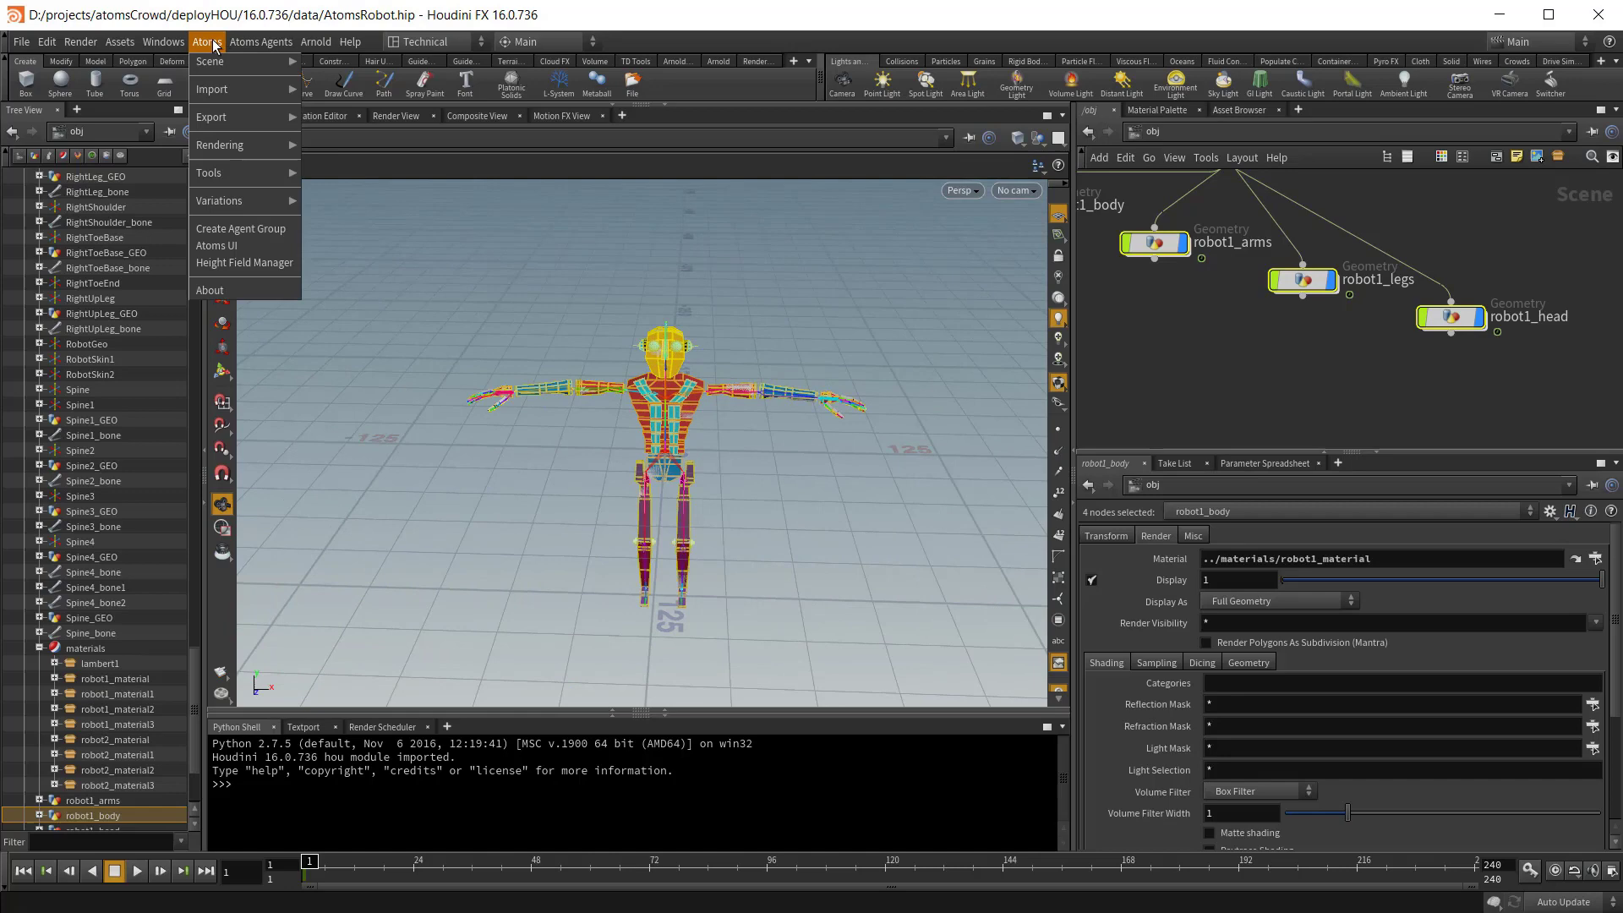
{"action": "mouse_move", "coordinate": [241, 113]}
{"action": "left_click", "coordinate": [390, 119]}
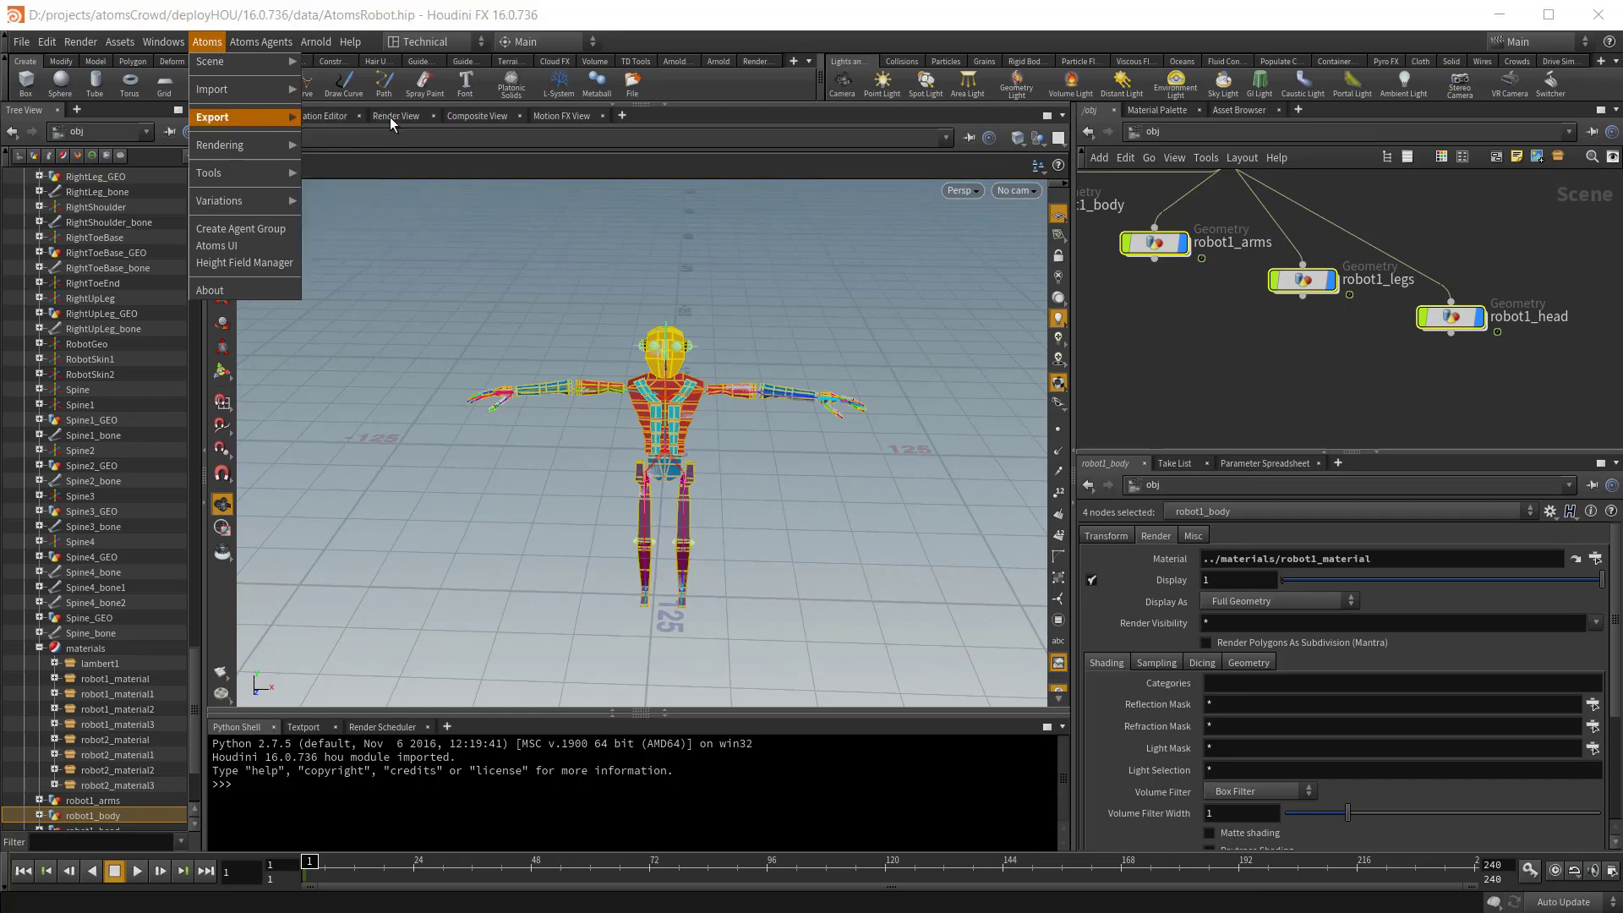
{"action": "left_click_drag", "start_coordinate": [748, 241], "coordinate": [165, 234]}
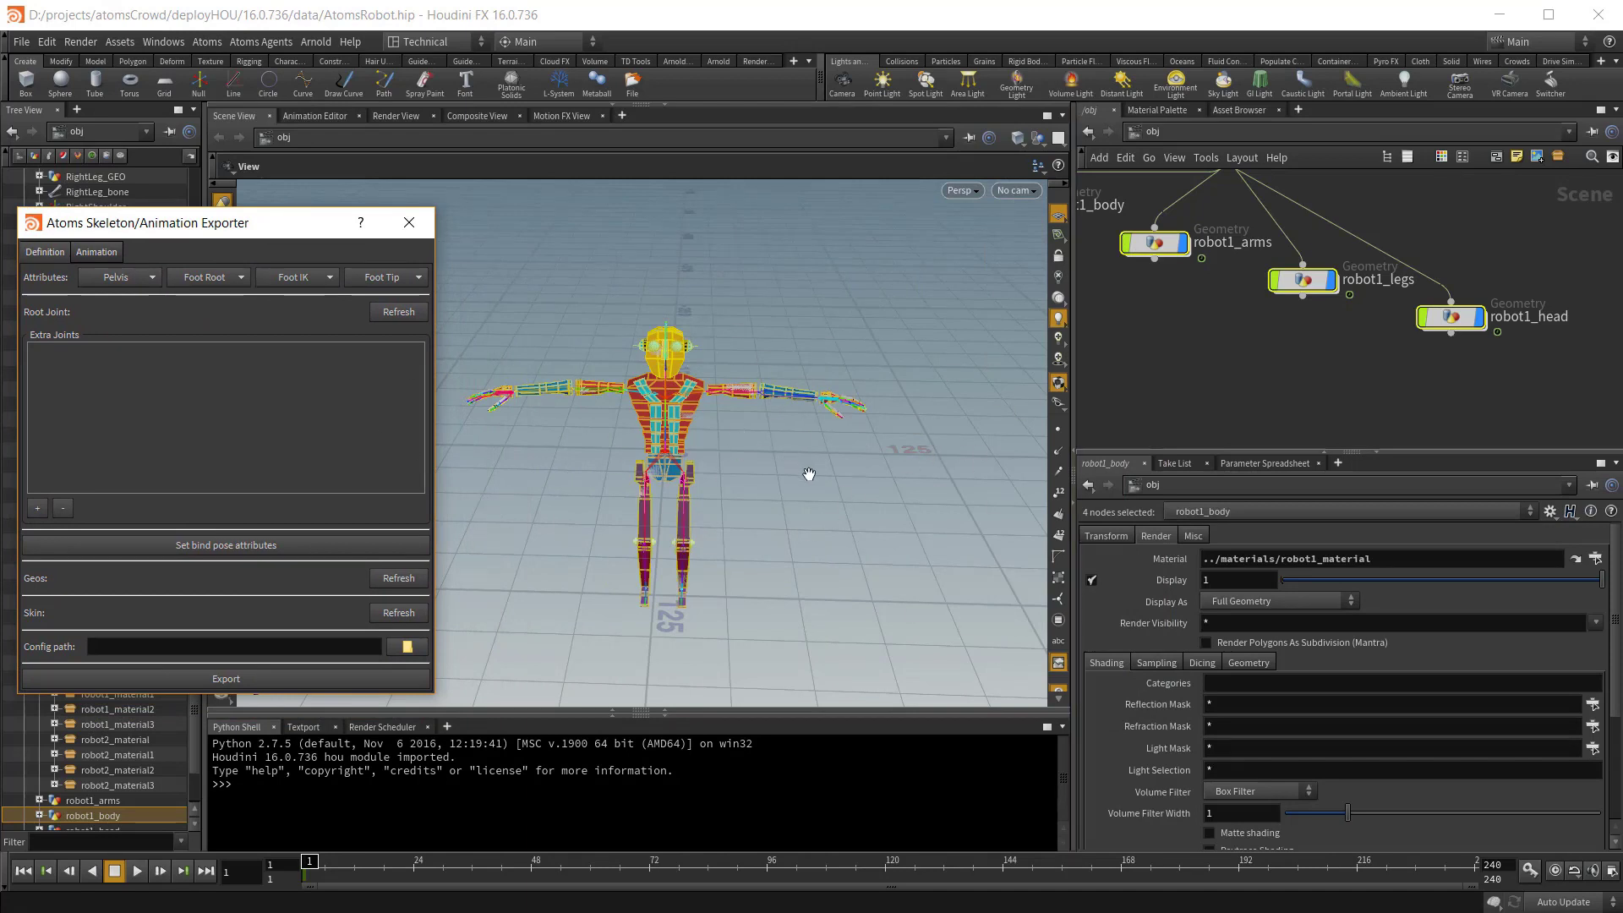
{"action": "left_click_drag", "start_coordinate": [714, 447], "coordinate": [621, 368]}
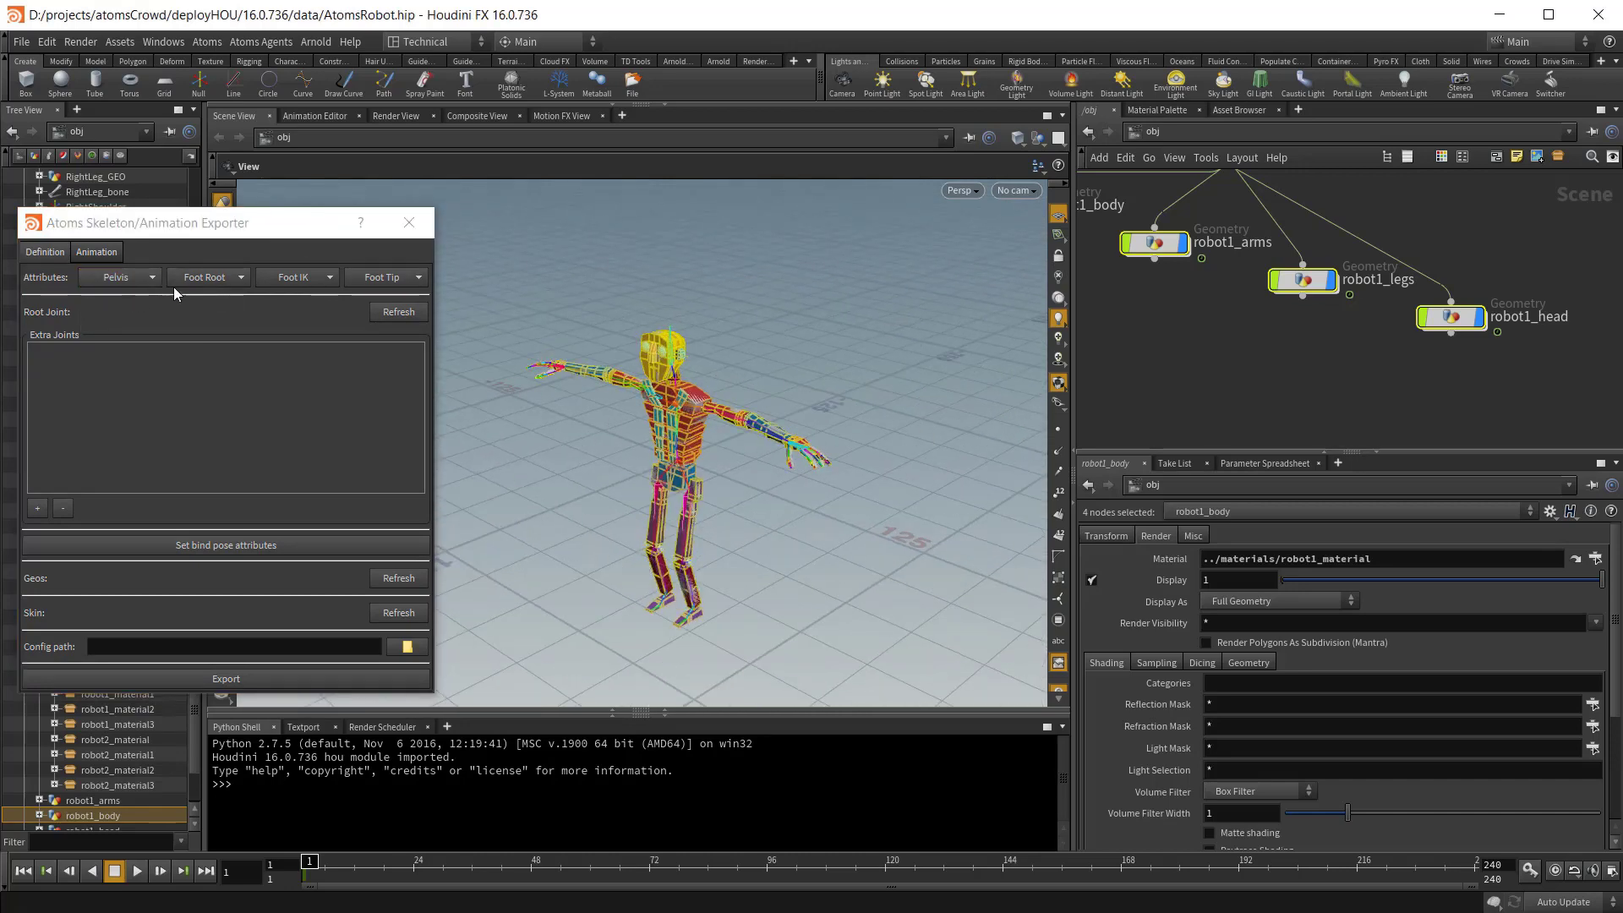
Check the exporter's Pelvis attribute options and look closely at the robot's hip area.
{"action": "left_click", "coordinate": [139, 276]}
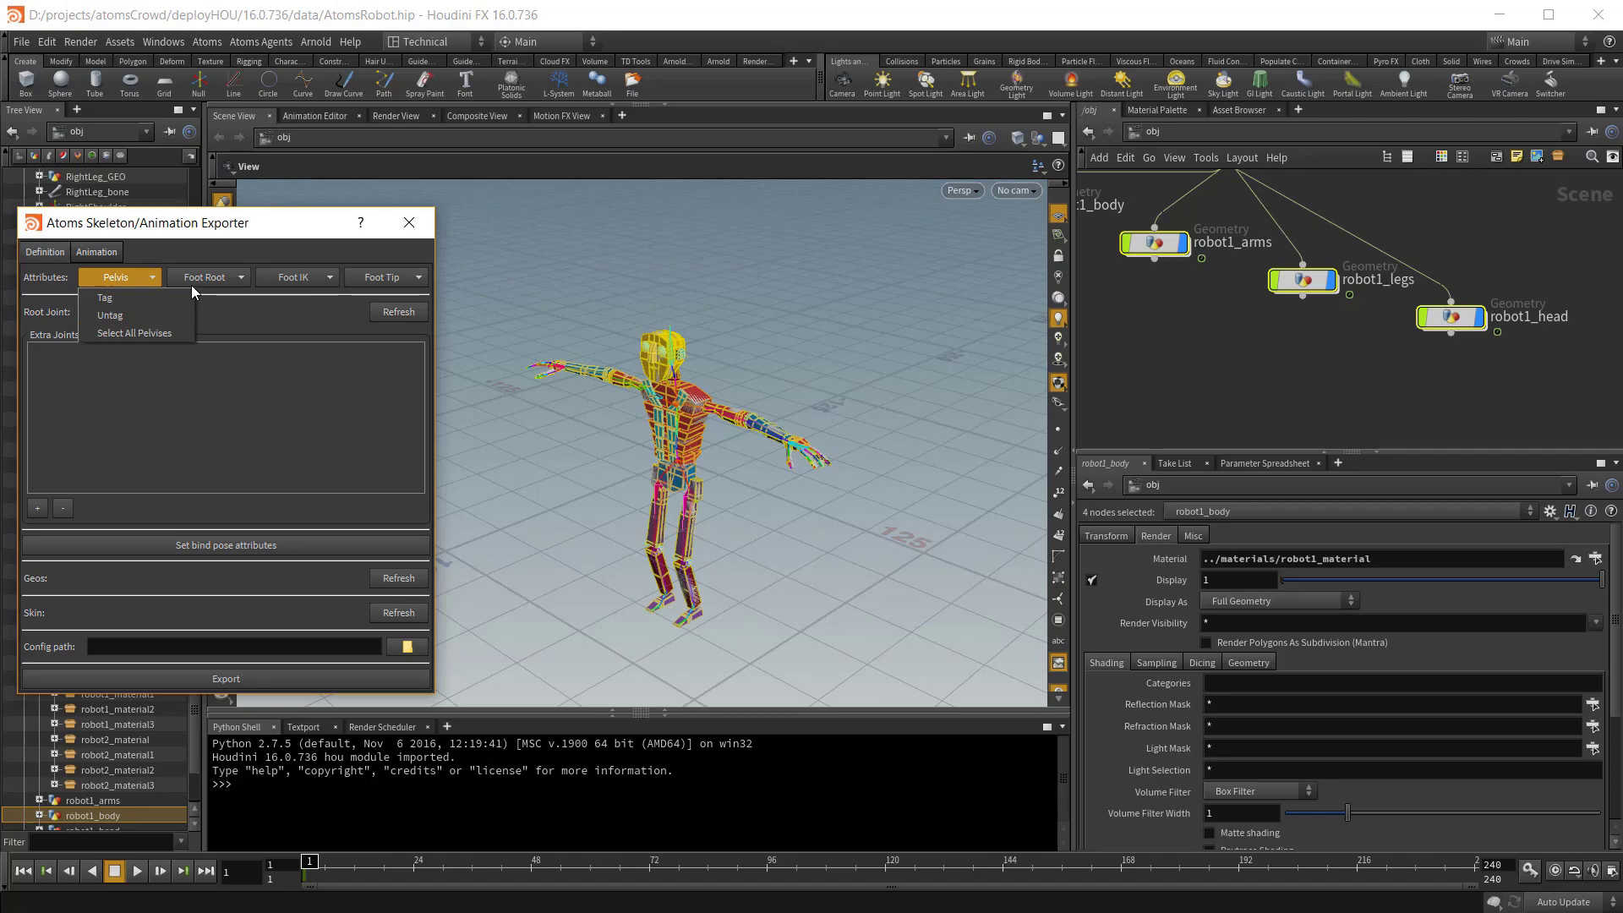
{"action": "left_click", "coordinate": [181, 236]}
{"action": "scroll", "coordinate": [753, 515], "scroll_direction": "up", "scroll_amount": 5}
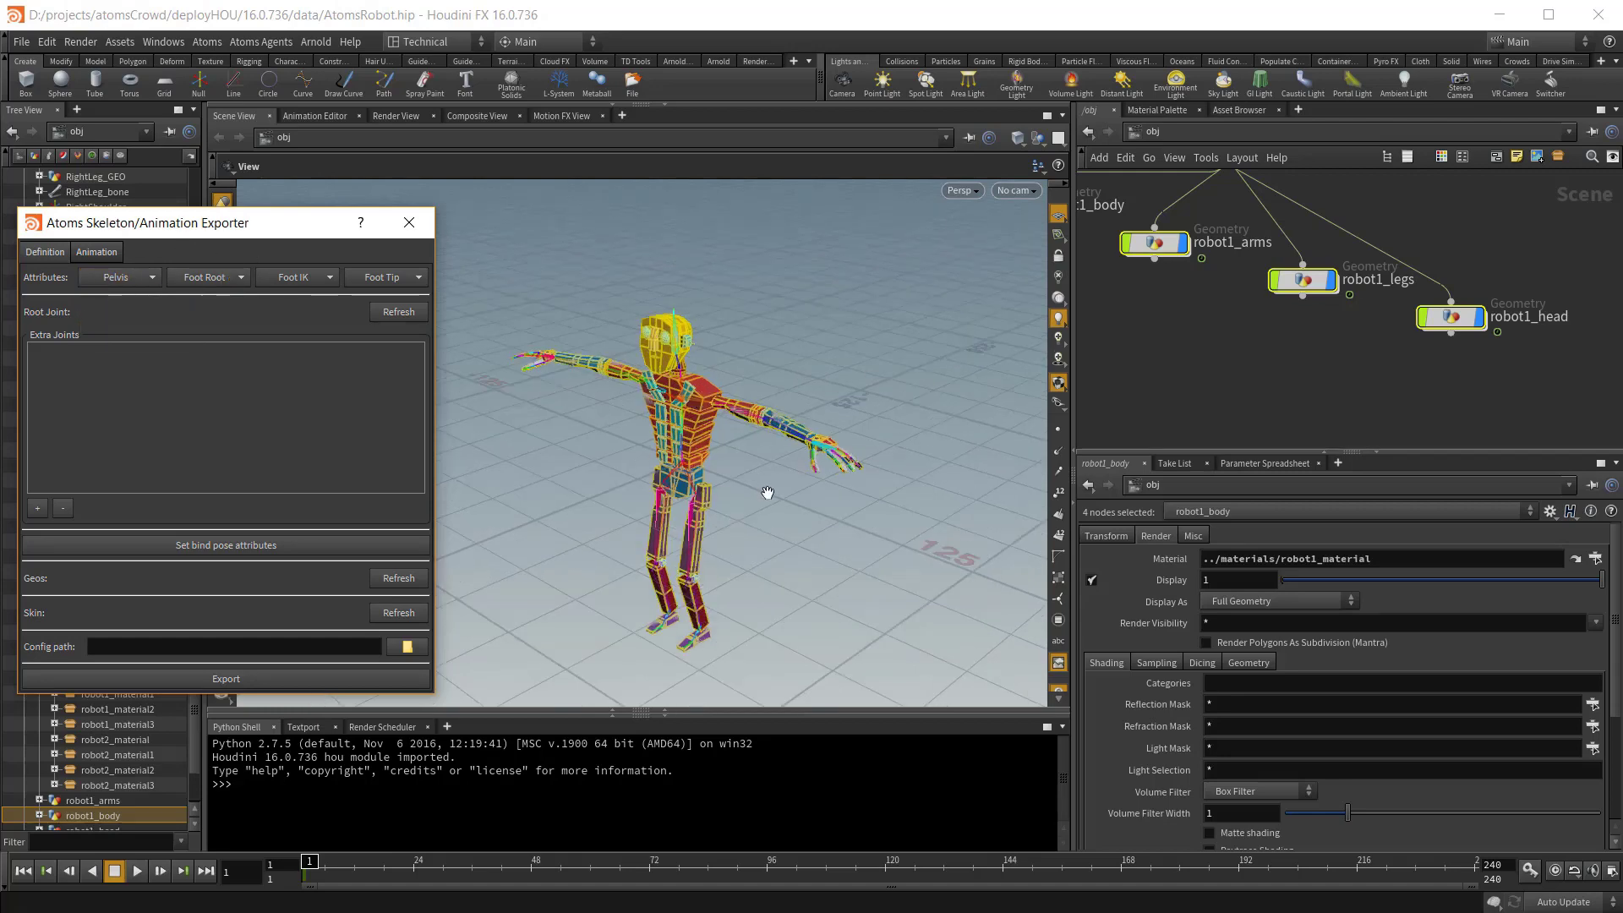
{"action": "scroll", "coordinate": [748, 524], "scroll_direction": "up", "scroll_amount": 2}
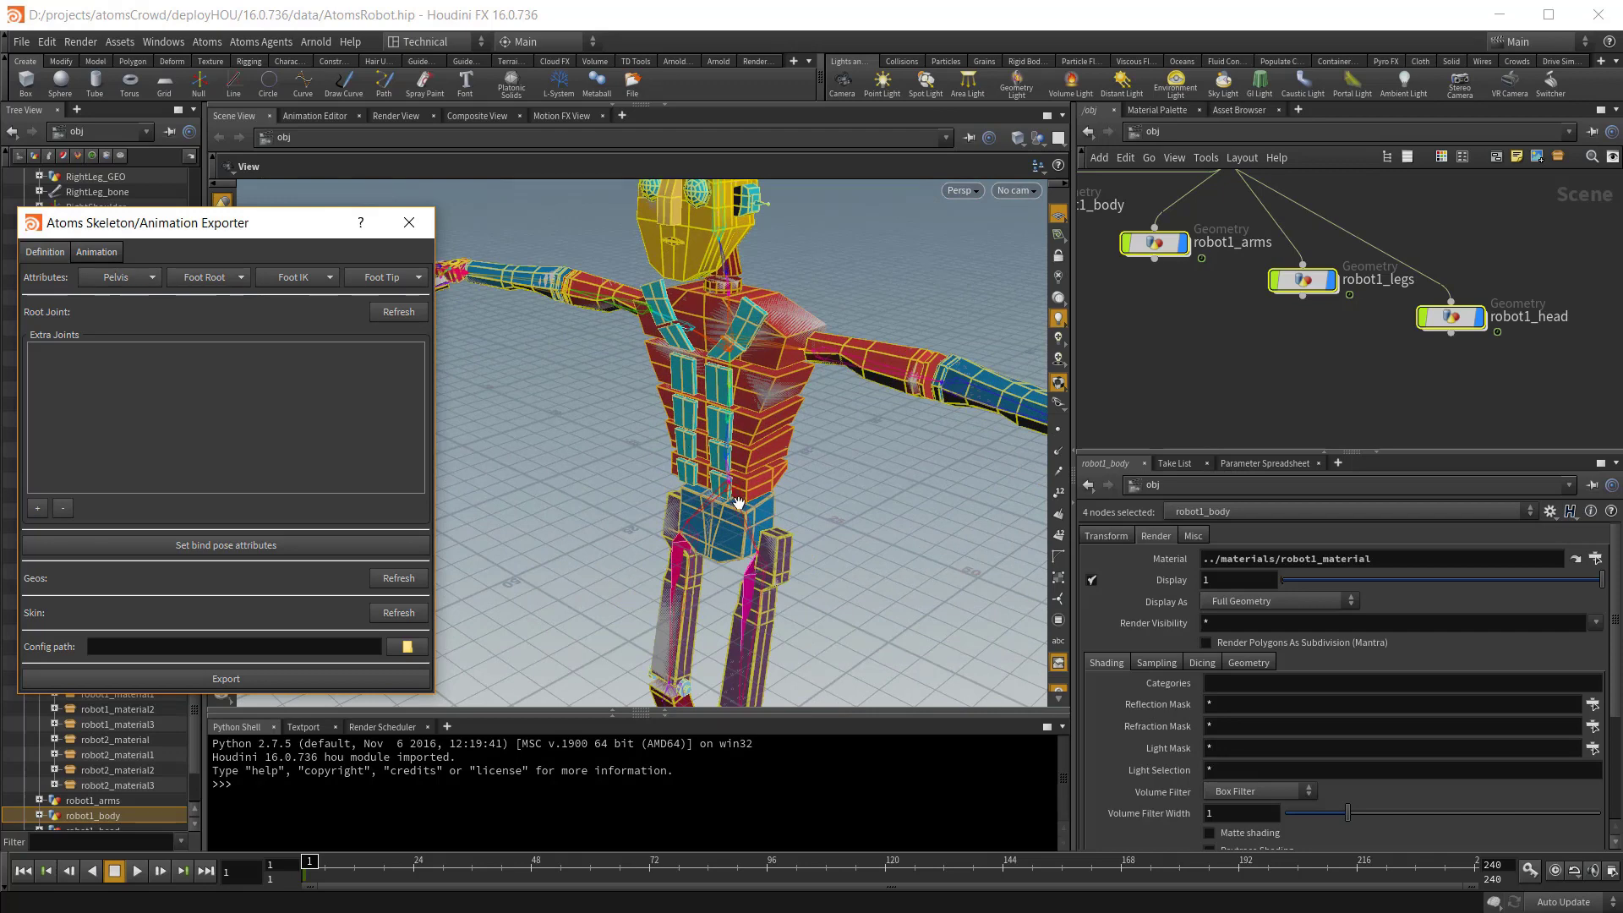
{"action": "scroll", "coordinate": [738, 503], "scroll_direction": "down", "scroll_amount": 6}
Tag the Hips null as the pelvis in the exporter and bring up its Atoms attributes.
{"action": "left_click_drag", "start_coordinate": [279, 223], "coordinate": [492, 289]}
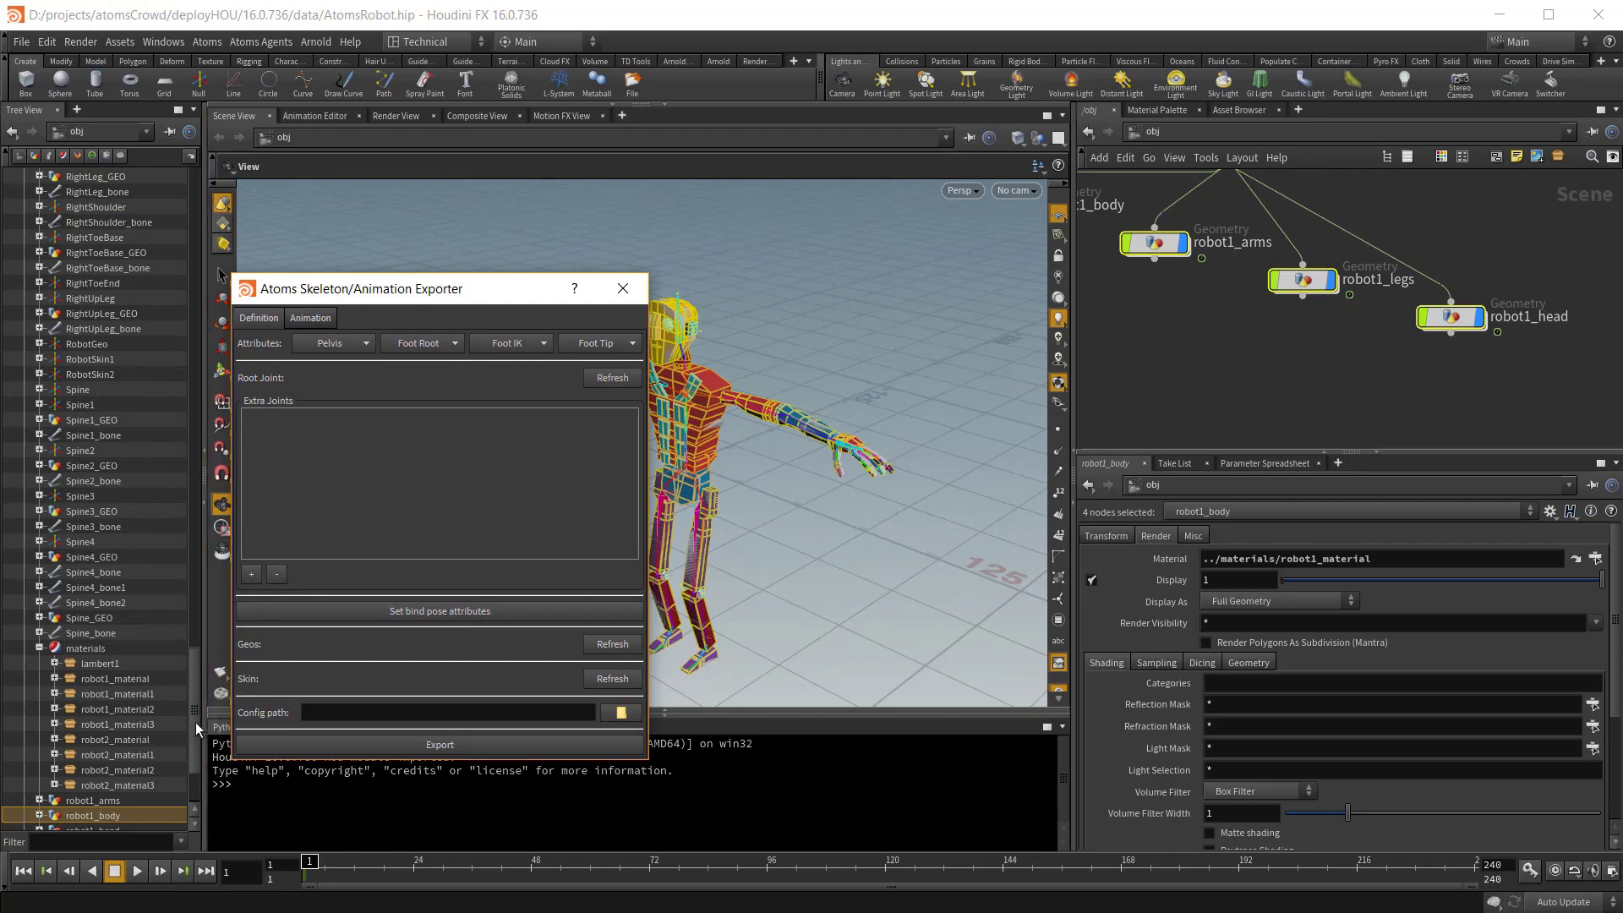
{"action": "left_click_drag", "start_coordinate": [195, 722], "coordinate": [176, 232]}
{"action": "left_click", "coordinate": [135, 312]}
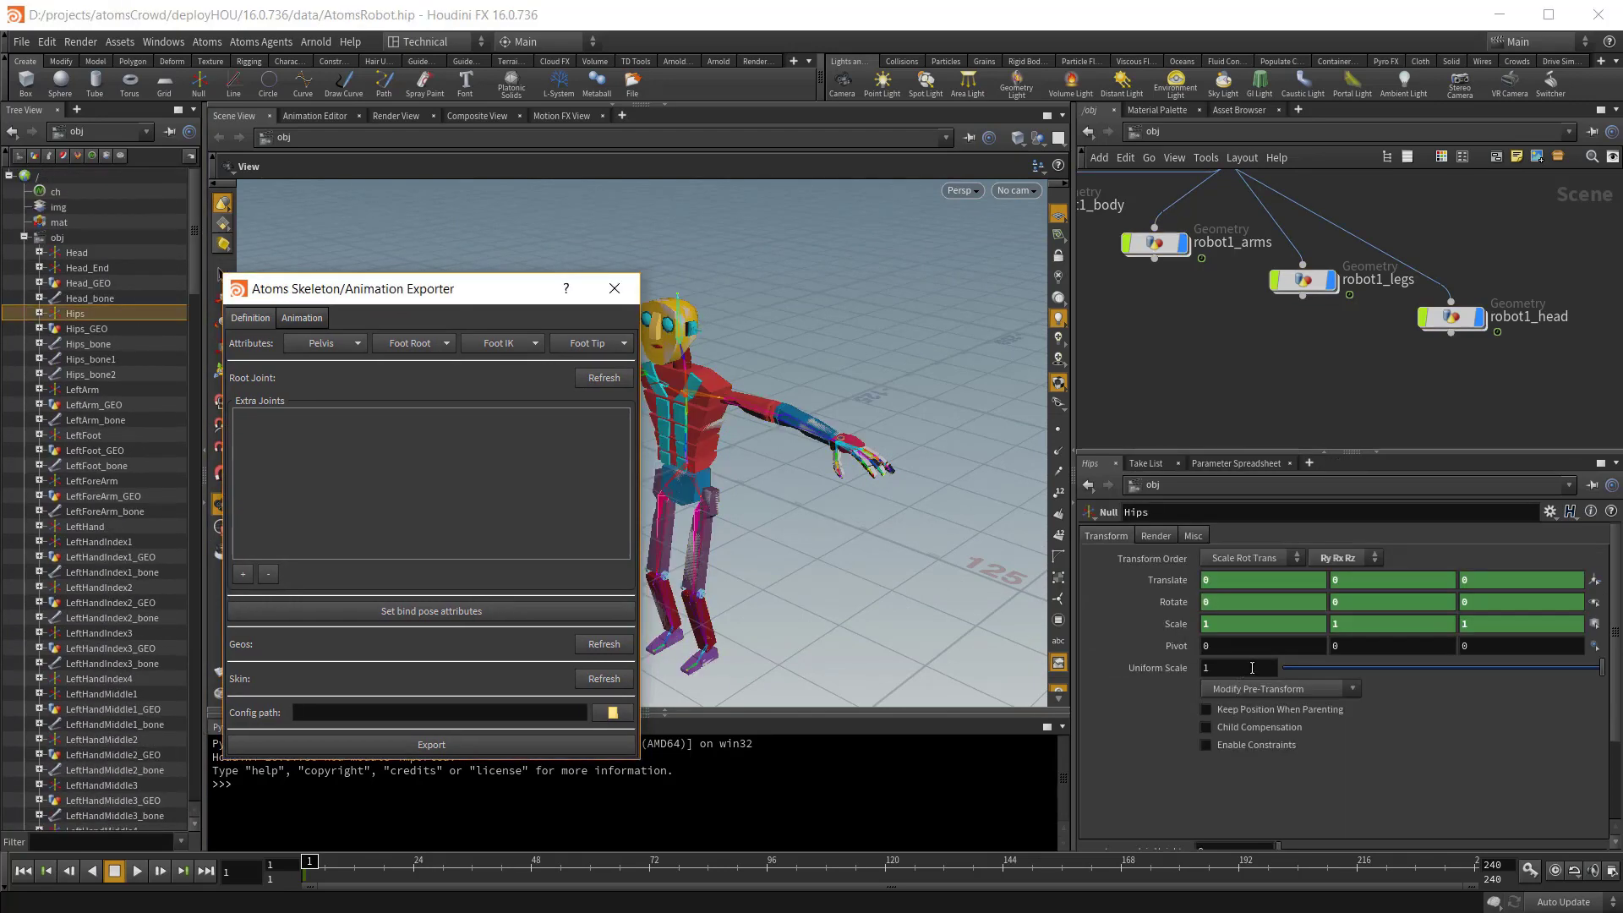
{"action": "left_click", "coordinate": [352, 342]}
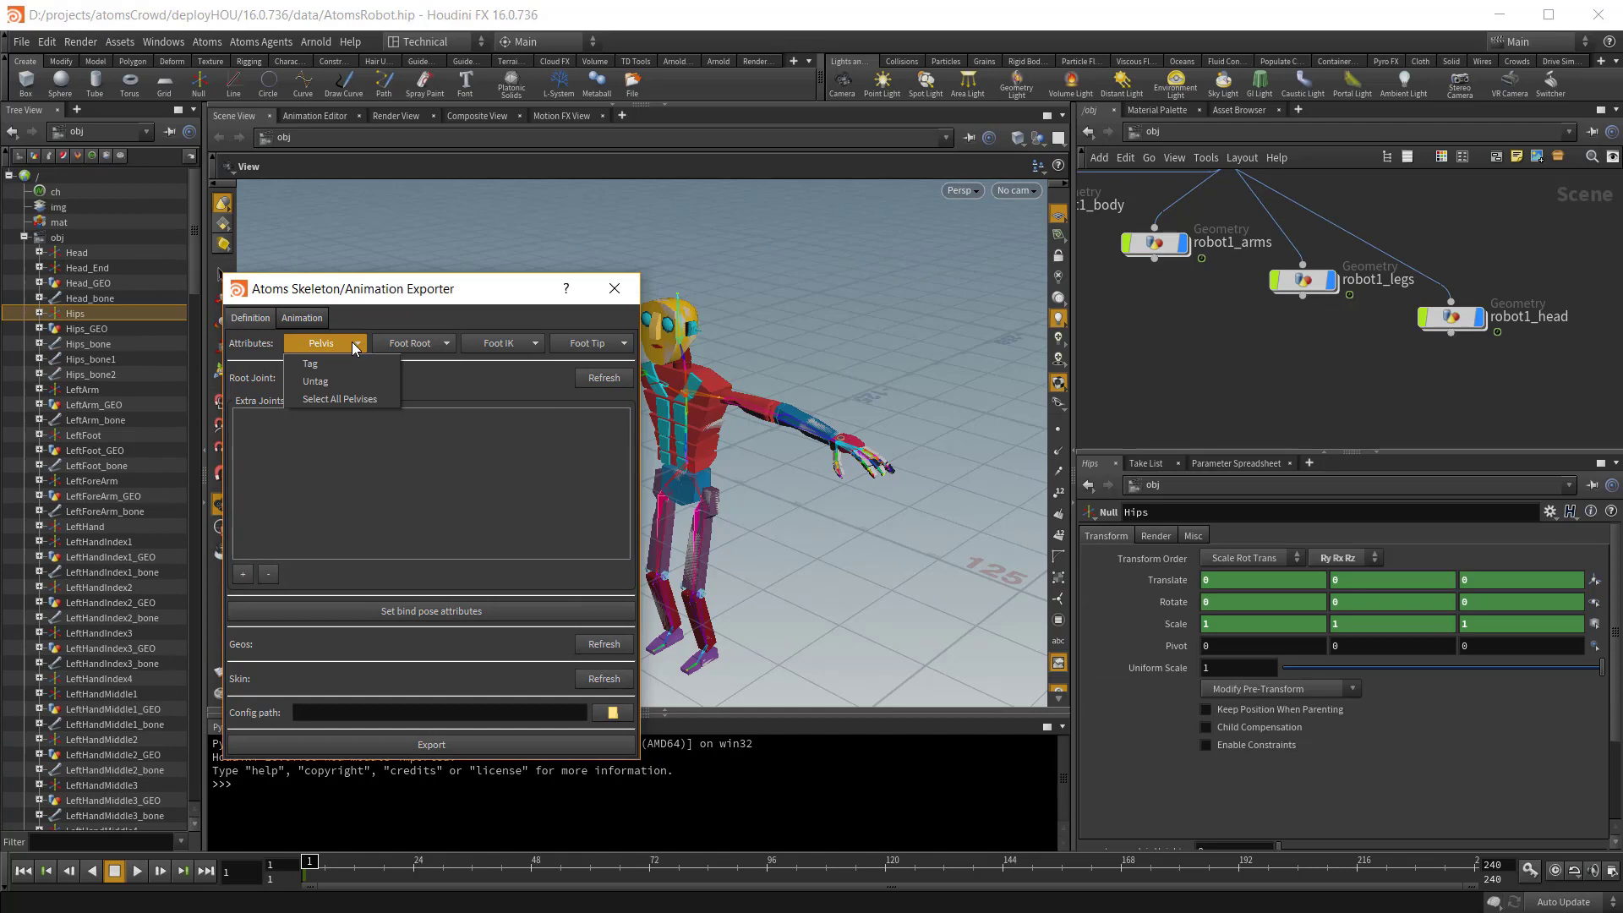
{"action": "left_click", "coordinate": [311, 365]}
{"action": "scroll", "coordinate": [1312, 689], "scroll_direction": "down", "scroll_amount": 3}
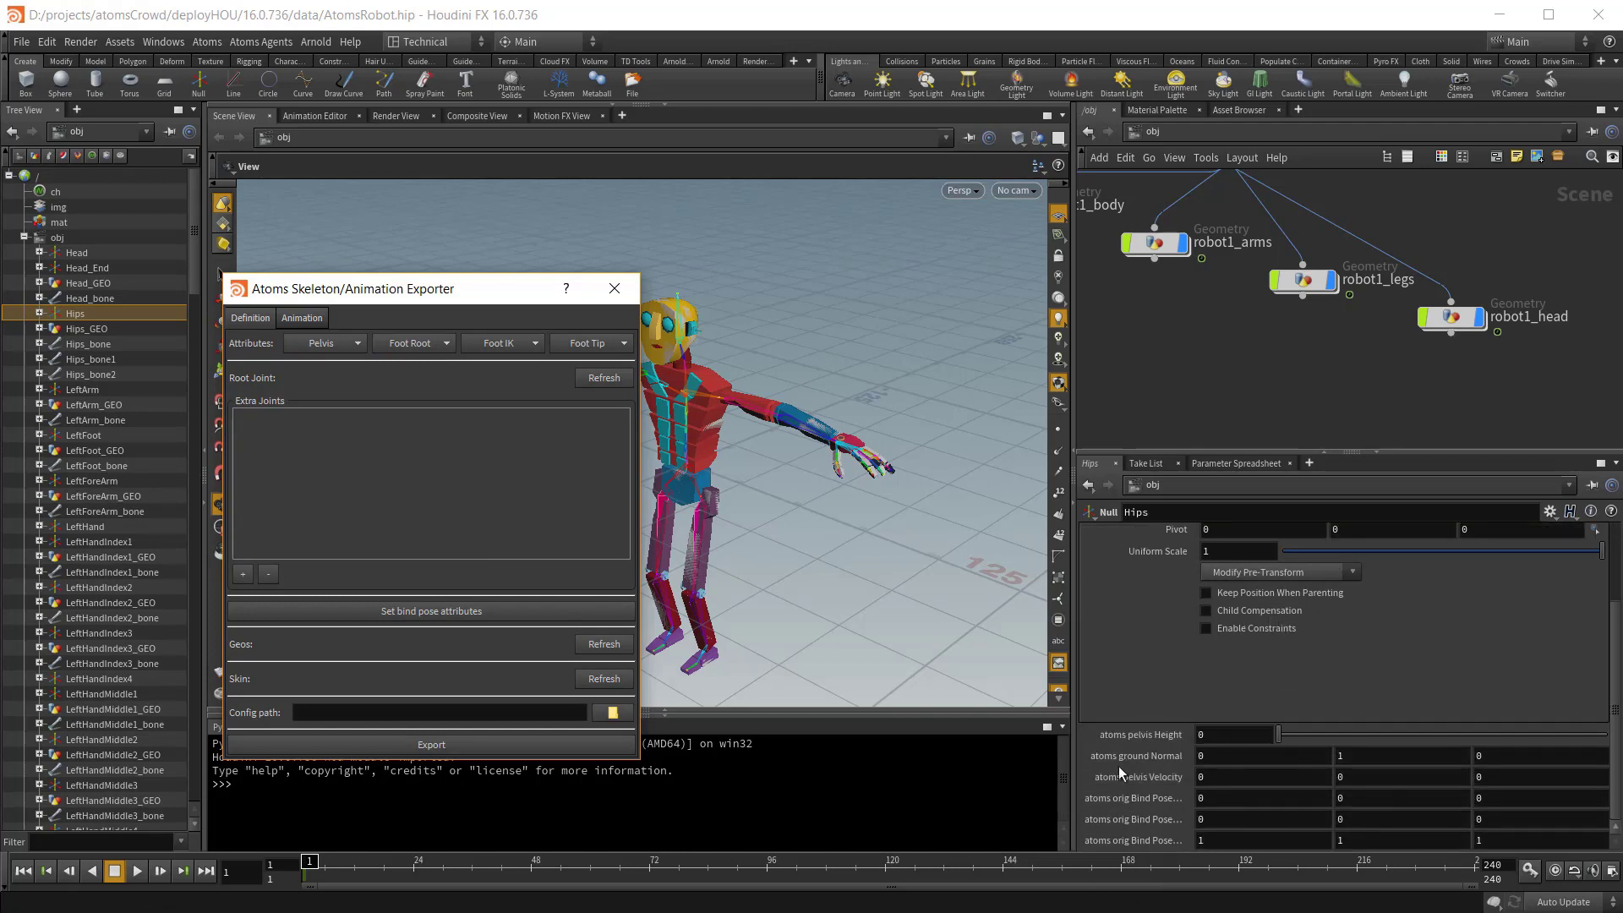
Examine the robot's legs, from the upper leg joints down to the feet, with the exporter moved aside.
{"action": "left_click_drag", "start_coordinate": [381, 288], "coordinate": [234, 250]}
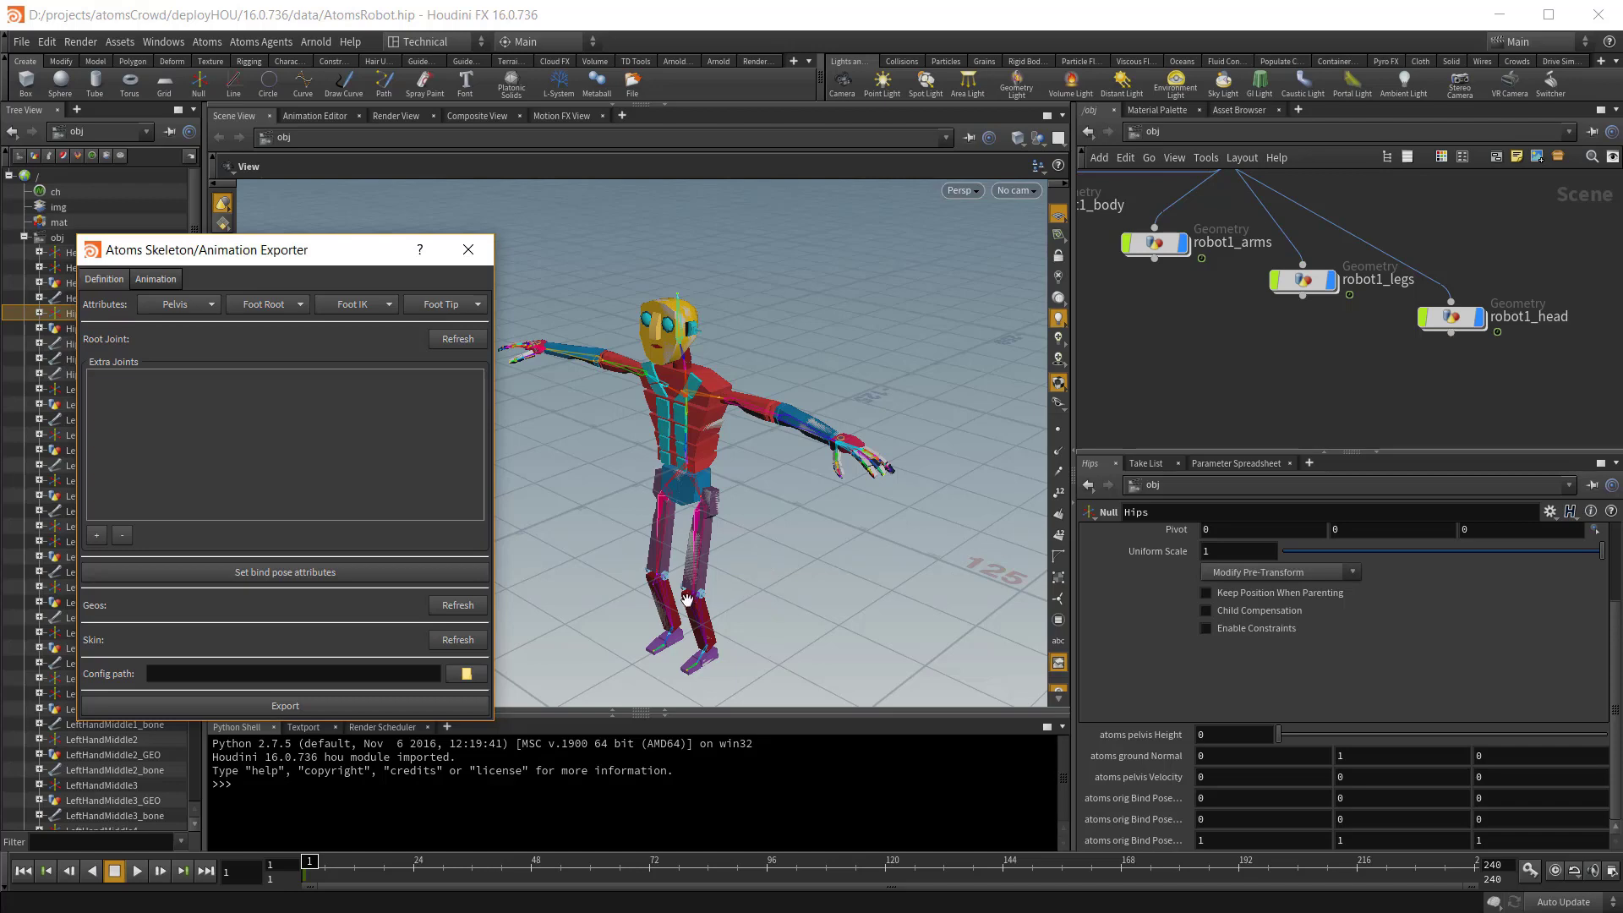
{"action": "scroll", "coordinate": [813, 607], "scroll_direction": "up", "scroll_amount": 5}
{"action": "key", "text": "space"}
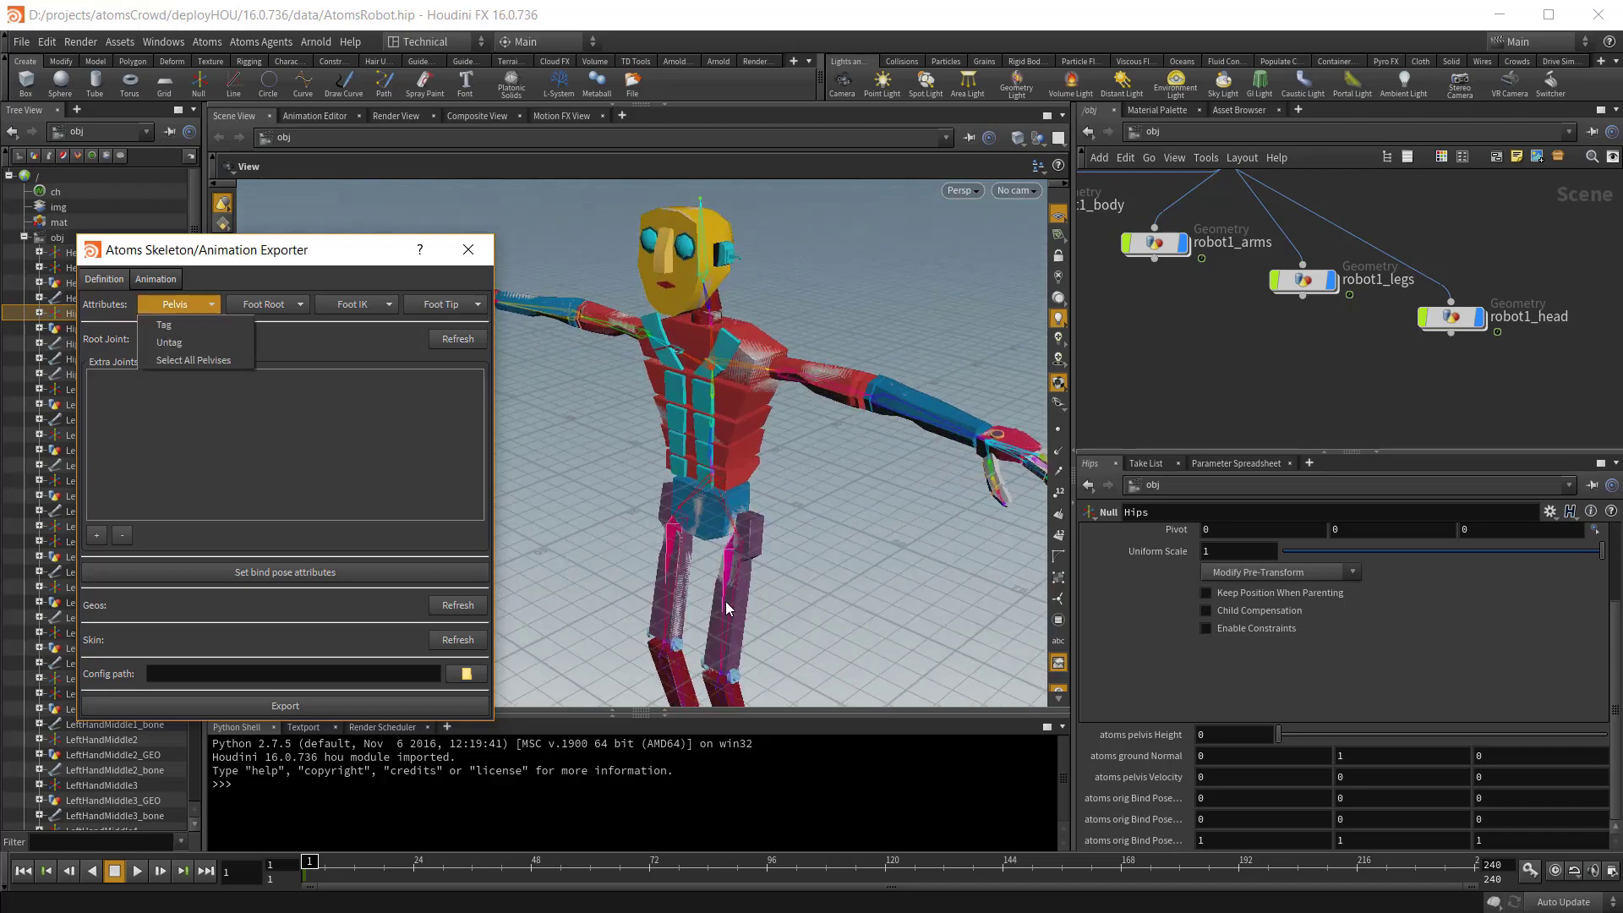
{"action": "middle_click_drag", "start_coordinate": [726, 608], "coordinate": [744, 544]}
{"action": "scroll", "coordinate": [744, 546], "scroll_direction": "up", "scroll_amount": 8}
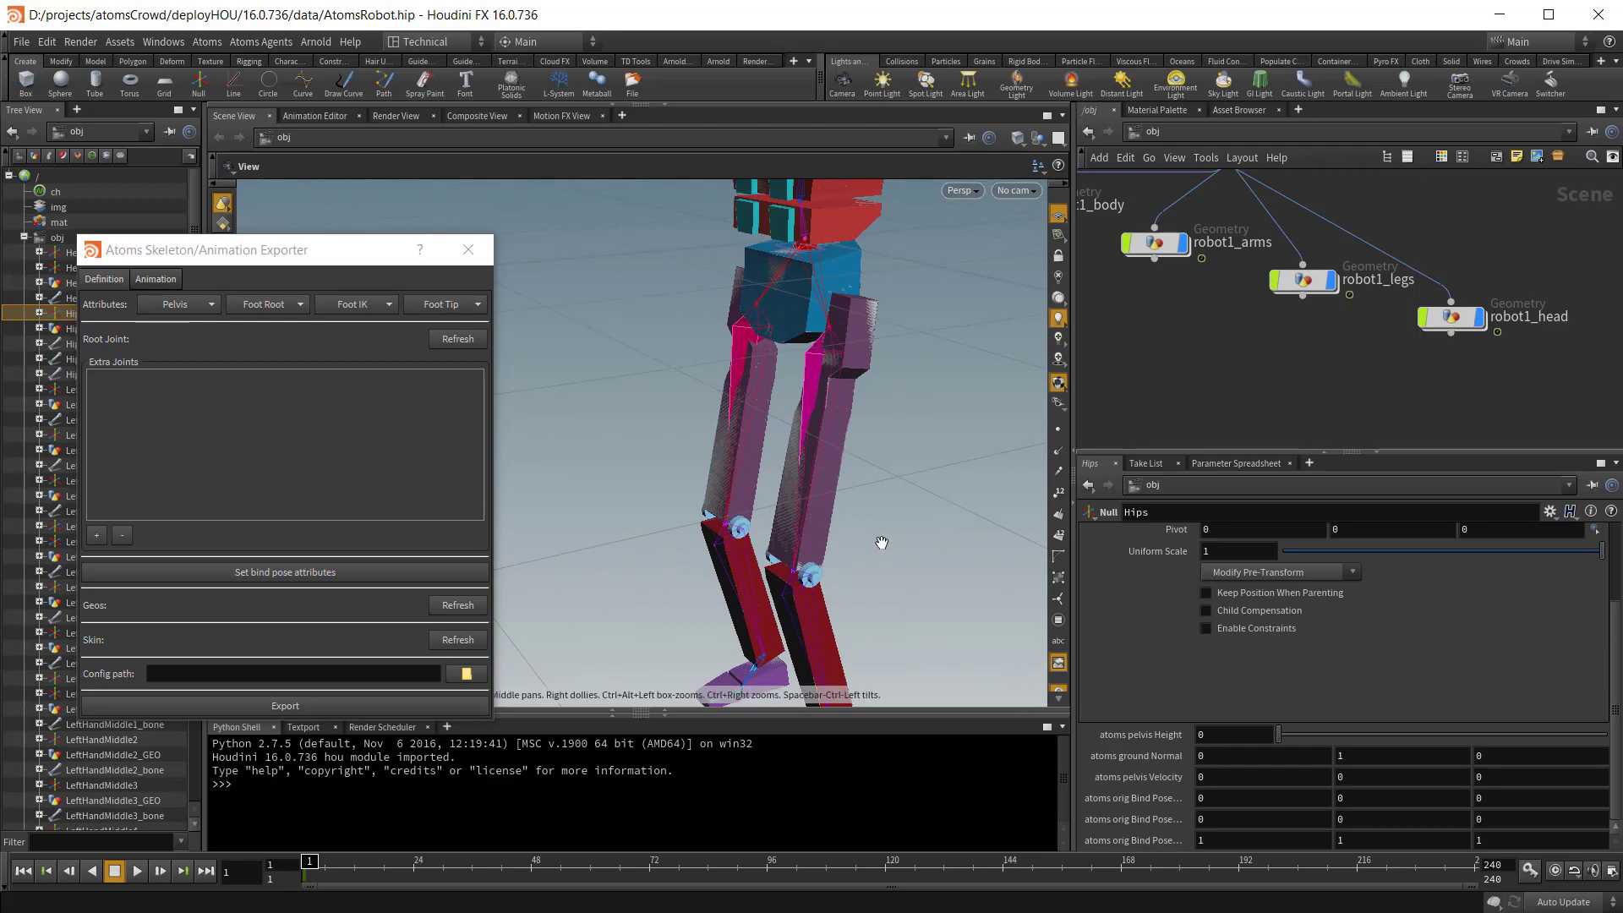
{"action": "middle_click_drag", "start_coordinate": [881, 541], "coordinate": [856, 475]}
{"action": "right_click_drag", "start_coordinate": [948, 487], "coordinate": [798, 458]}
{"action": "left_click_drag", "start_coordinate": [798, 457], "coordinate": [730, 395]}
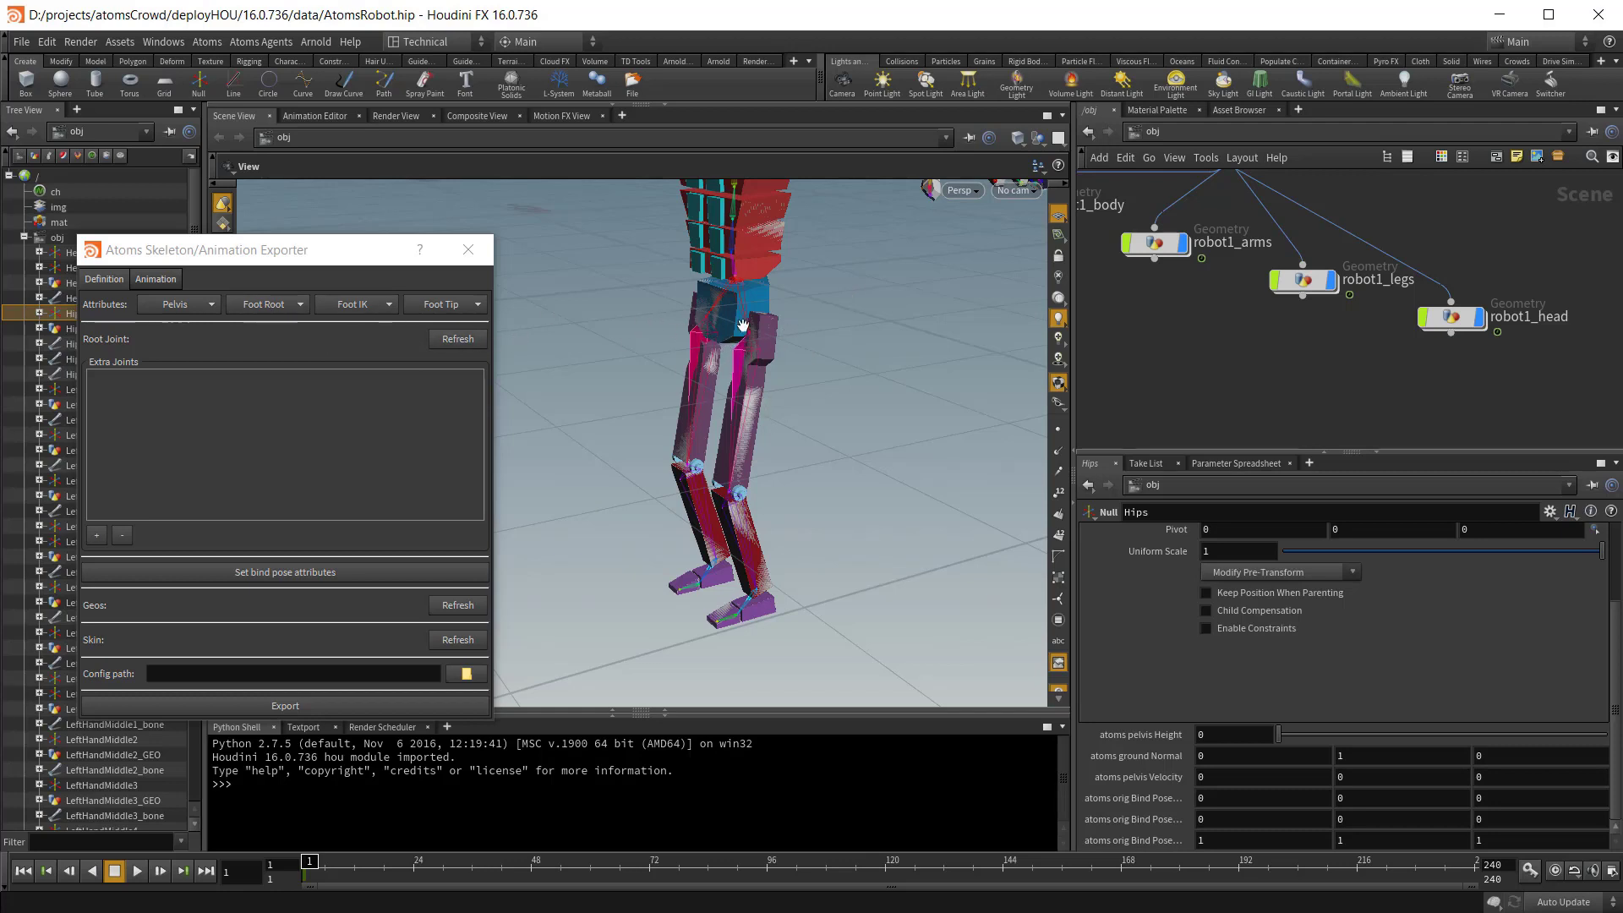
Tag the RightUpLeg and LeftUpLeg nulls together as foot roots in the exporter.
{"action": "scroll", "coordinate": [1400, 339], "scroll_direction": "down", "scroll_amount": 5}
{"action": "scroll", "coordinate": [1196, 399], "scroll_direction": "up", "scroll_amount": 5}
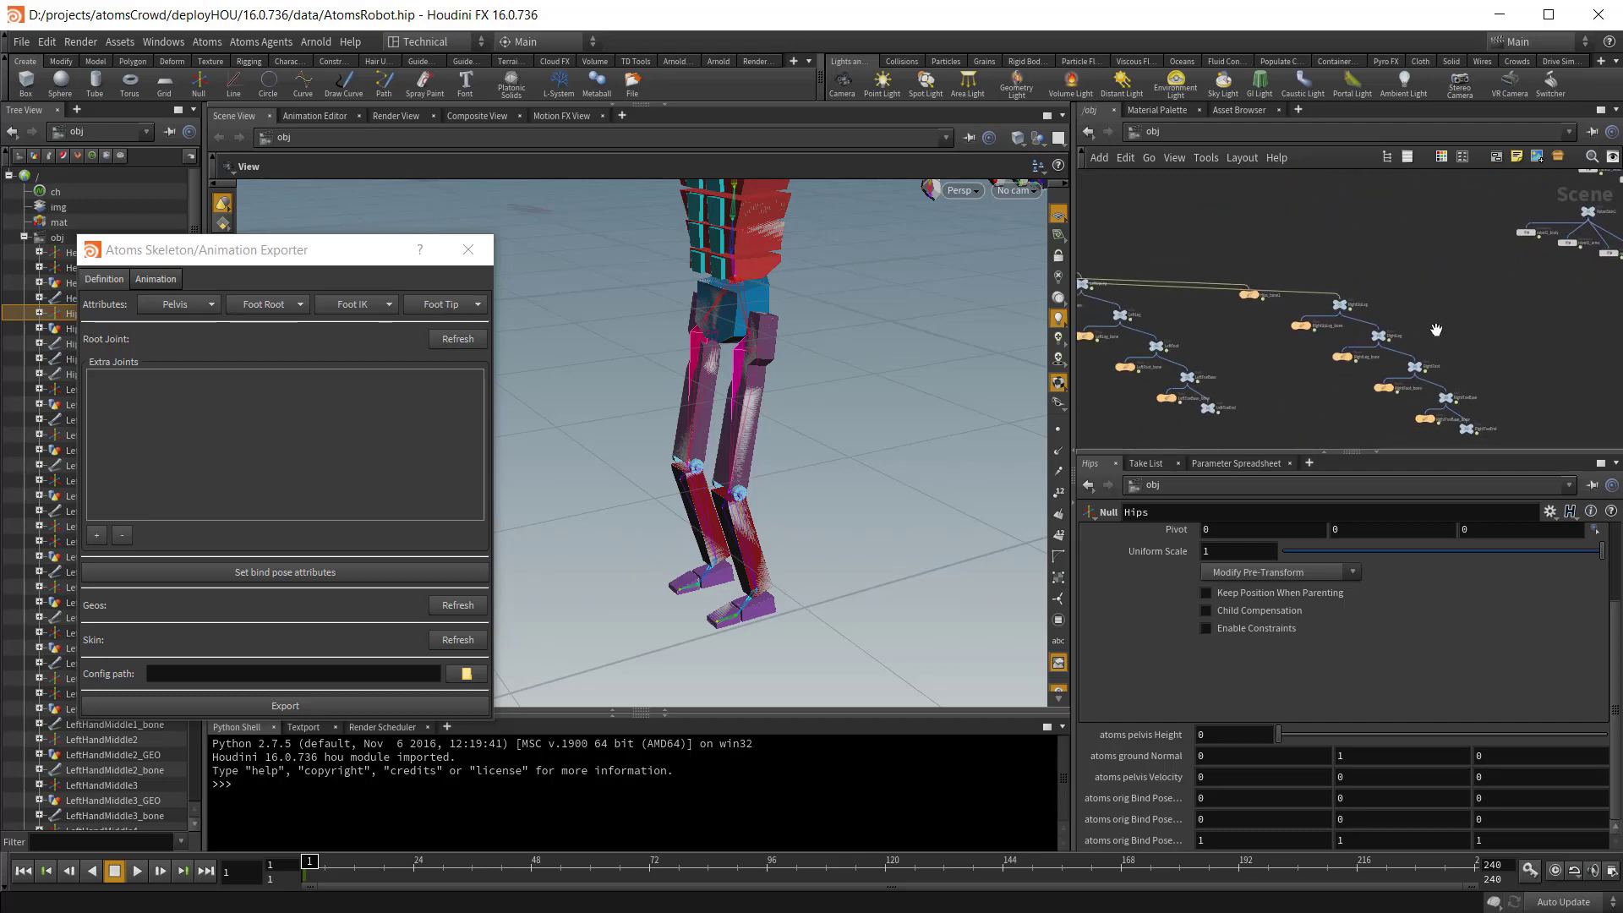
{"action": "scroll", "coordinate": [1358, 276], "scroll_direction": "up", "scroll_amount": 2}
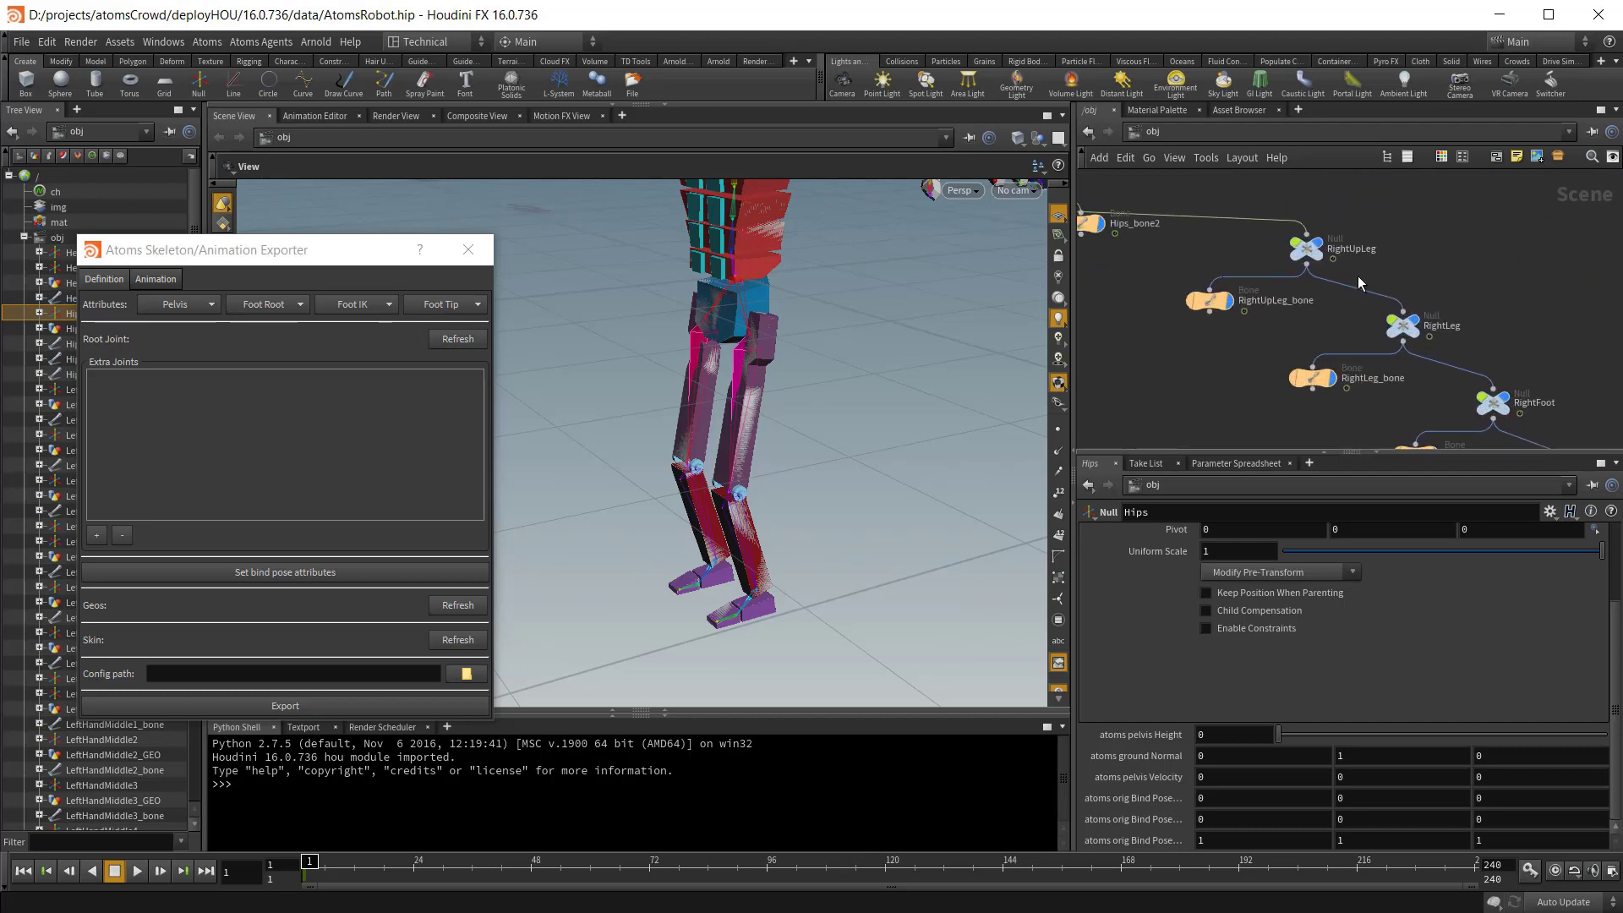
{"action": "left_click", "coordinate": [1306, 248]}
{"action": "middle_click_drag", "start_coordinate": [1184, 311], "coordinate": [1483, 342]}
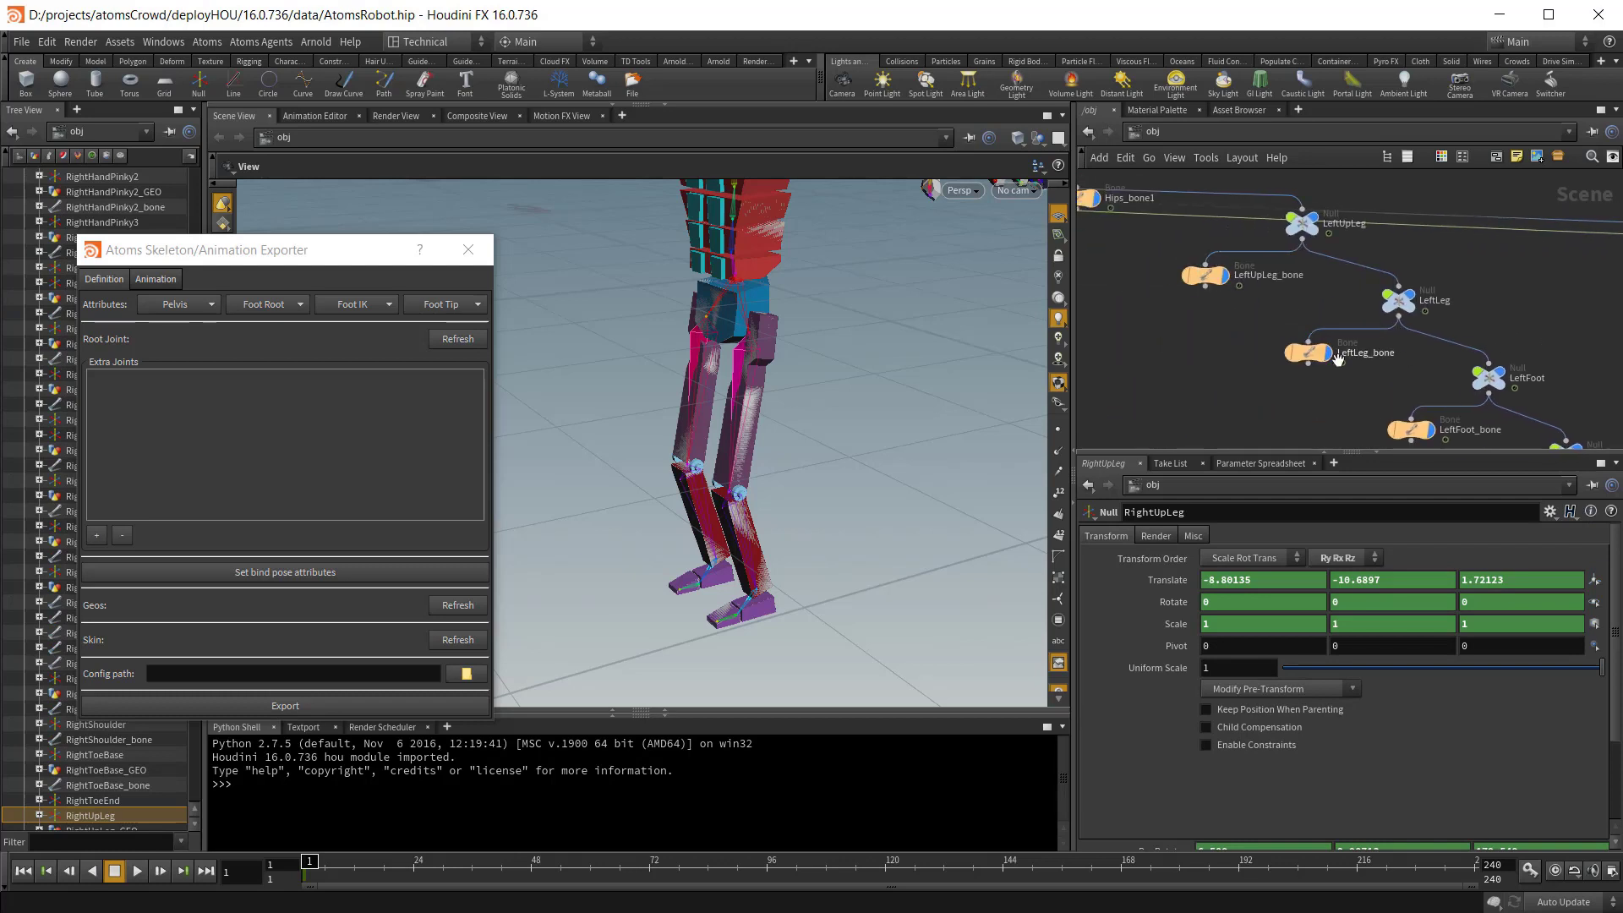
{"action": "left_click", "coordinate": [1306, 220], "text": "shift"}
{"action": "left_click", "coordinate": [277, 303]}
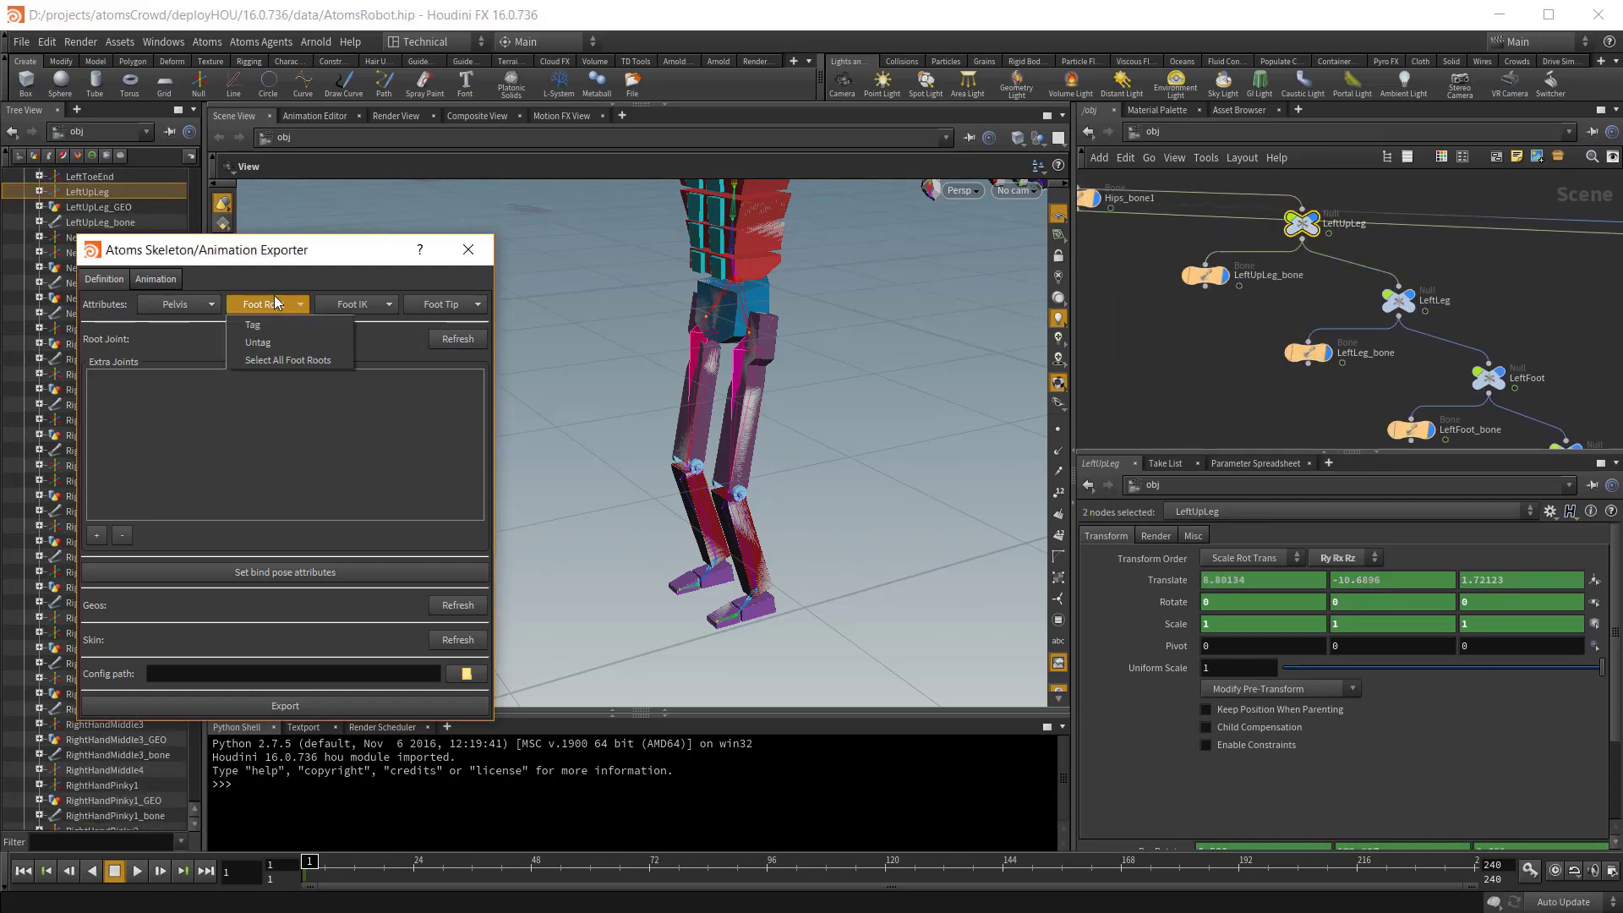
{"action": "left_click", "coordinate": [261, 326]}
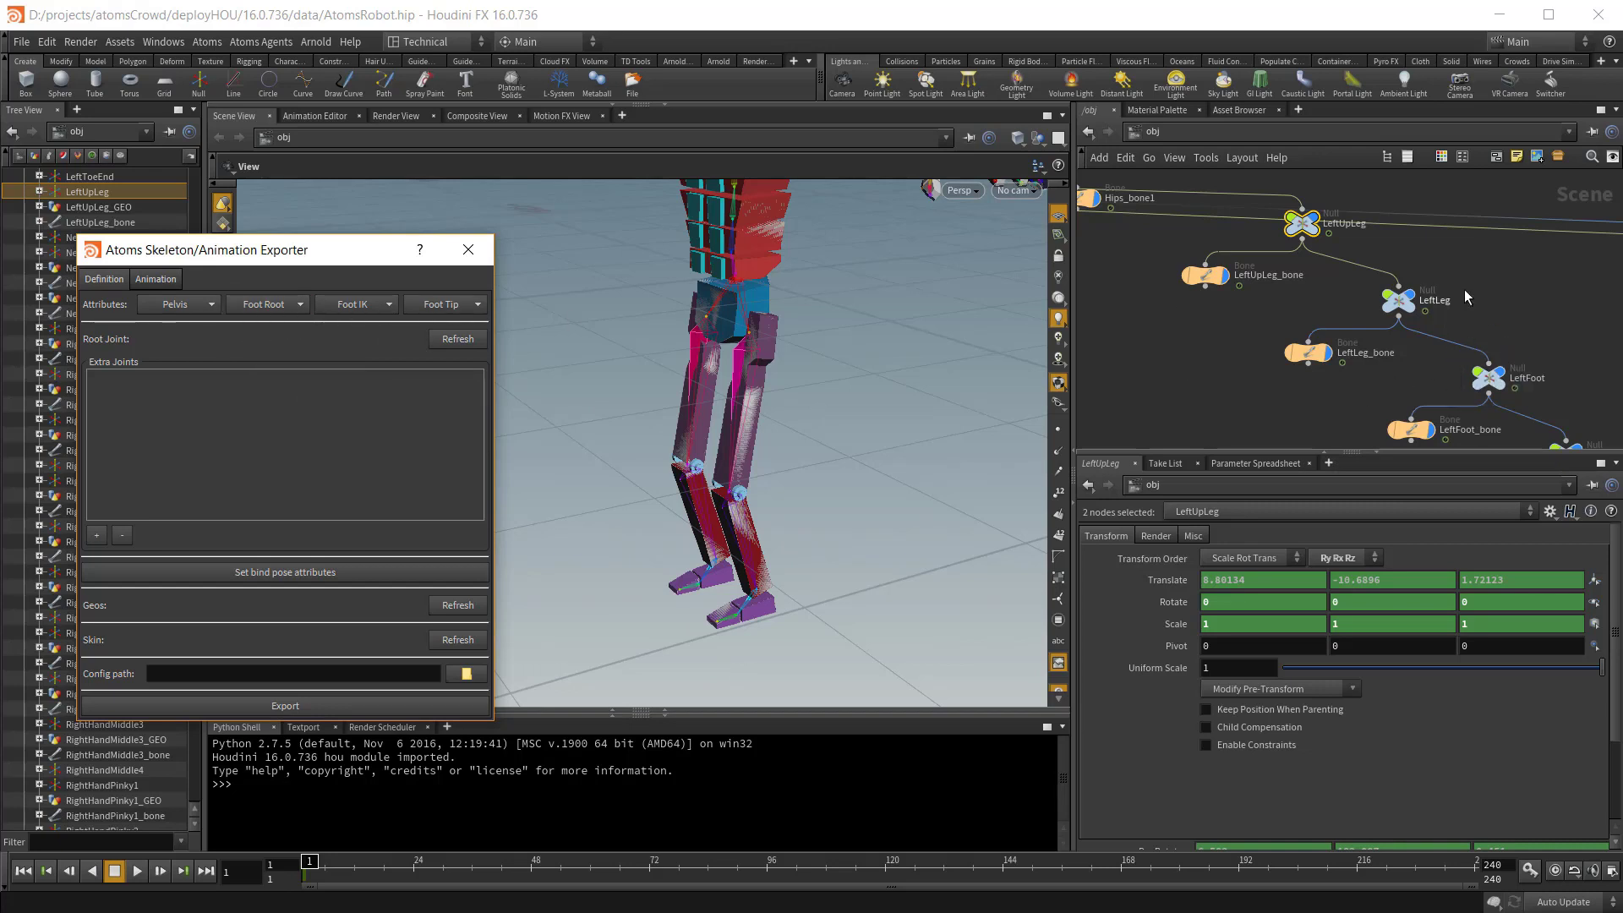
Tag the LeftFoot and RightFoot nulls together as Foot IK joints.
{"action": "middle_click_drag", "start_coordinate": [1556, 359], "coordinate": [1297, 226]}
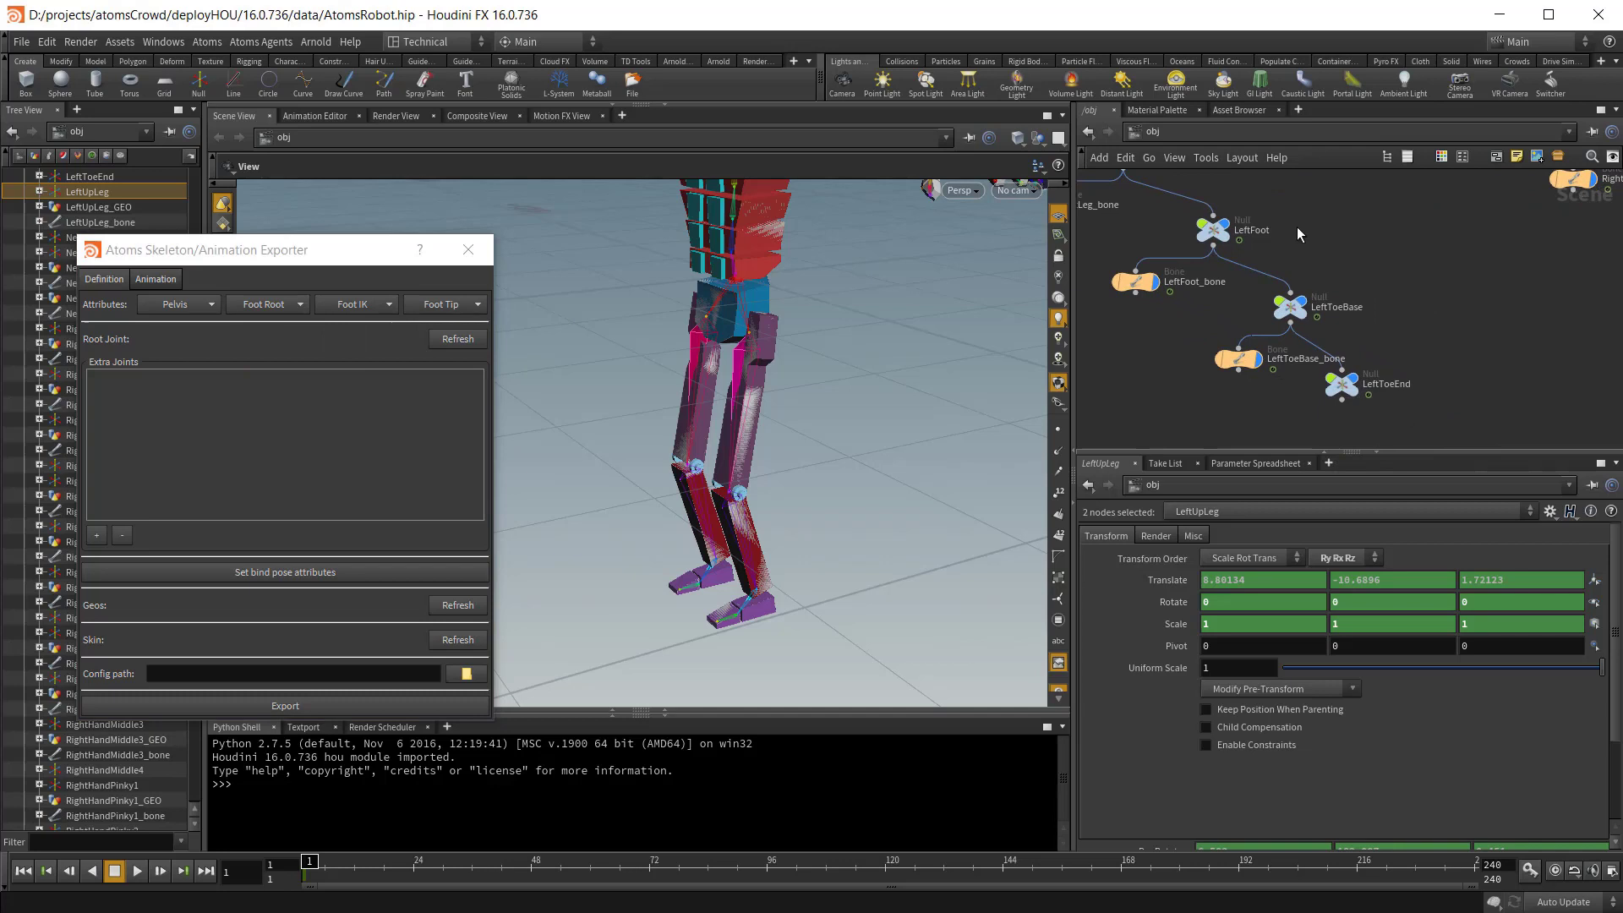
{"action": "left_click", "coordinate": [1213, 233]}
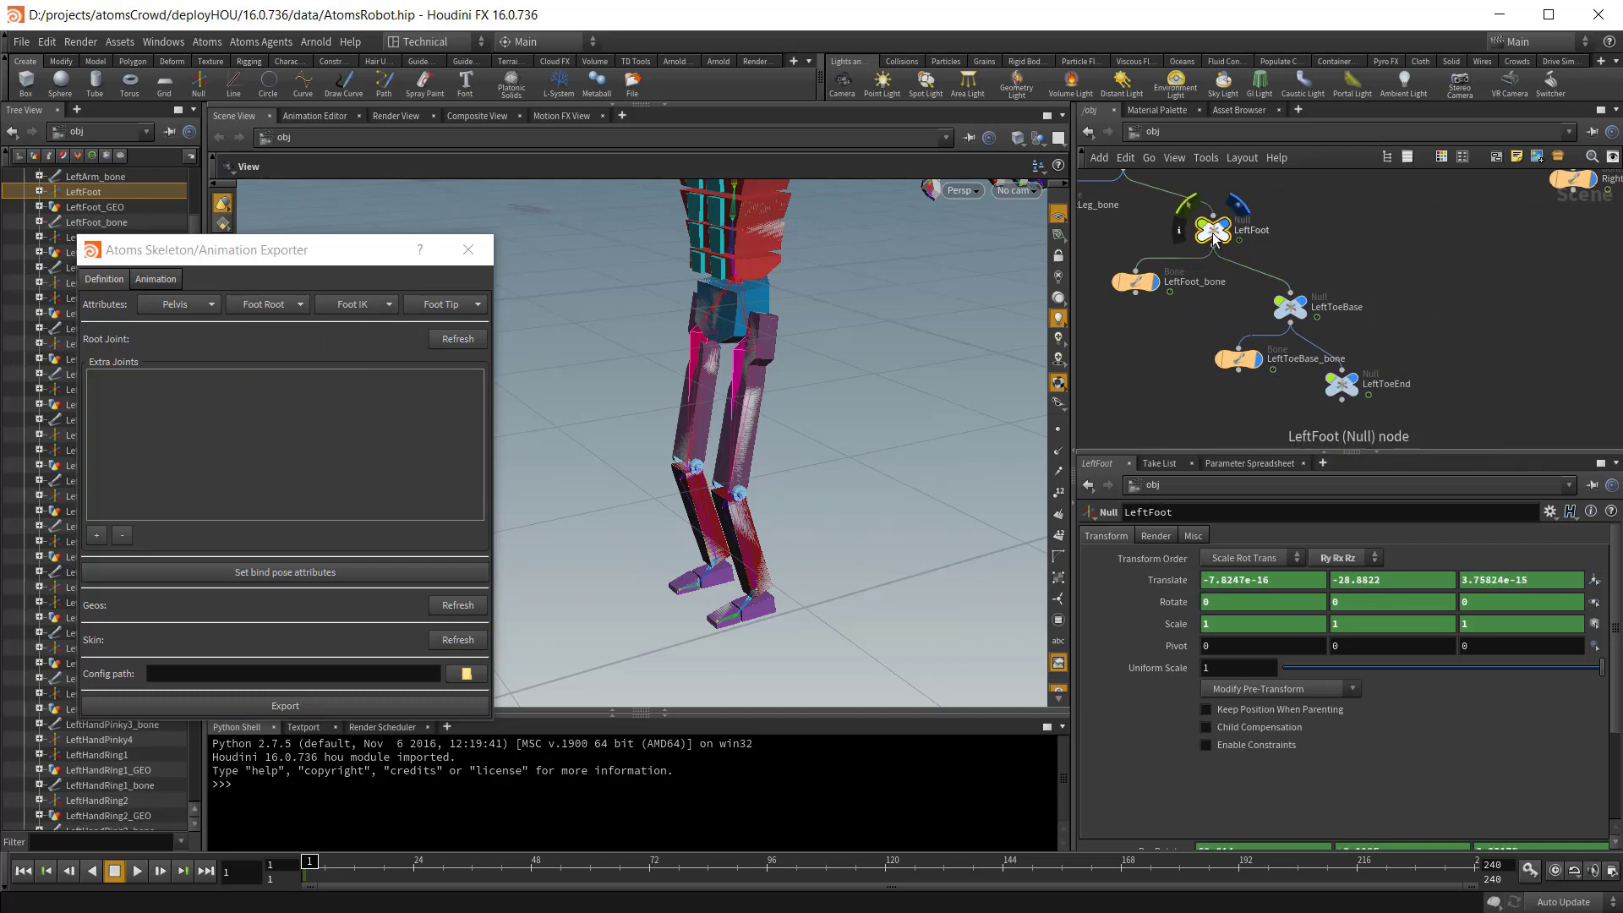
{"action": "middle_click_drag", "start_coordinate": [1507, 322], "coordinate": [1133, 347]}
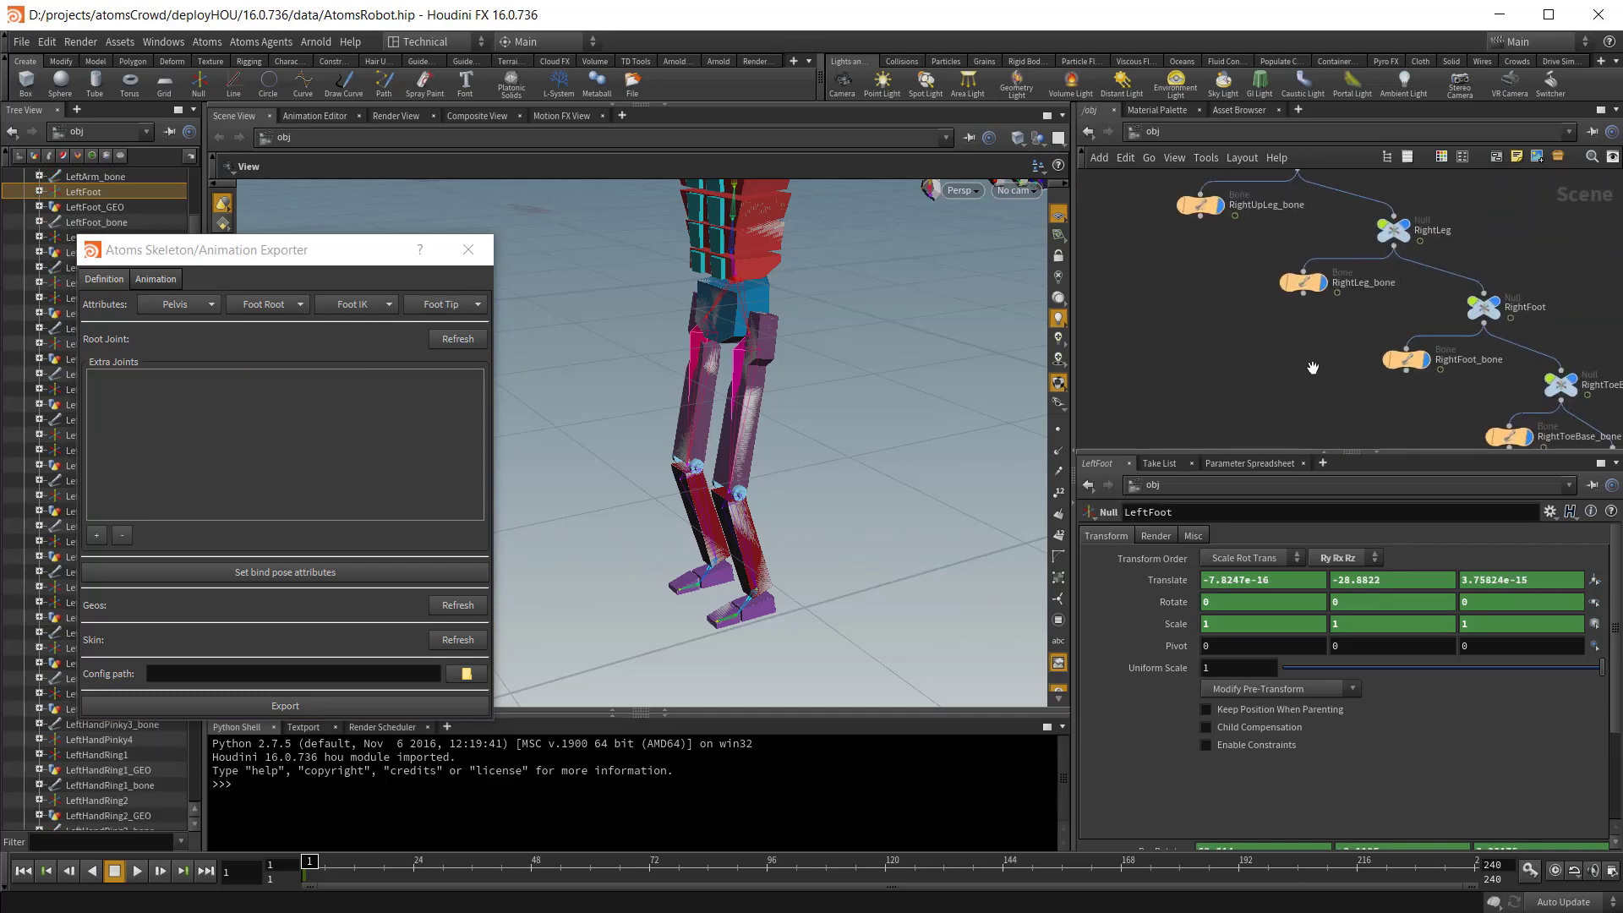
{"action": "left_click", "coordinate": [1485, 312], "text": "shift"}
{"action": "left_click", "coordinate": [355, 305]}
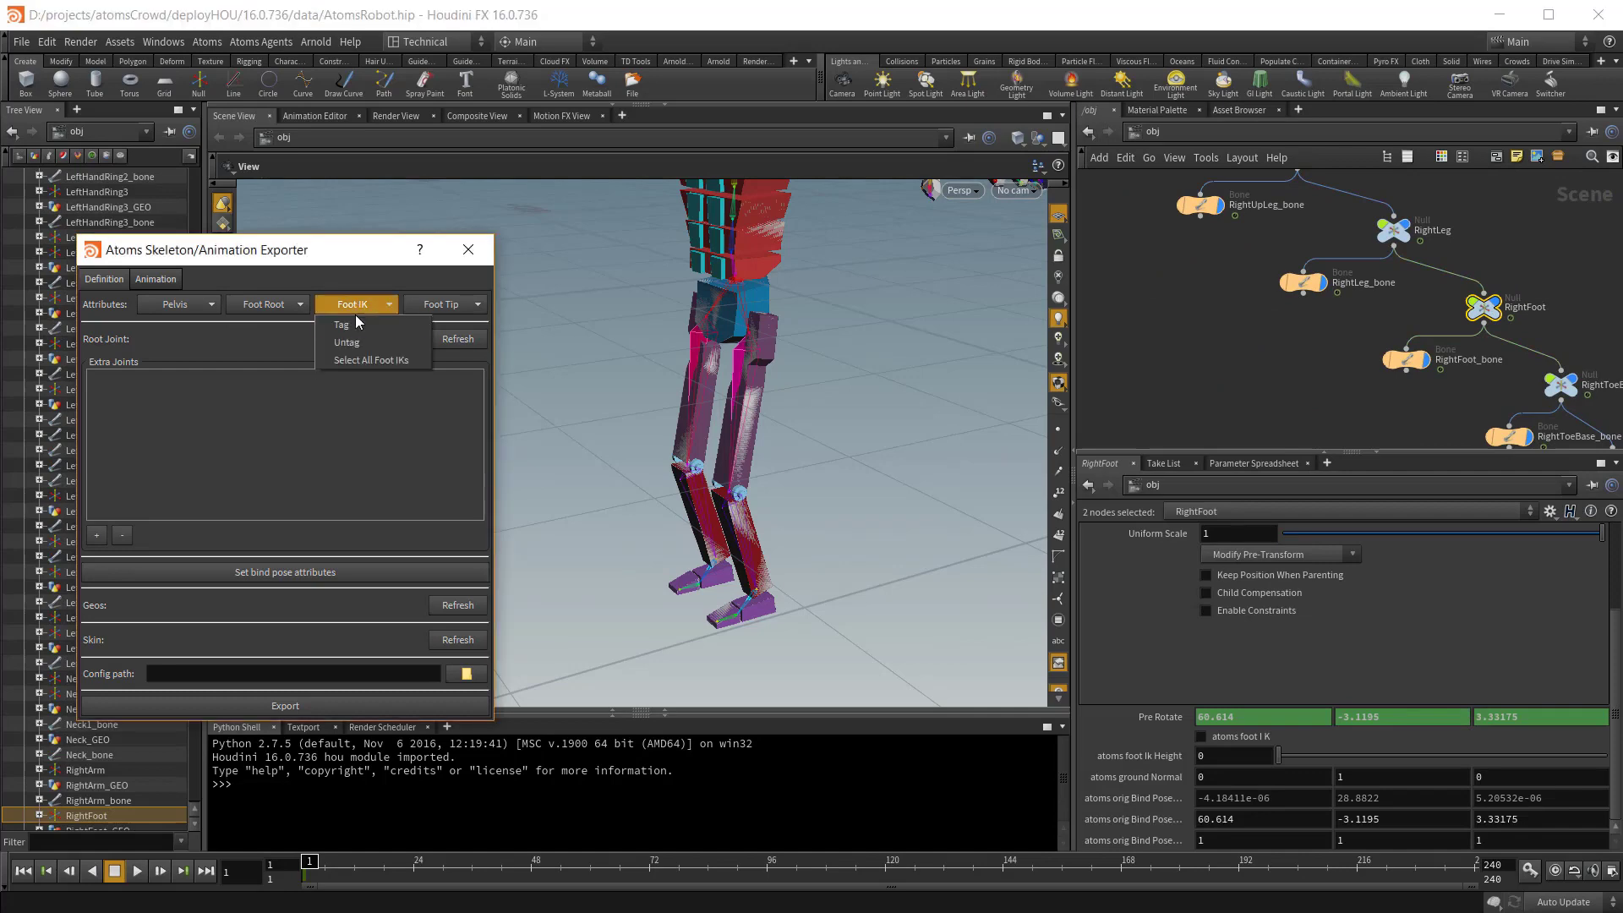
{"action": "left_click", "coordinate": [356, 324]}
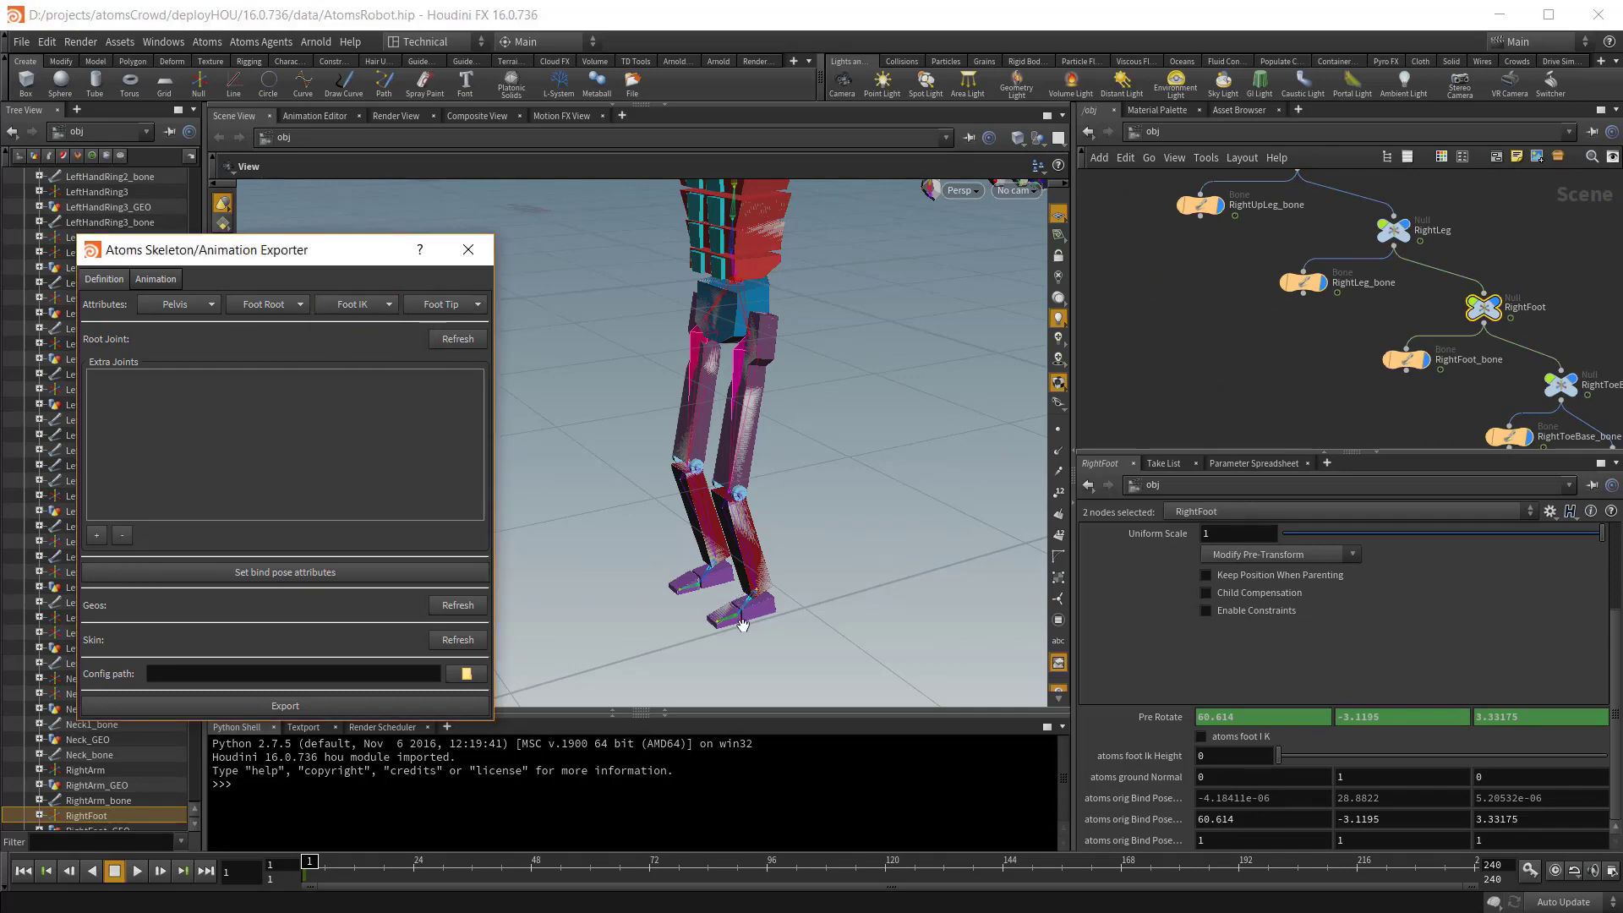
Tag the RightToeBase and LeftToeBase nulls together as foot tips.
{"action": "left_click_drag", "start_coordinate": [743, 626], "coordinate": [687, 324]}
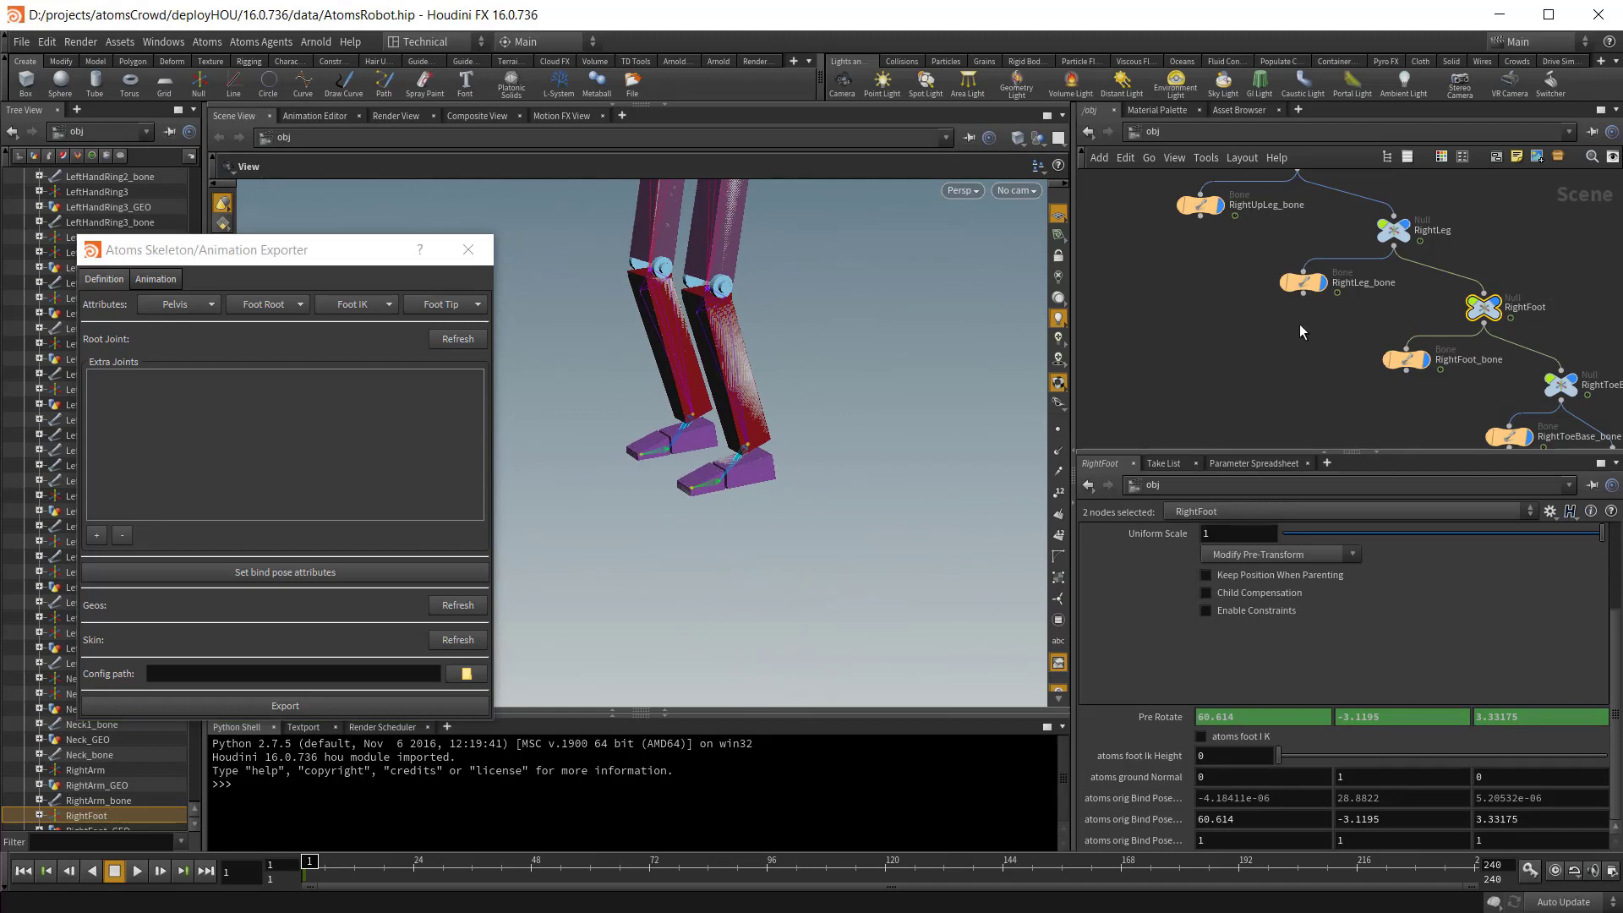
{"action": "scroll", "coordinate": [1301, 325], "scroll_direction": "down", "scroll_amount": 1}
{"action": "middle_click_drag", "start_coordinate": [1352, 392], "coordinate": [1486, 318]}
{"action": "left_click", "coordinate": [1313, 304]}
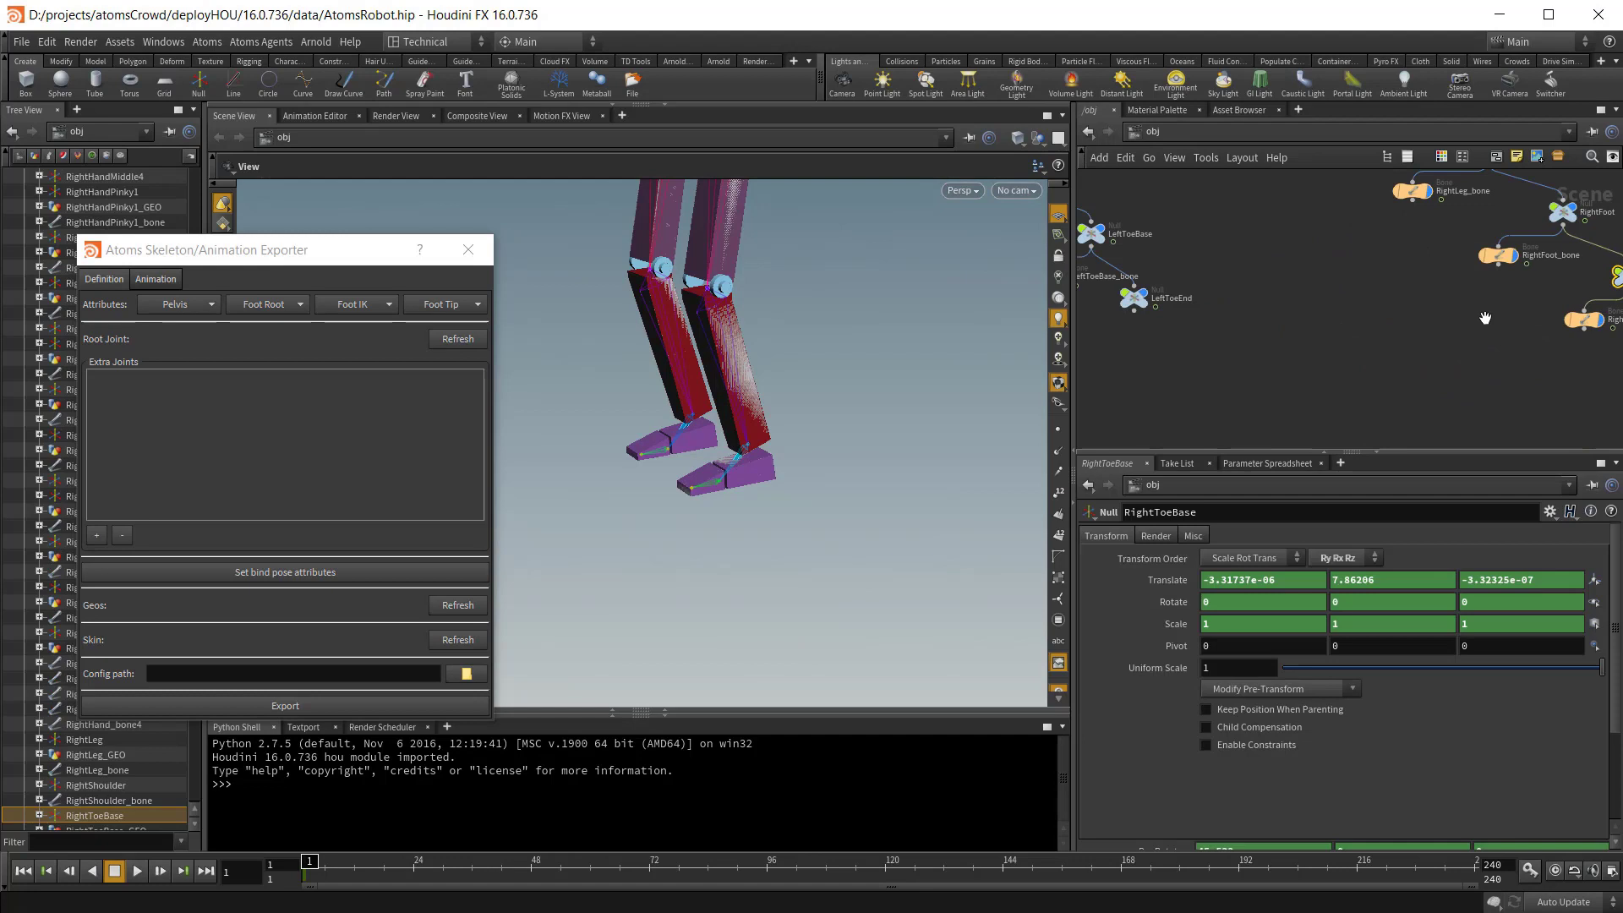
{"action": "middle_click_drag", "start_coordinate": [1097, 235], "coordinate": [1344, 248]}
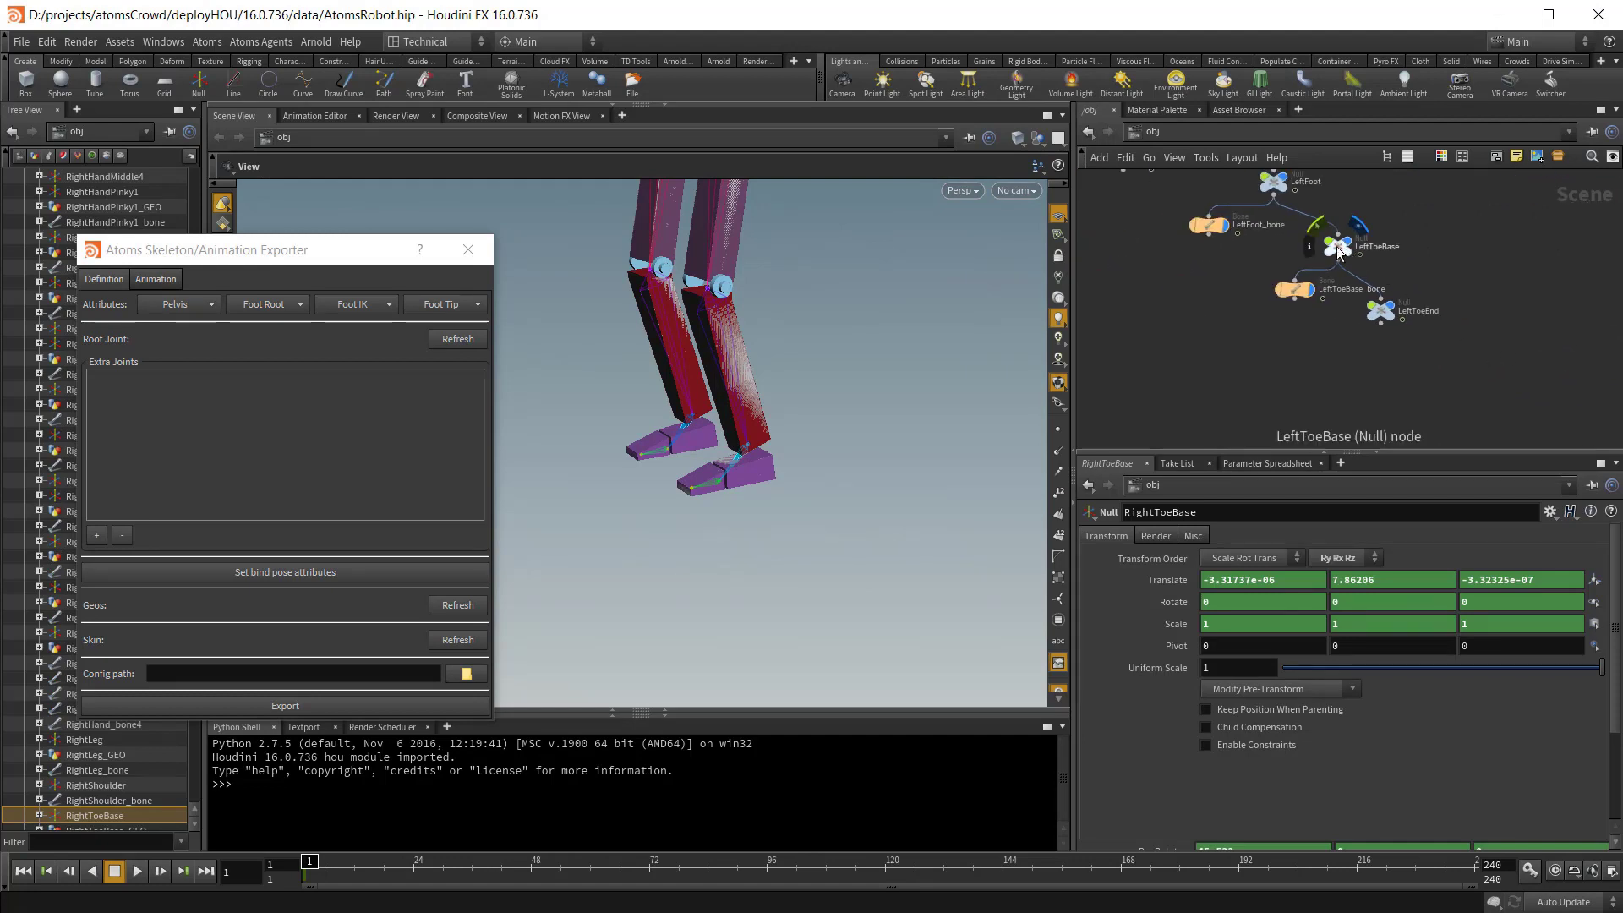
{"action": "left_click", "coordinate": [1338, 248], "text": "shift"}
{"action": "left_click", "coordinate": [428, 305]}
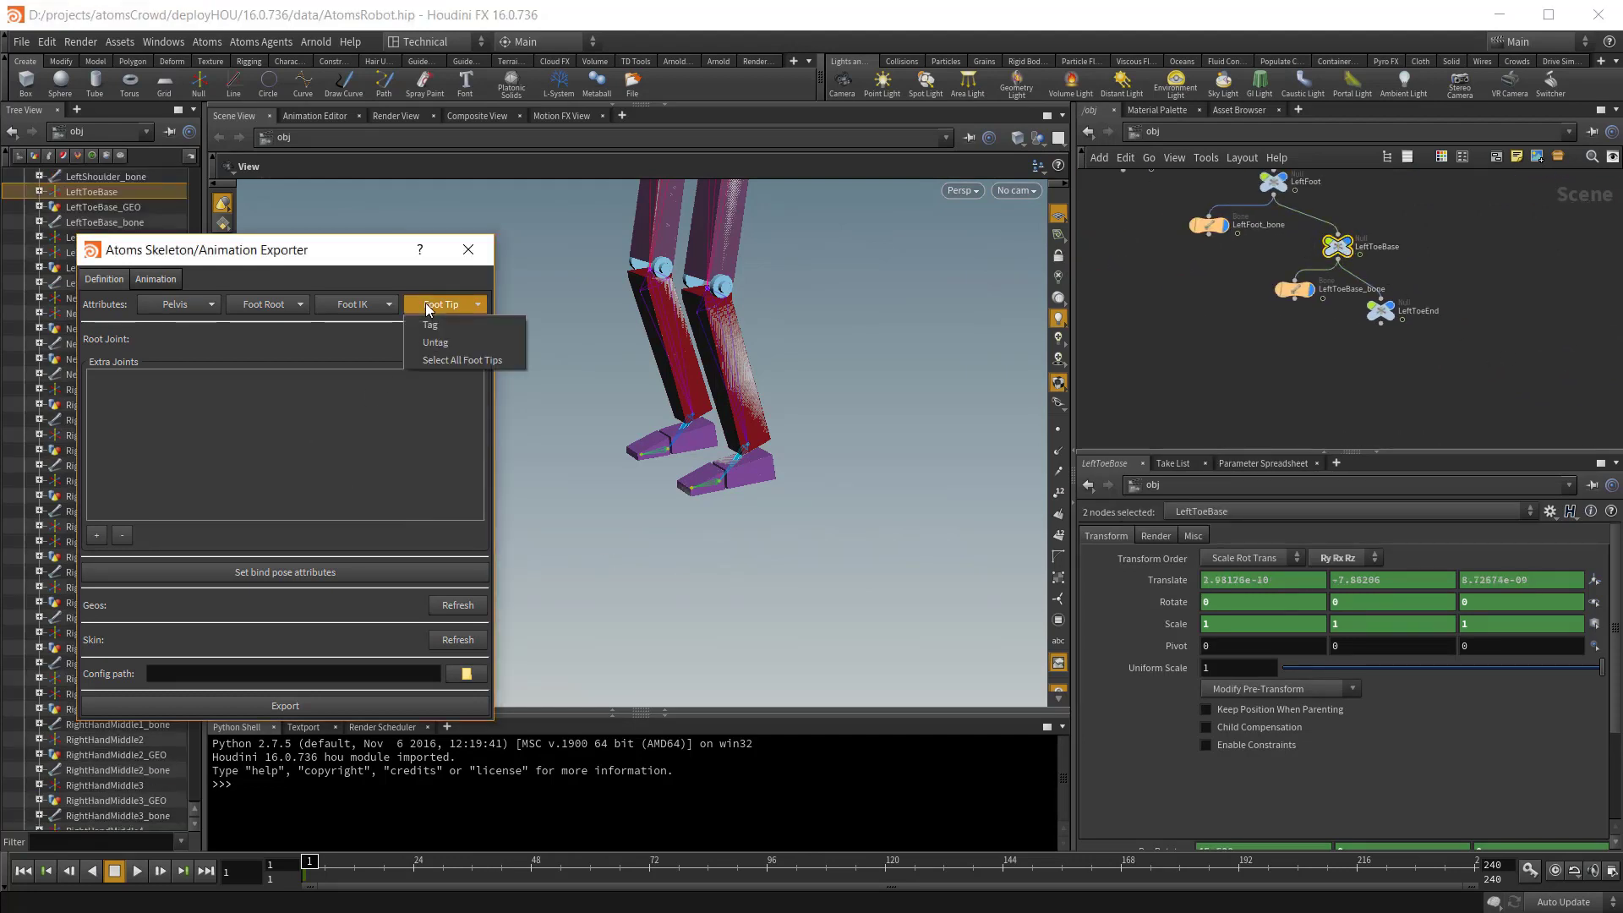
{"action": "left_click", "coordinate": [431, 325]}
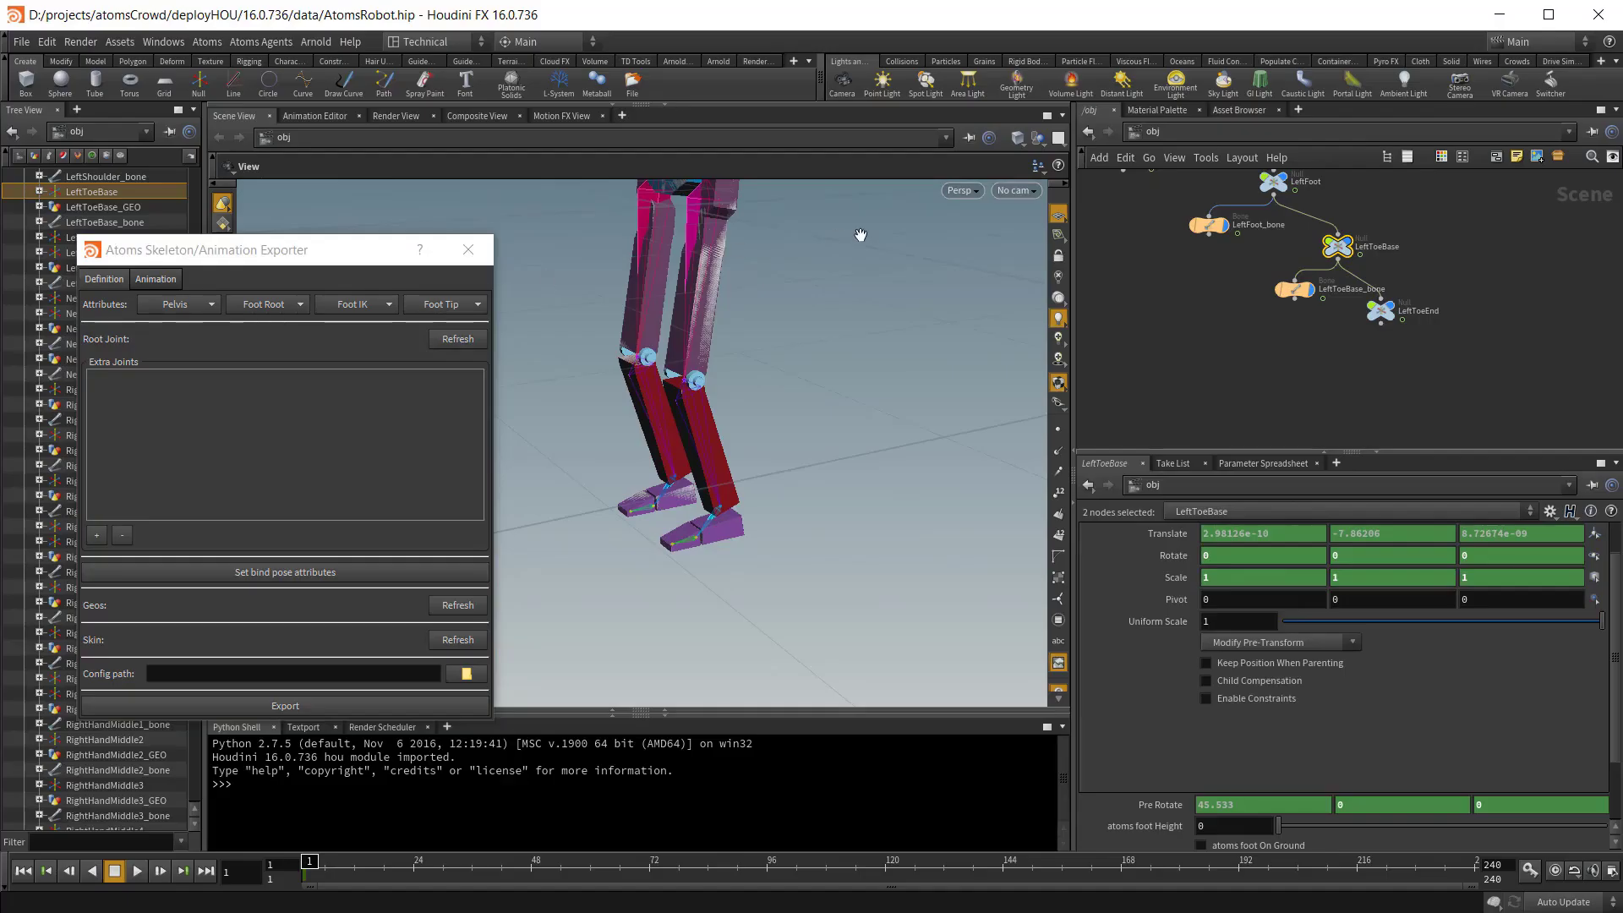
Select only the LeftUpLeg null and bring up its Atoms foot root and pole vector attributes.
{"action": "left_click_drag", "start_coordinate": [727, 337], "coordinate": [639, 297]}
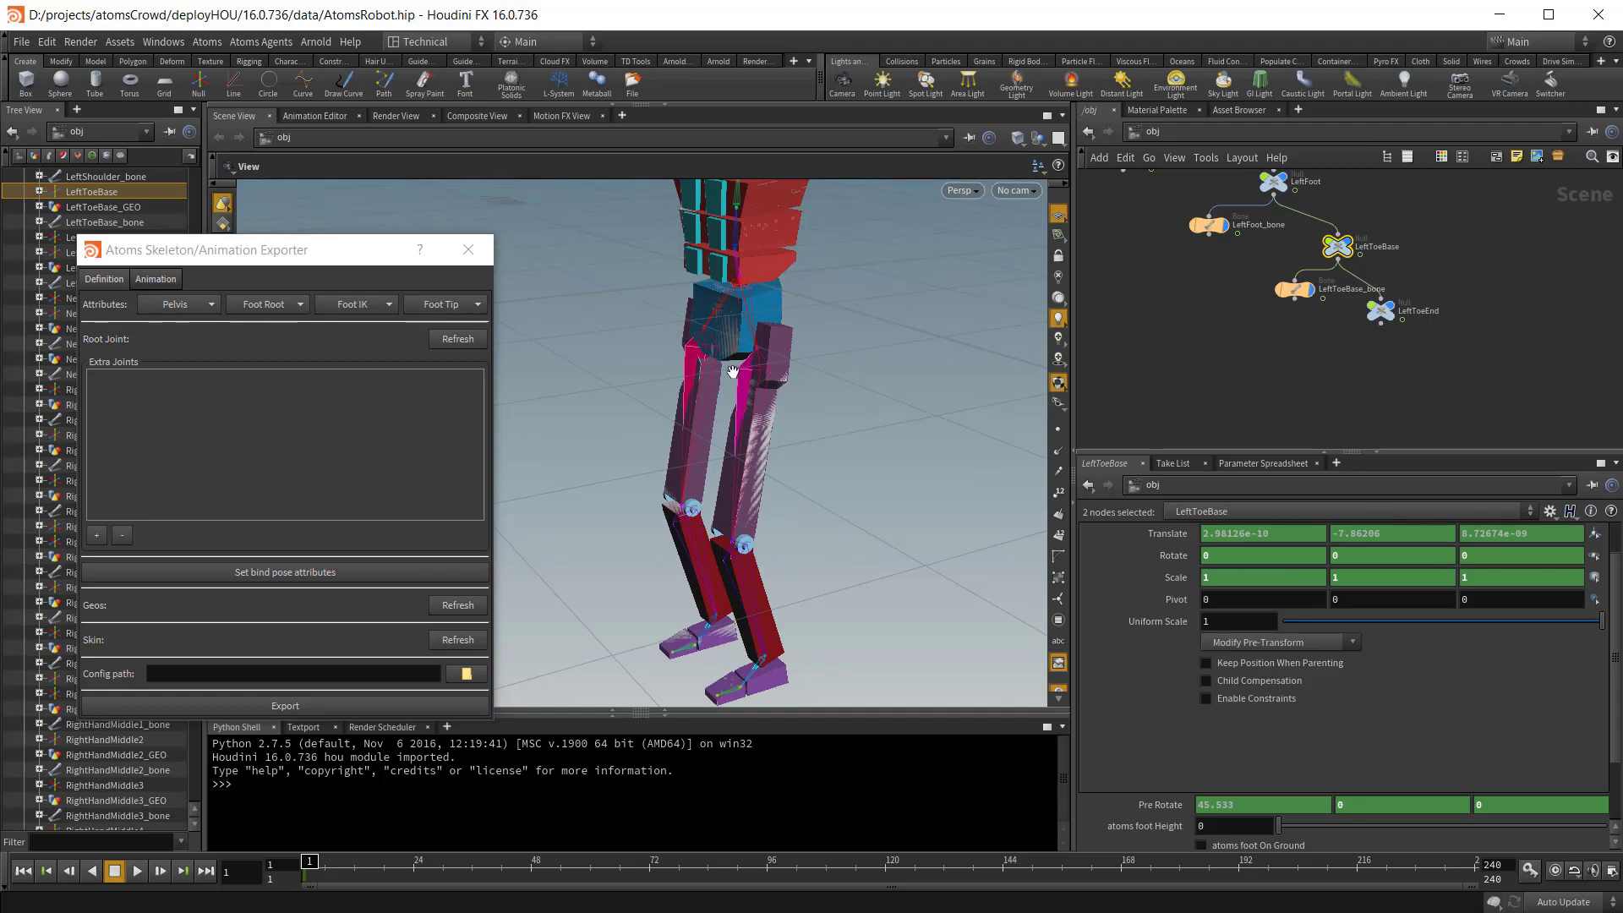
{"action": "middle_click_drag", "start_coordinate": [1245, 339], "coordinate": [1321, 482]}
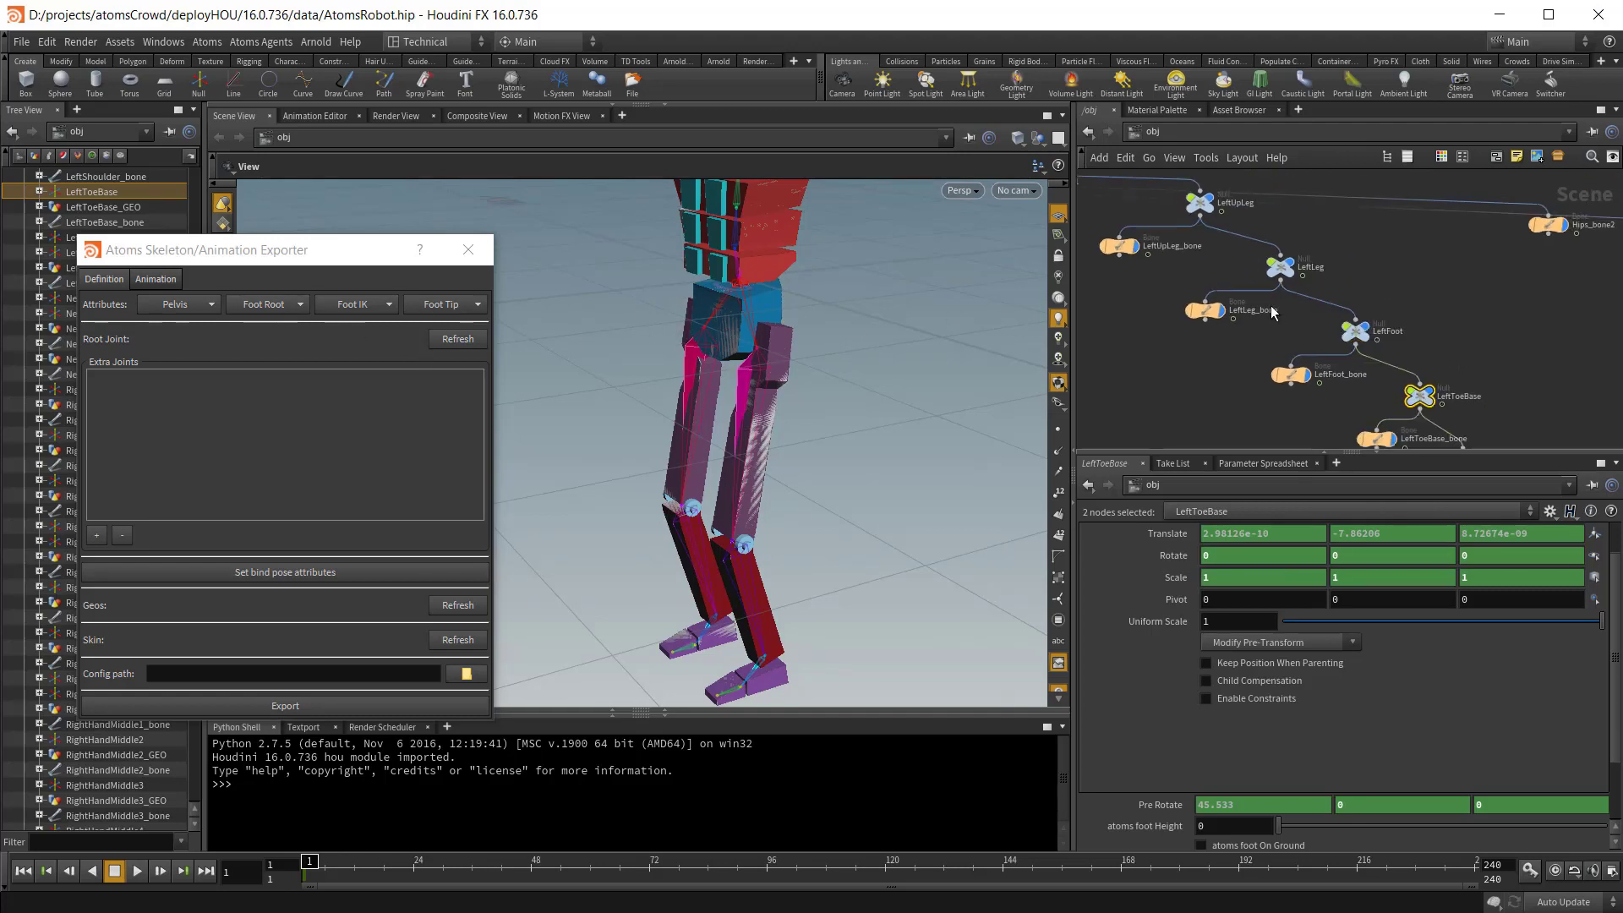
{"action": "left_click", "coordinate": [1201, 203]}
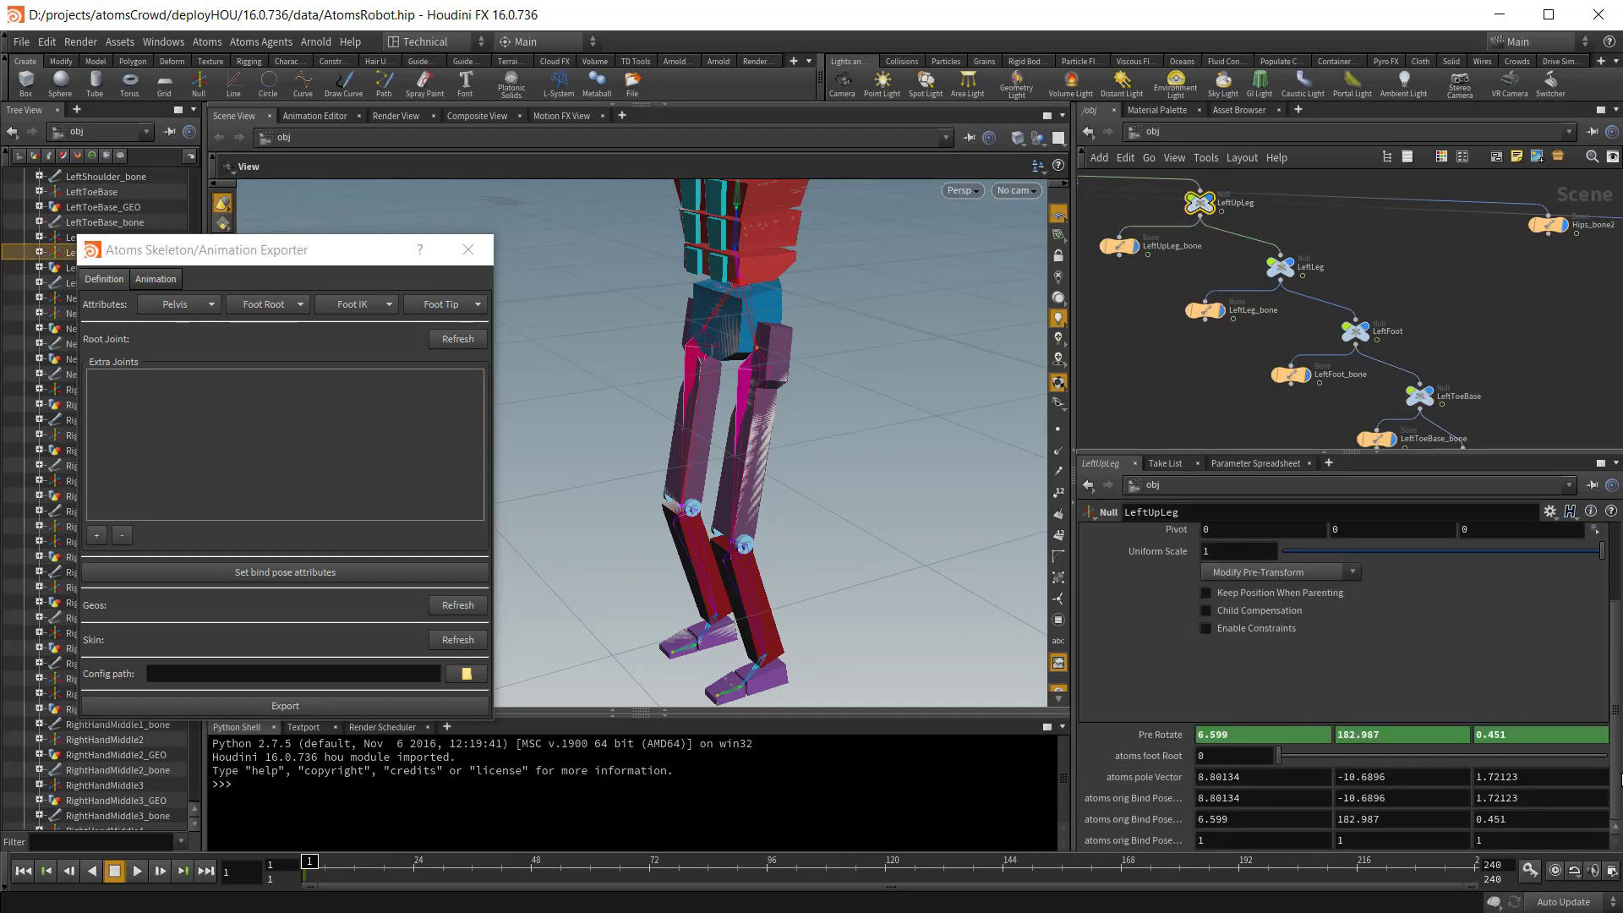
{"action": "left_click", "coordinate": [1281, 773]}
{"action": "left_click", "coordinate": [1558, 783]}
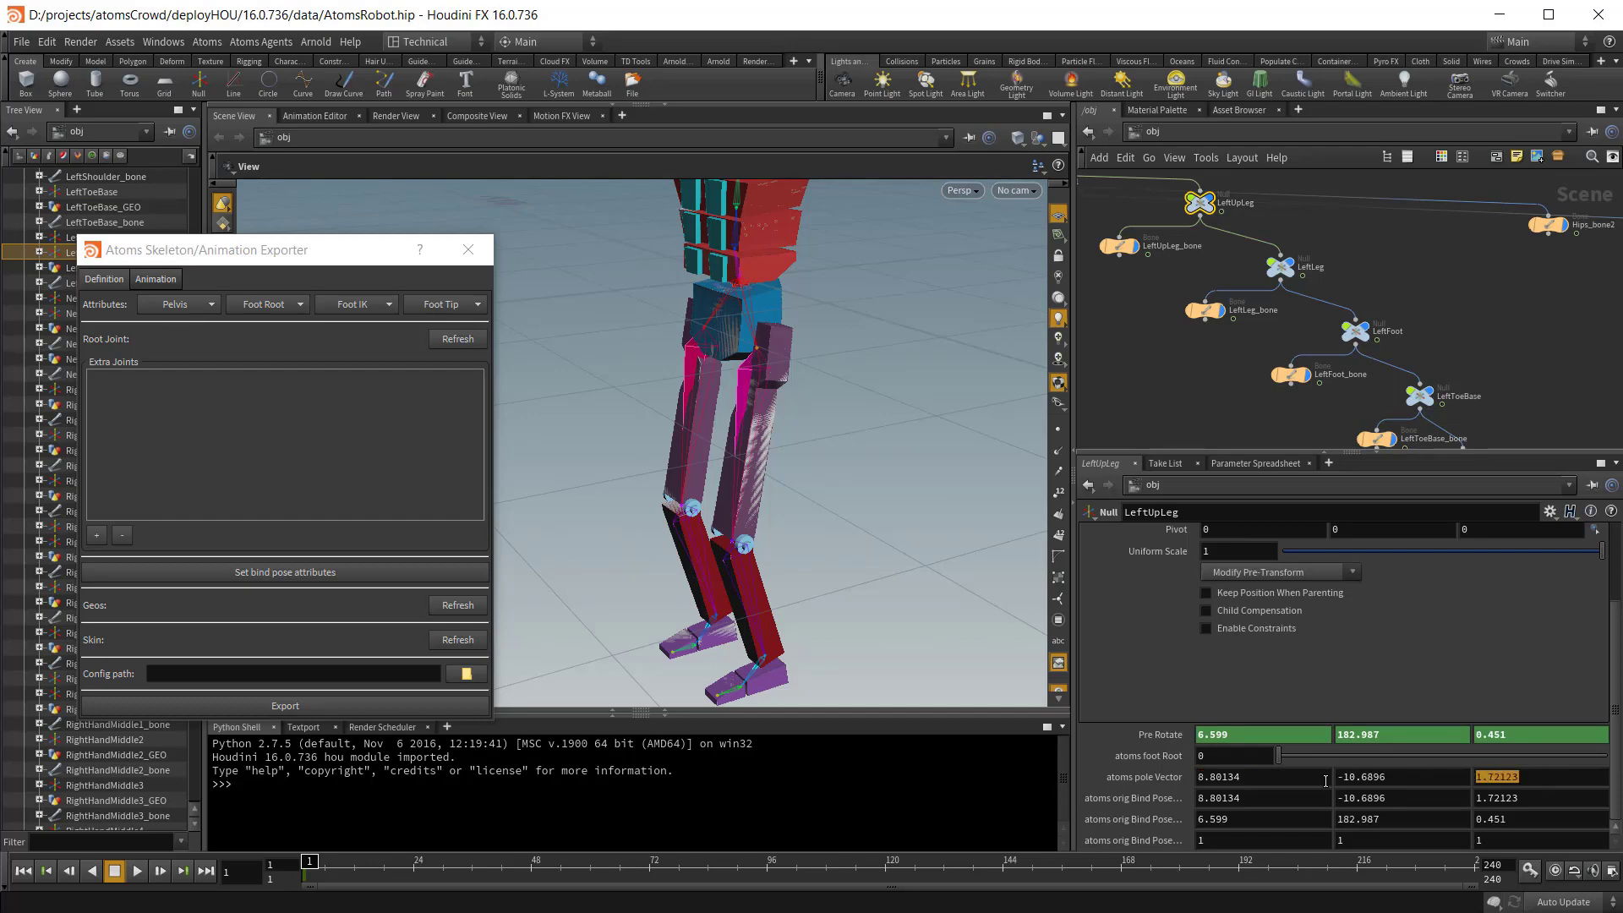
{"action": "left_click", "coordinate": [1412, 781]}
{"action": "left_click", "coordinate": [1273, 775]}
{"action": "left_click", "coordinate": [1151, 780]}
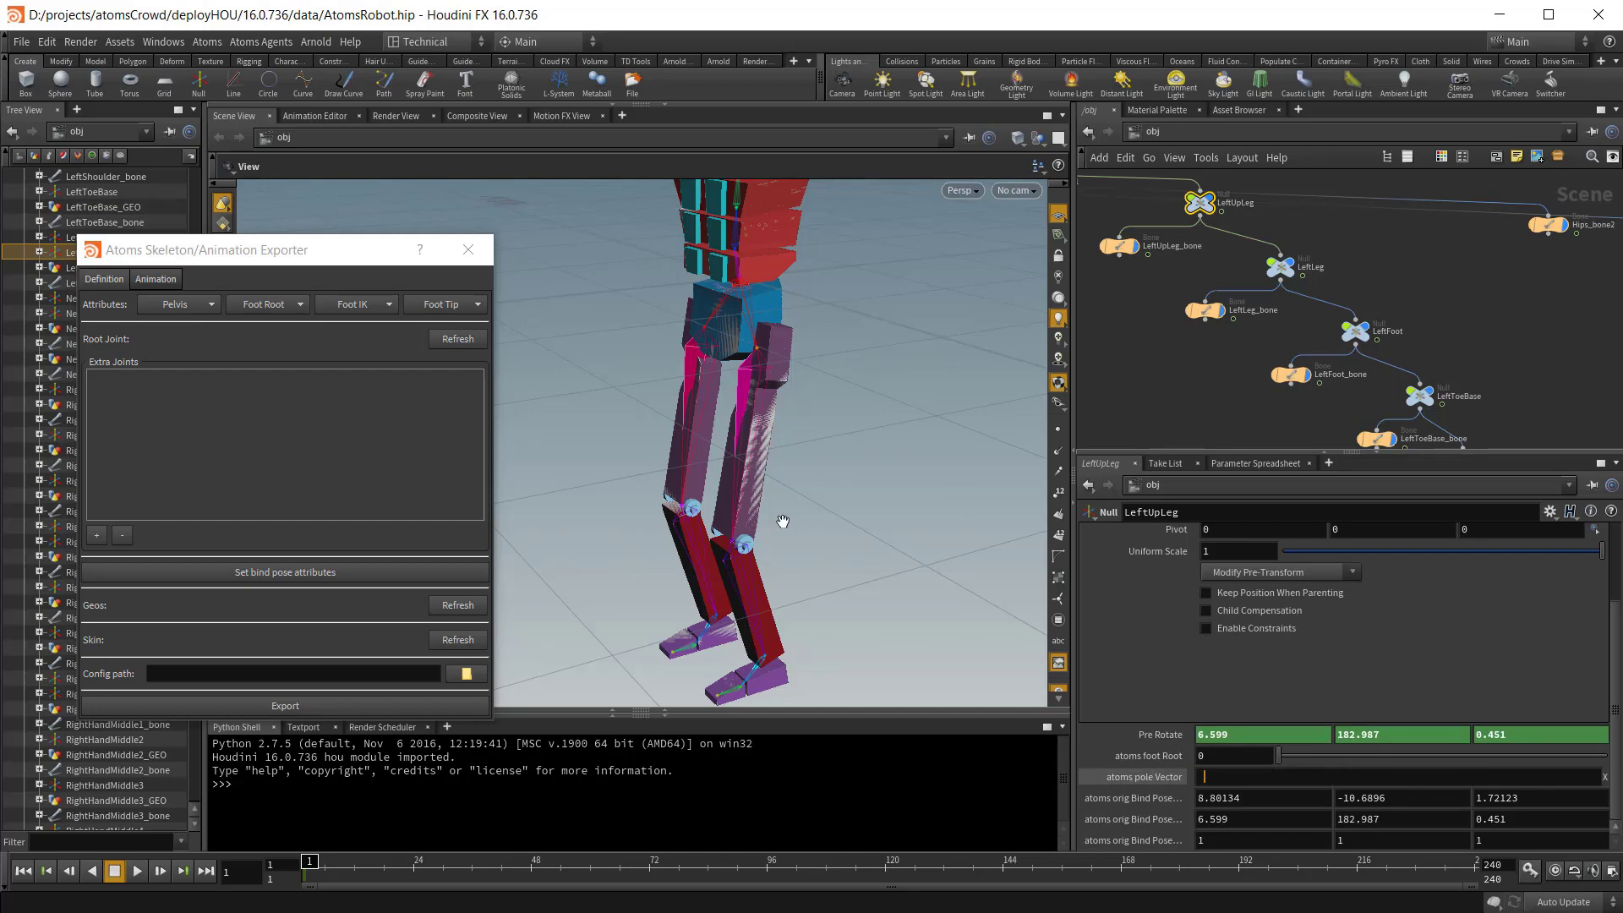
{"action": "left_click_drag", "start_coordinate": [783, 521], "coordinate": [719, 524]}
{"action": "key", "text": "ctrl+z"}
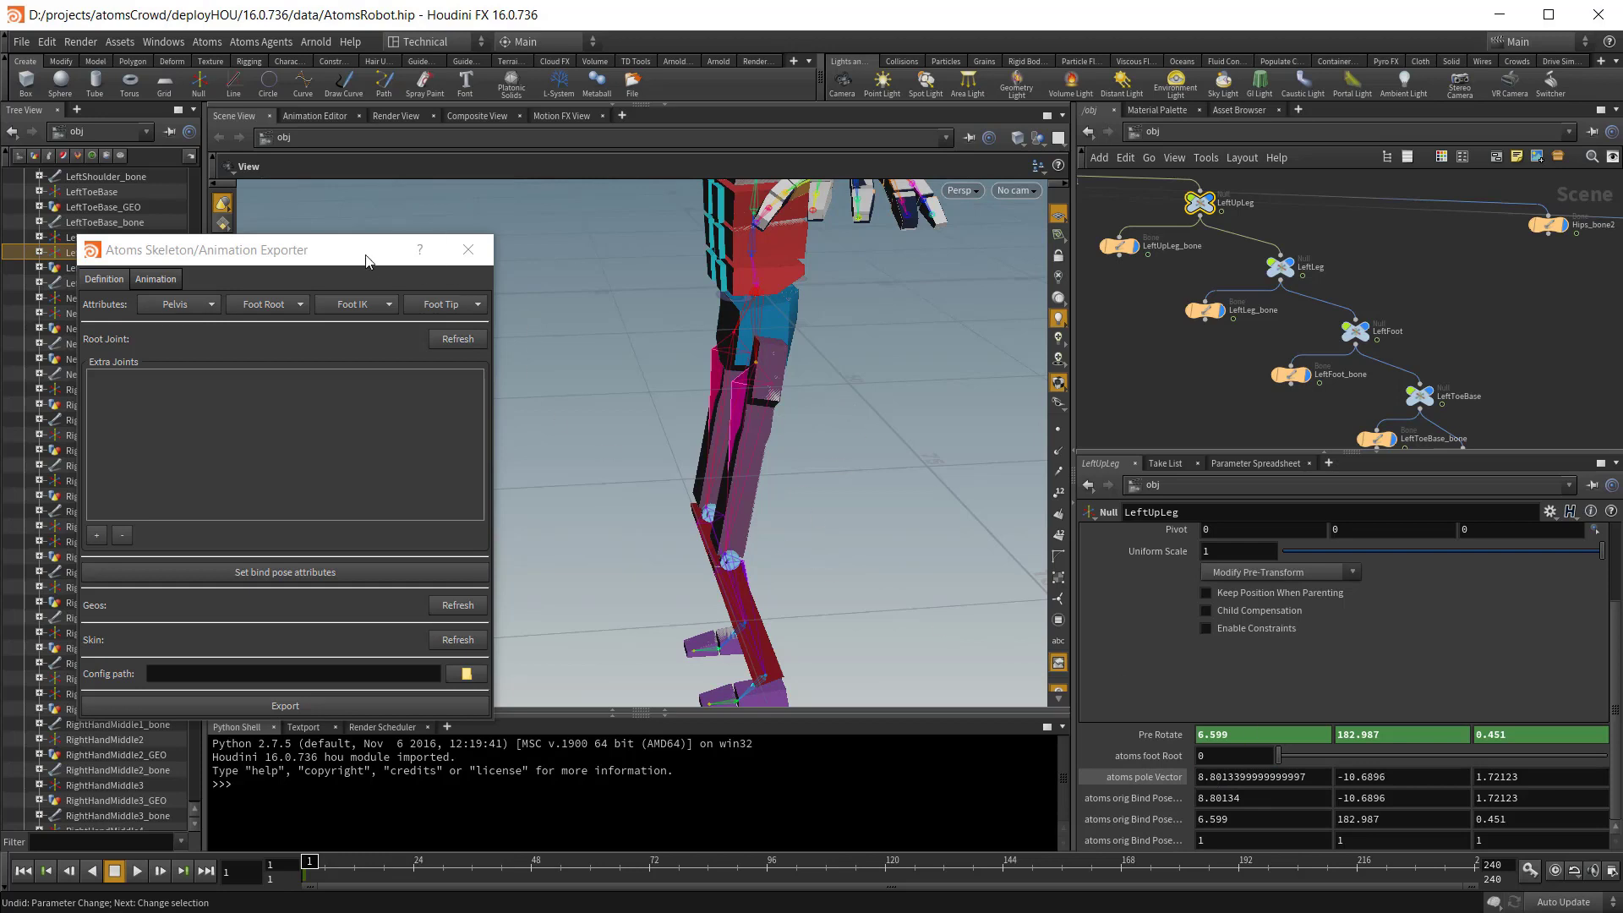
Set the Z component of LeftUpLeg's atoms pole vector to 5.
{"action": "left_click_drag", "start_coordinate": [366, 258], "coordinate": [444, 155]}
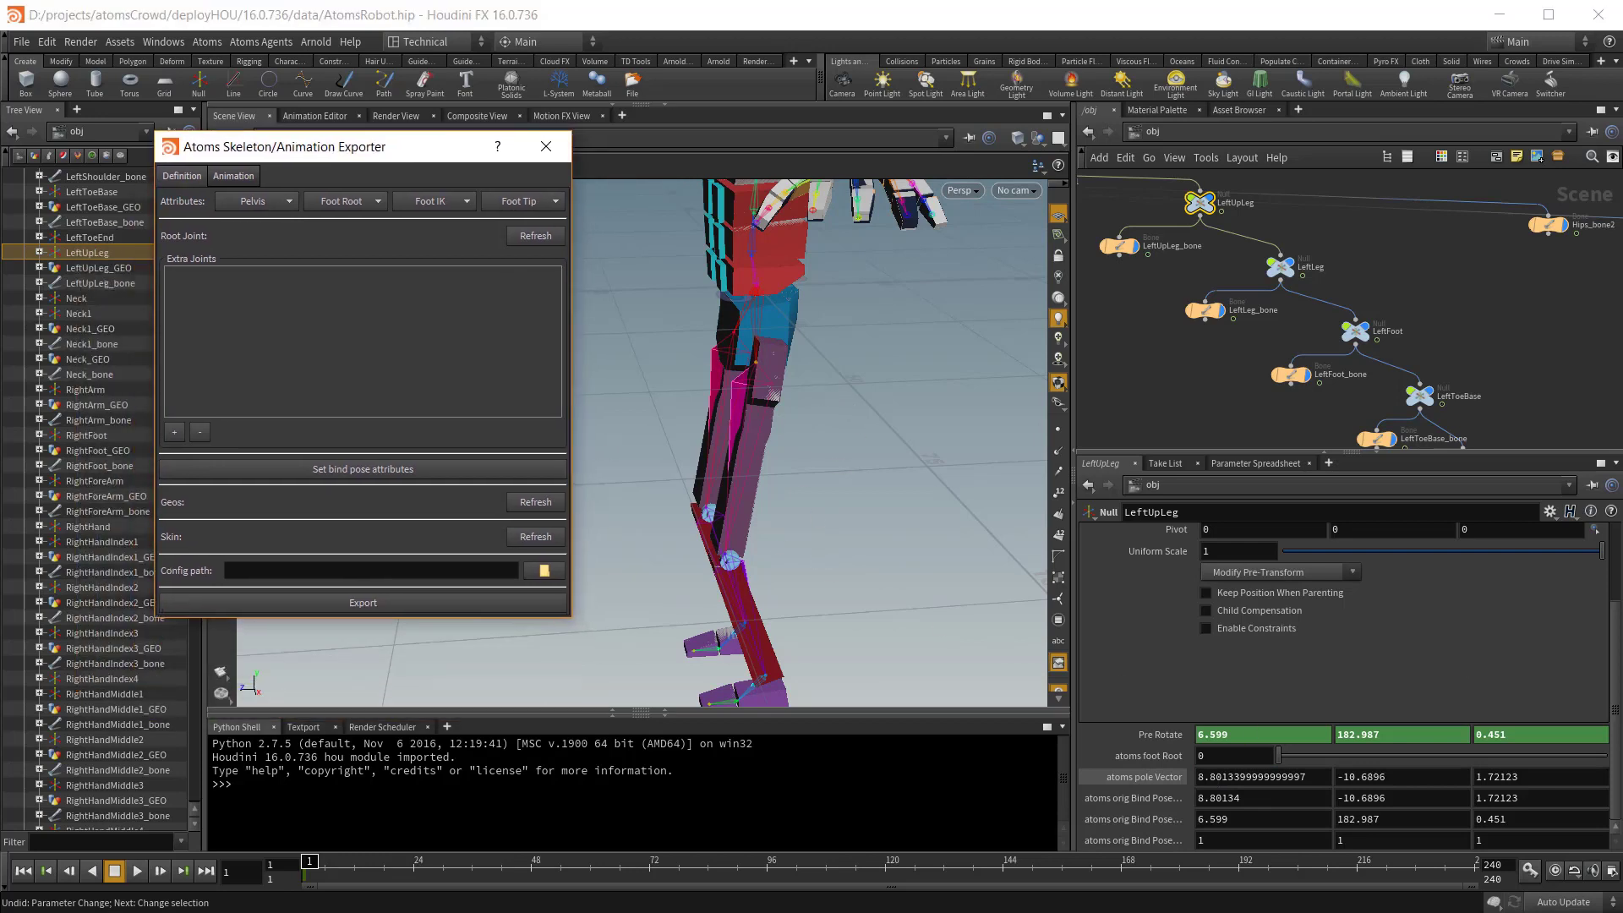
{"action": "left_click", "coordinate": [1520, 785]}
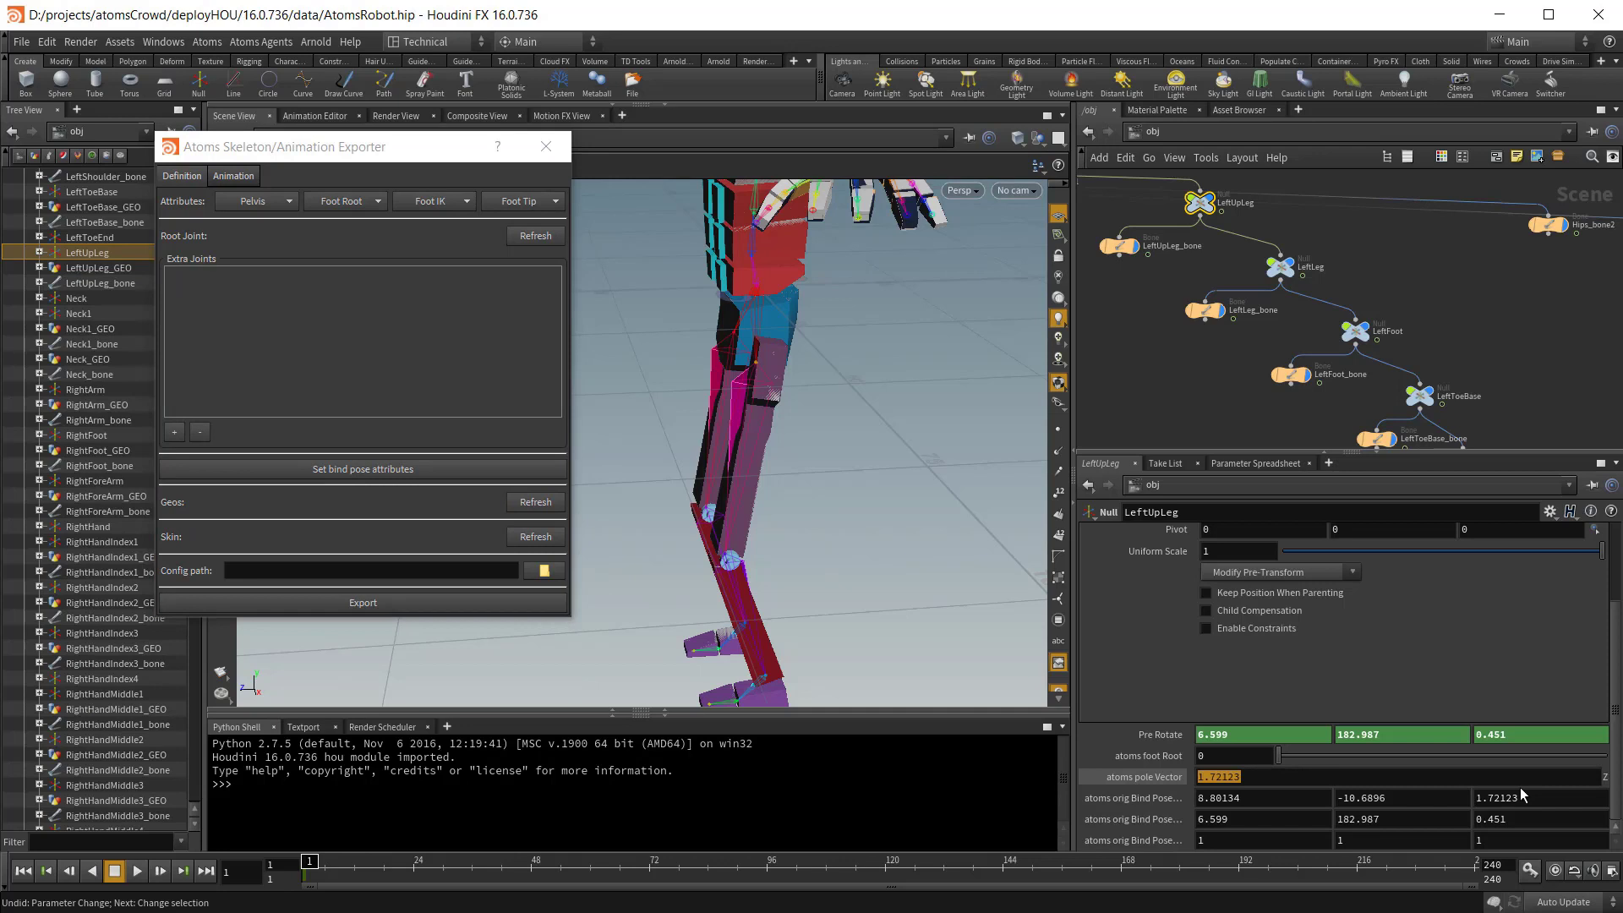
{"action": "type", "text": "5"}
{"action": "key", "text": "Return"}
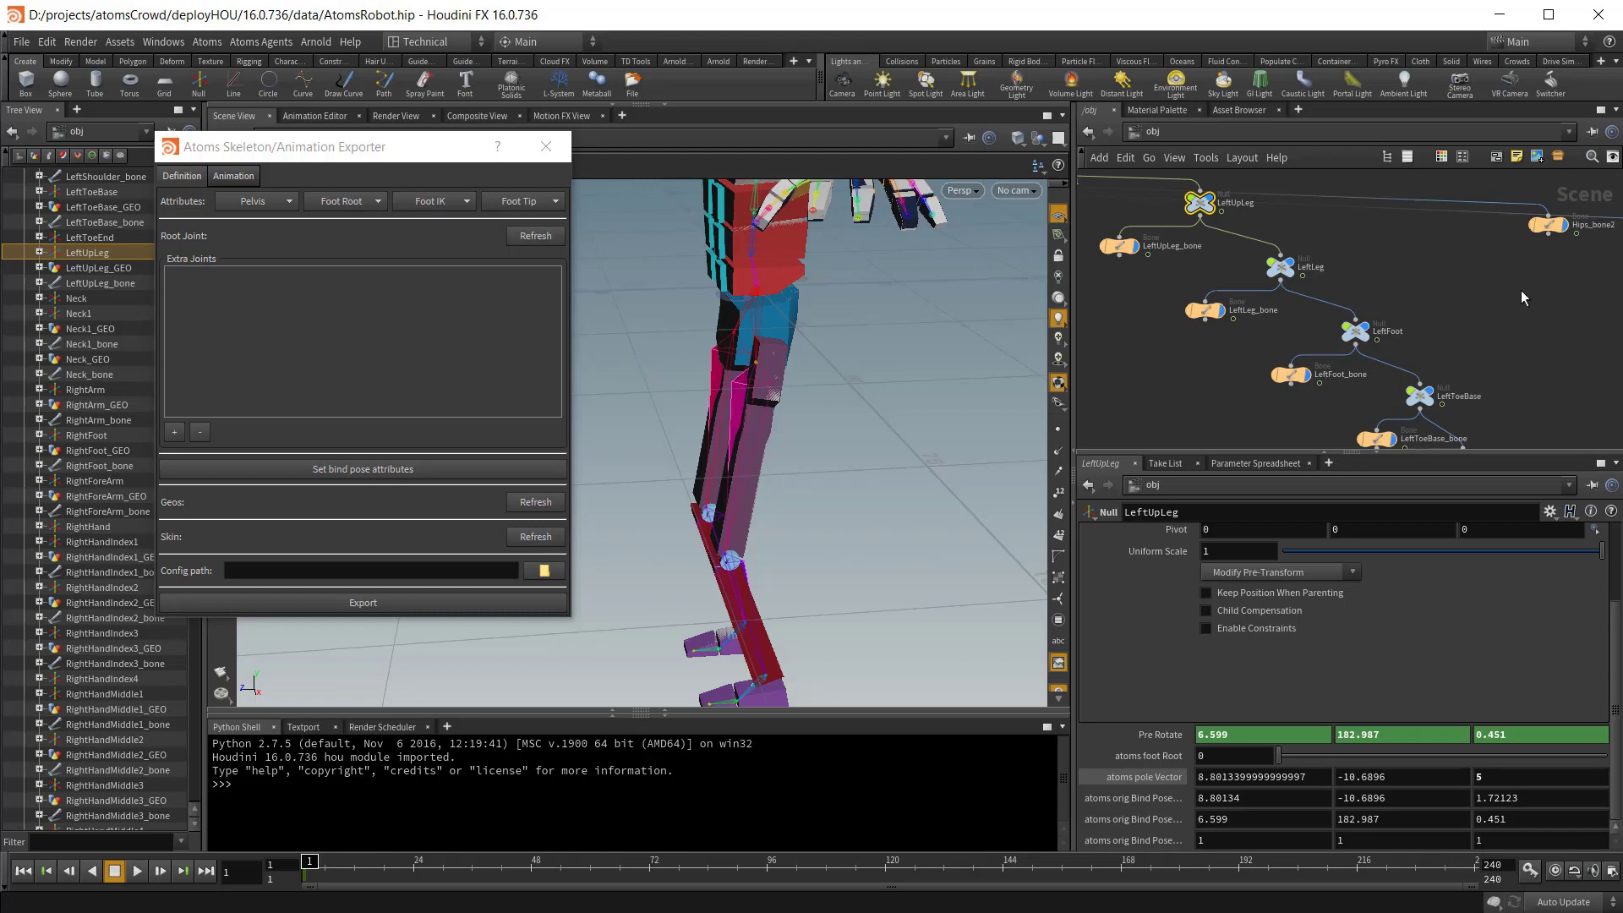
Set the Z component of RightUpLeg's atoms pole vector to 5.
{"action": "middle_click_drag", "start_coordinate": [1520, 291], "coordinate": [1379, 308]}
{"action": "left_click", "coordinate": [1467, 297]}
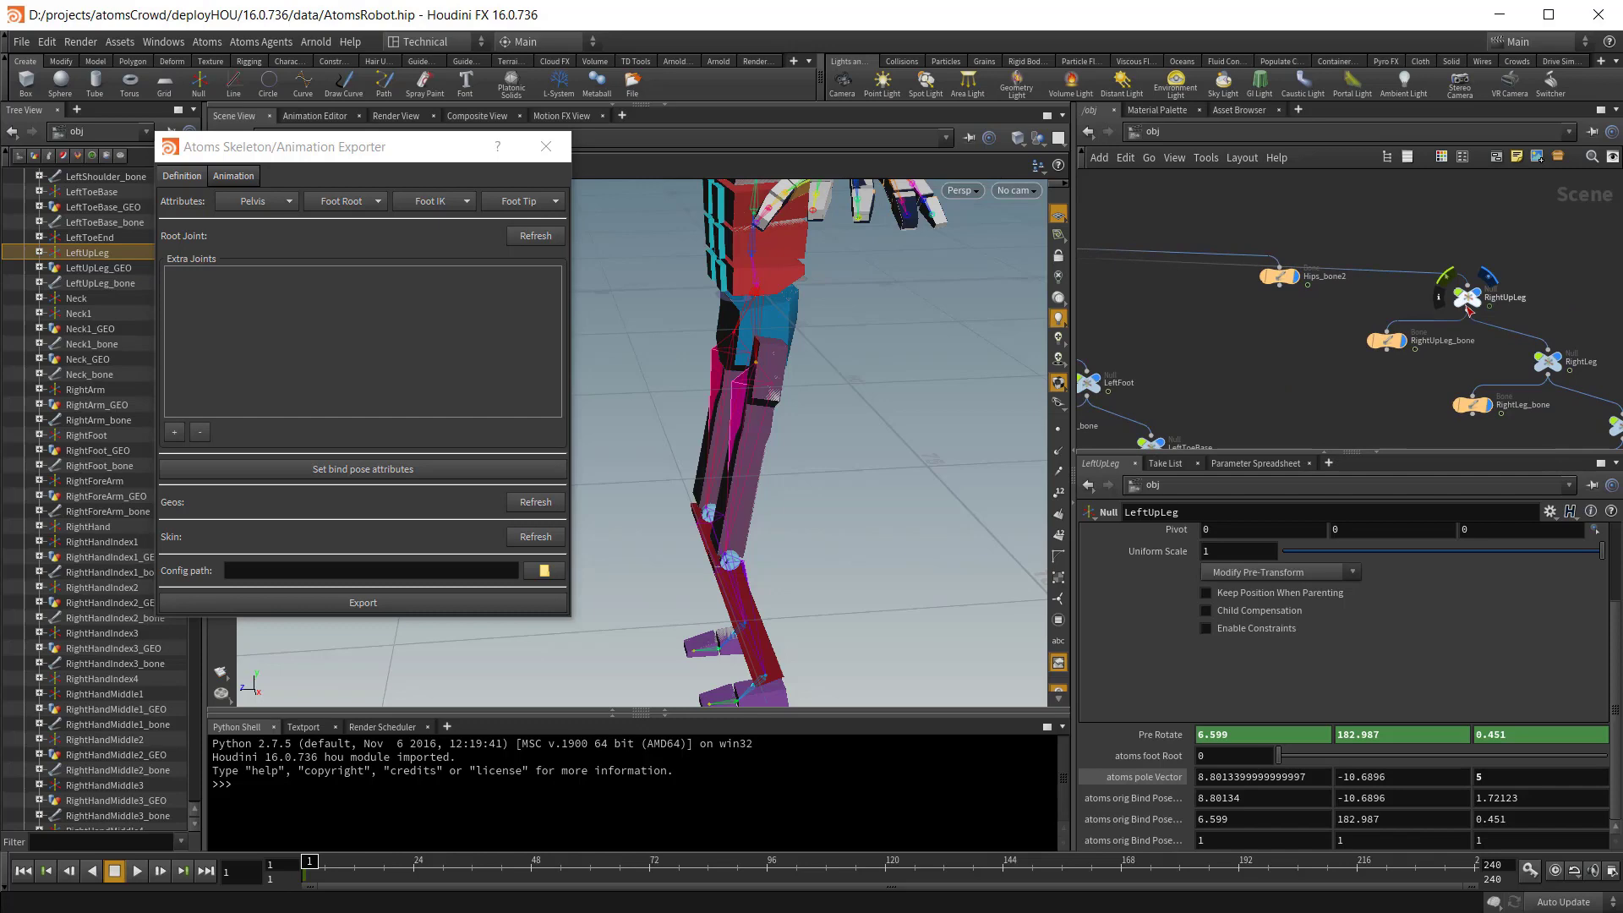
{"action": "scroll", "coordinate": [1510, 680], "scroll_direction": "down", "scroll_amount": 3}
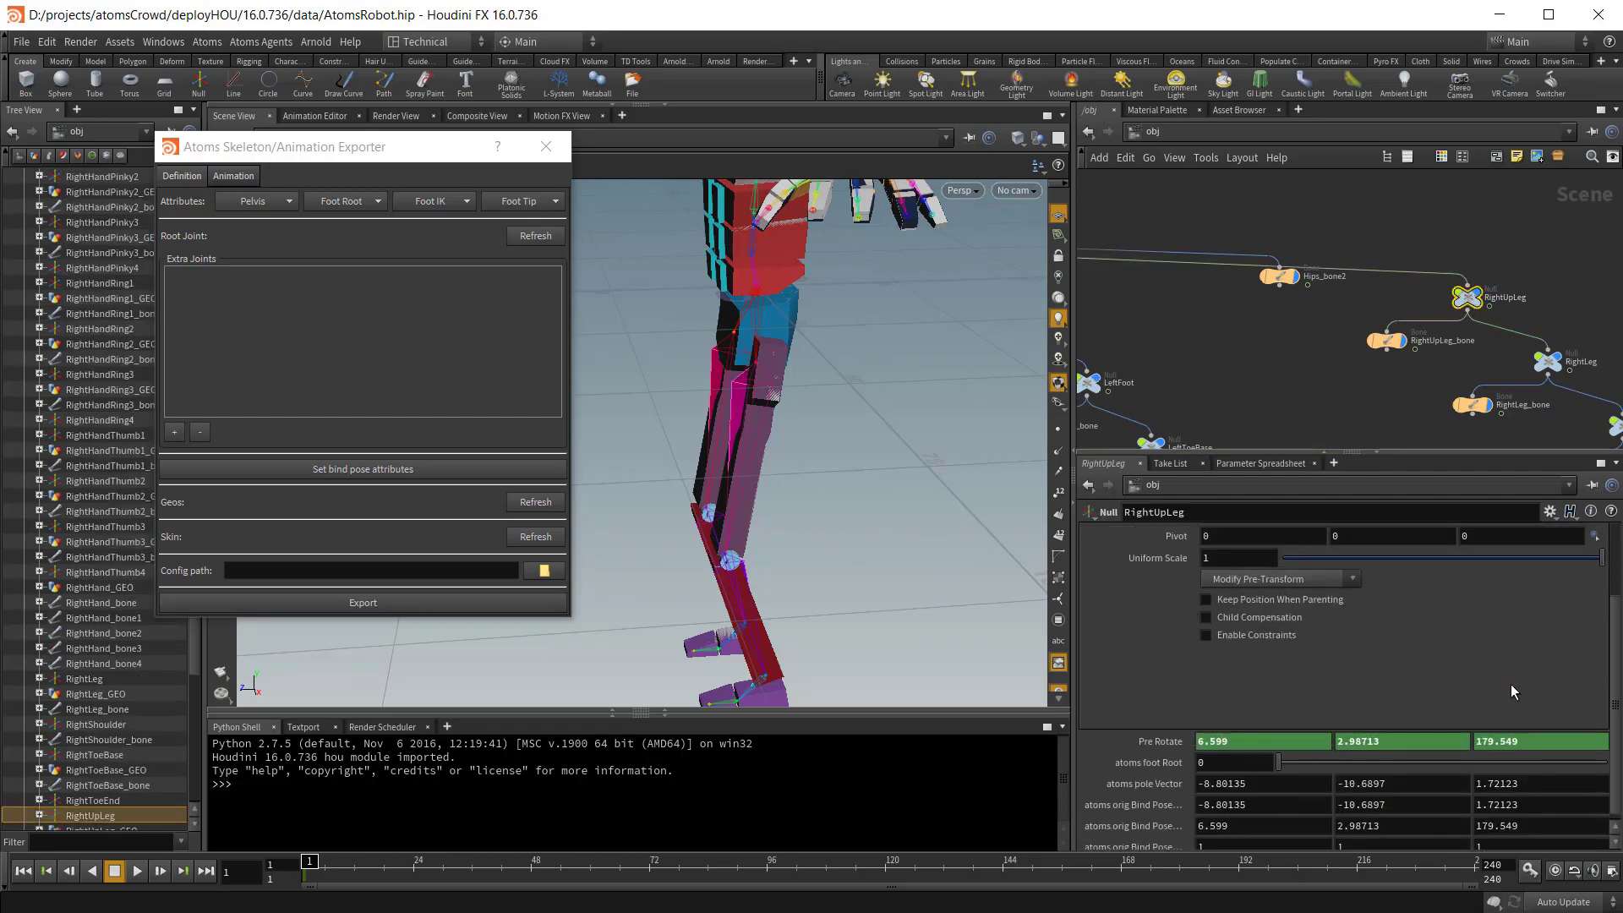
{"action": "left_click", "coordinate": [1521, 790]}
{"action": "type", "text": "5"}
{"action": "key", "text": "Return"}
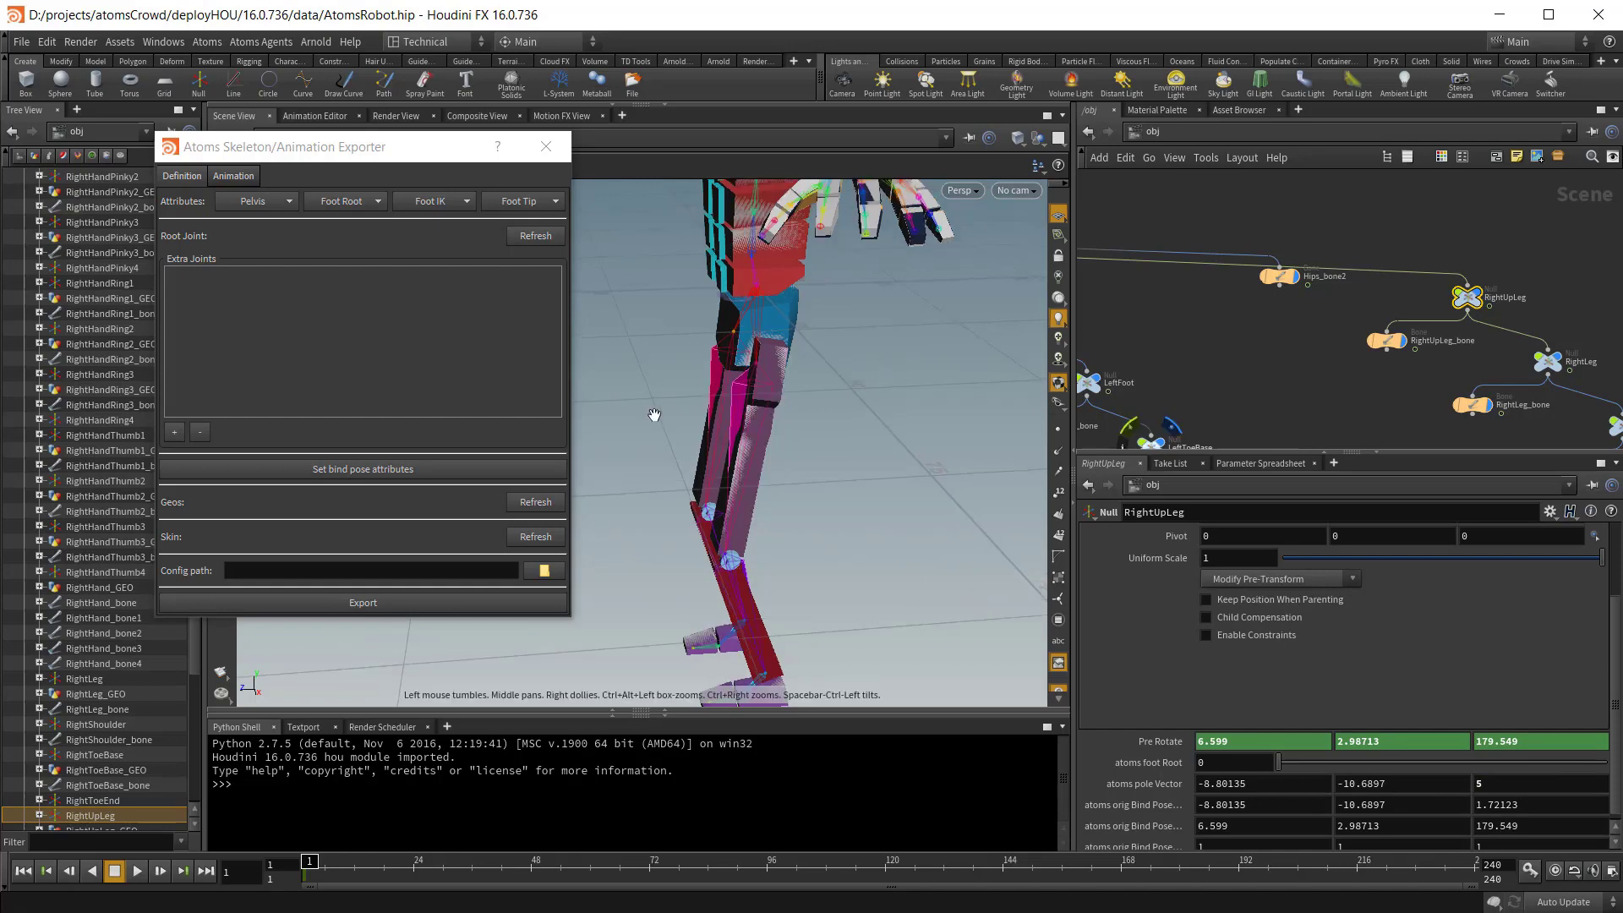
Select the Hips null and assign it as the exporter's root joint.
{"action": "left_click_drag", "start_coordinate": [312, 161], "coordinate": [398, 283]}
{"action": "left_click_drag", "start_coordinate": [197, 658], "coordinate": [199, 273]}
{"action": "left_click", "coordinate": [76, 313]}
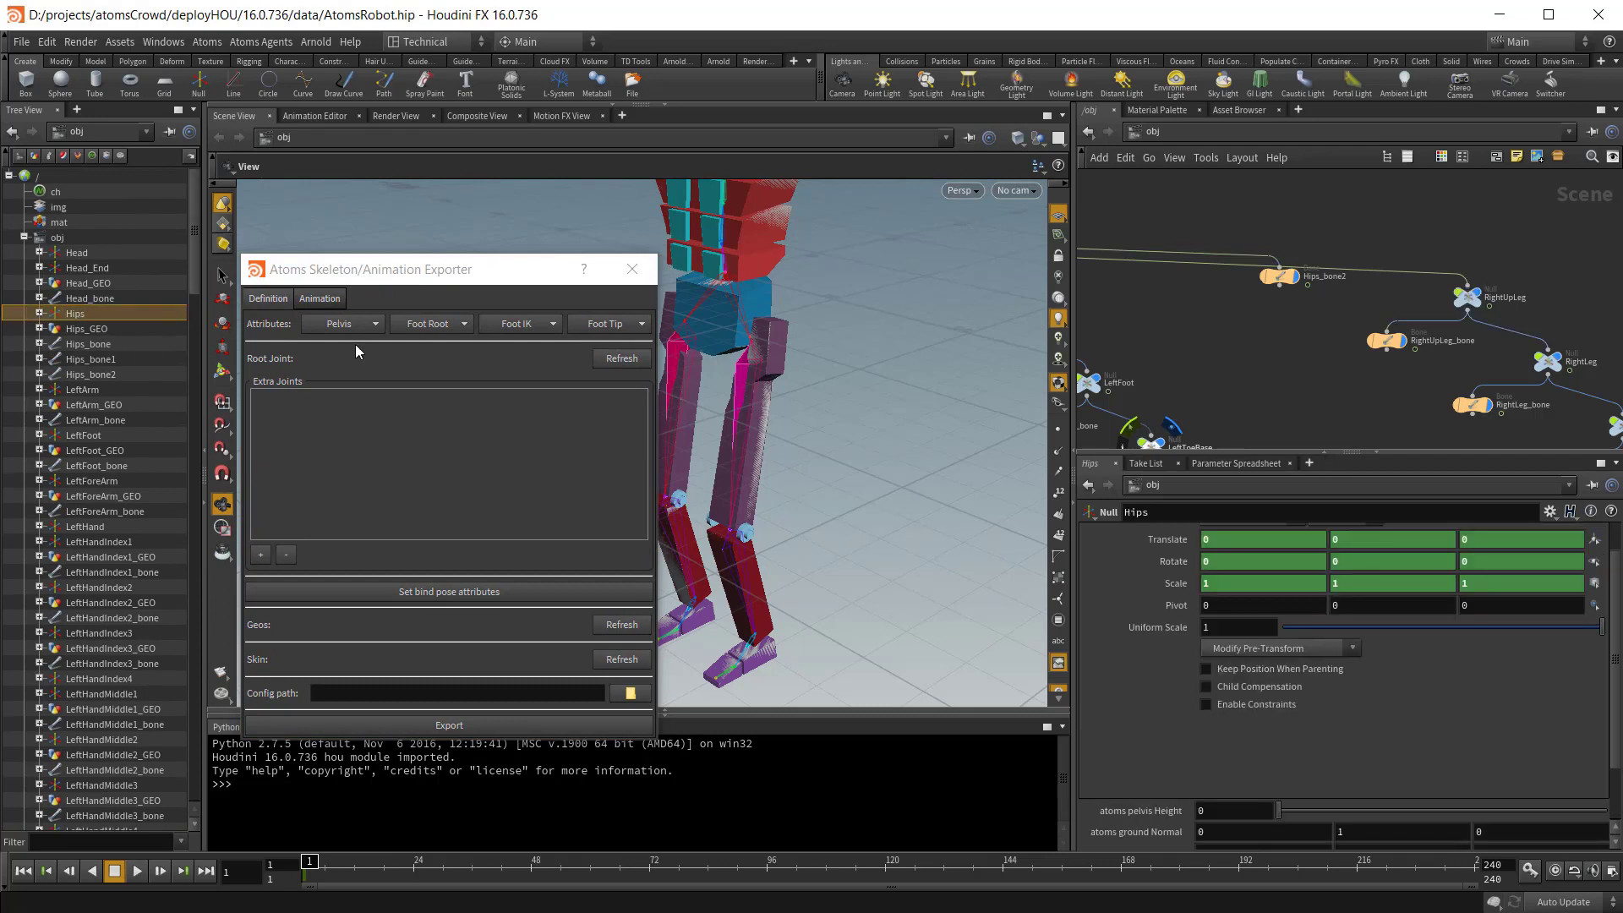
{"action": "left_click", "coordinate": [624, 360]}
{"action": "left_click", "coordinate": [624, 360]}
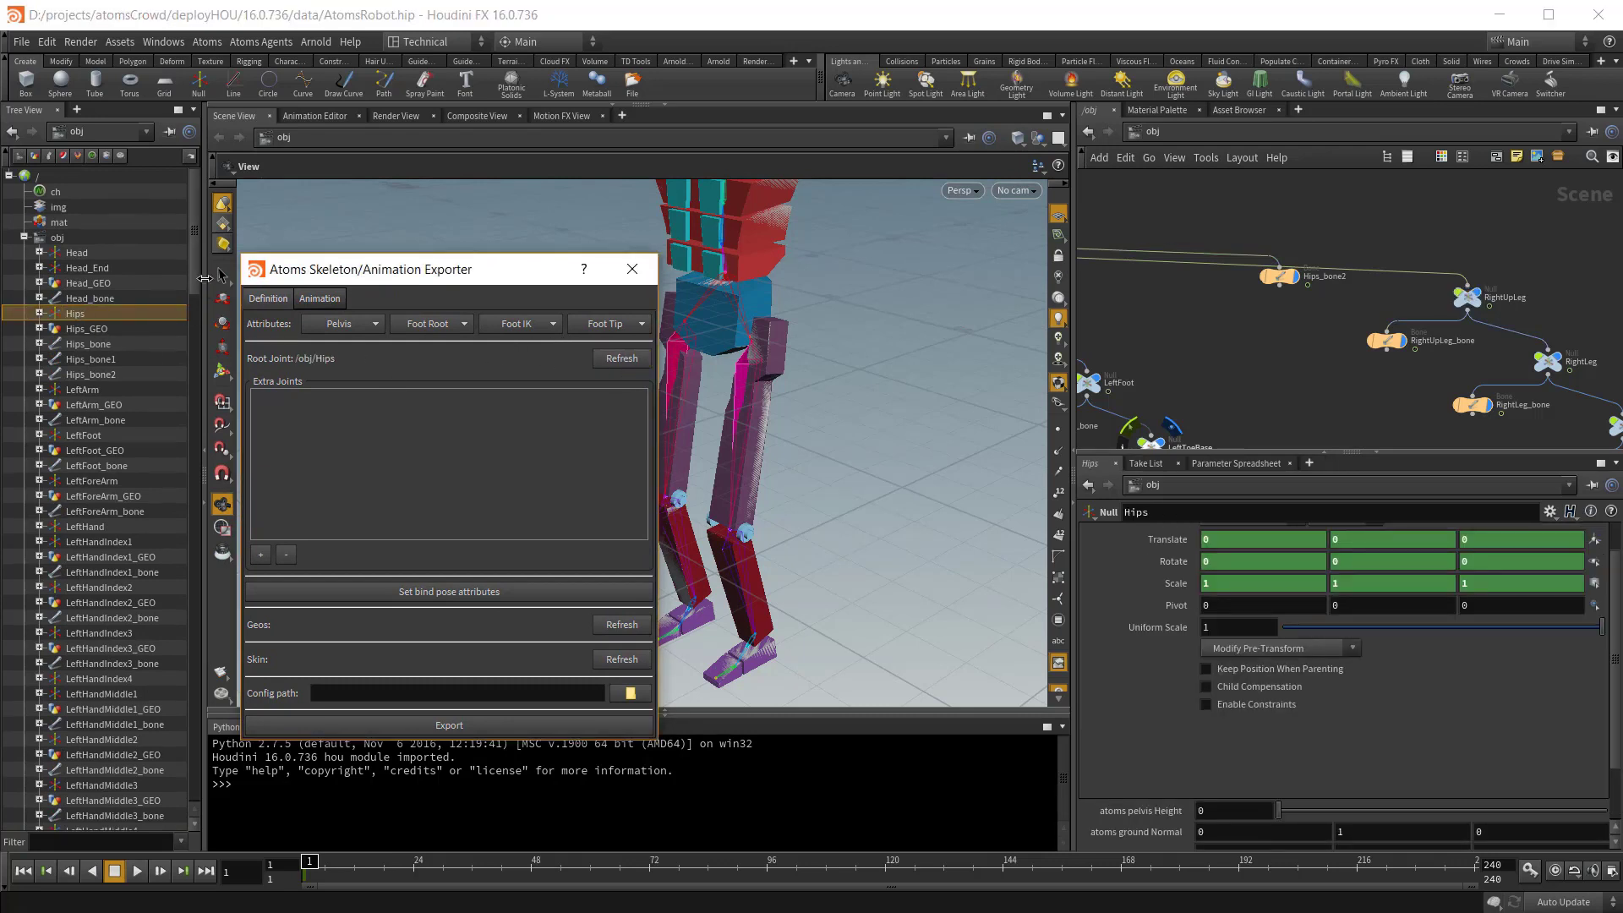
Set the bind pose attributes for the skeleton from the exporter and check them on the RightLeg null.
{"action": "left_click_drag", "start_coordinate": [395, 270], "coordinate": [417, 259]}
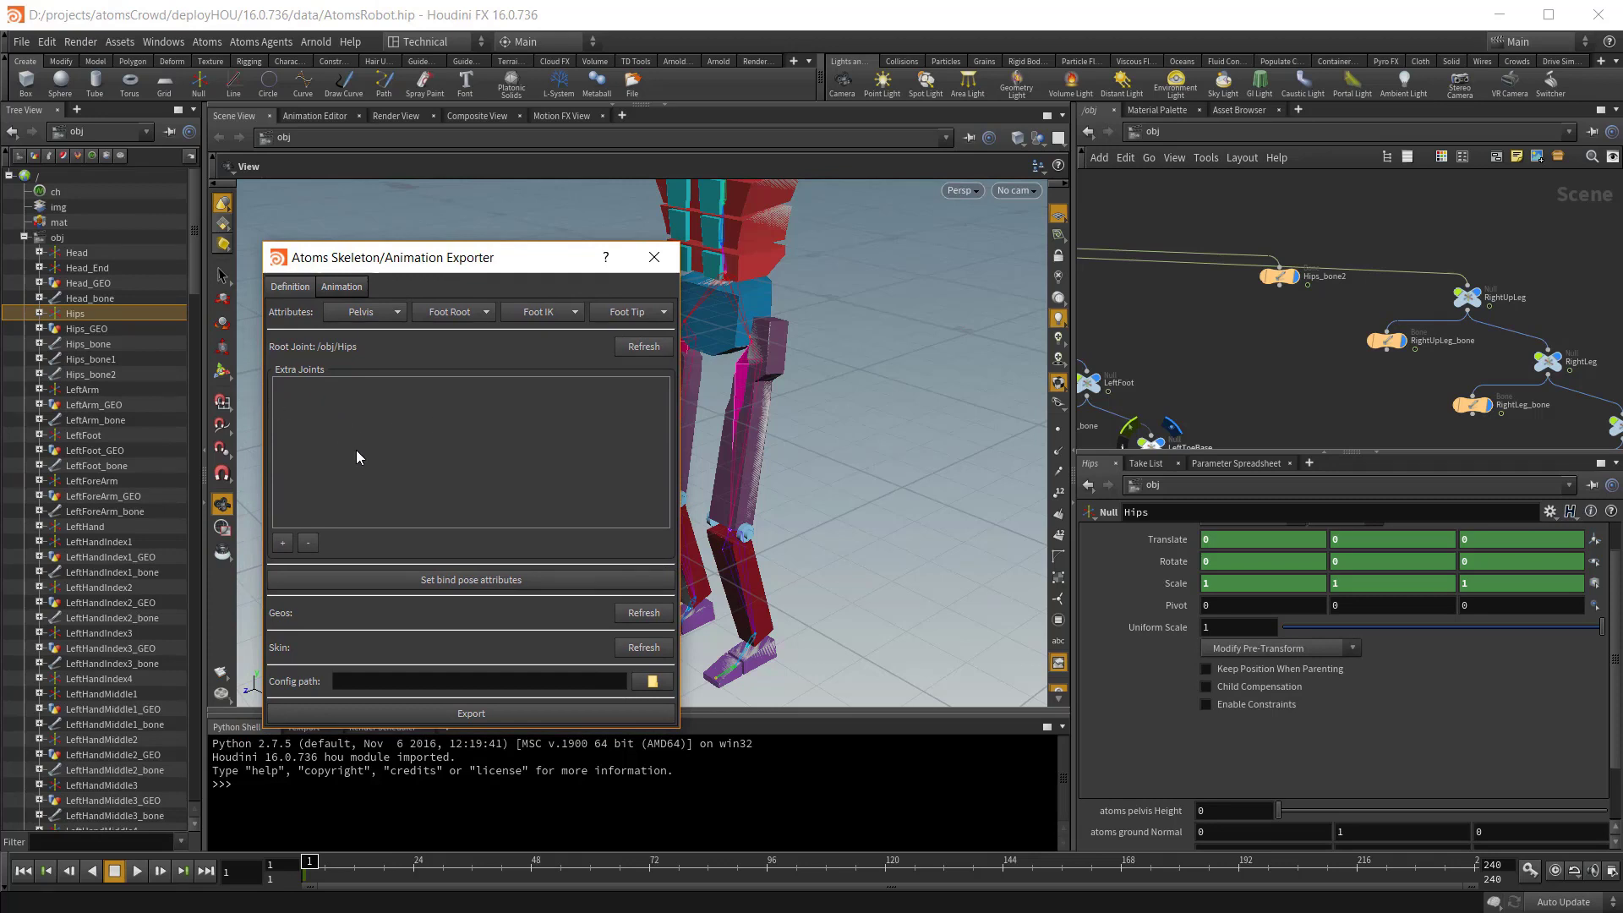
{"action": "left_click_drag", "start_coordinate": [476, 267], "coordinate": [281, 300]}
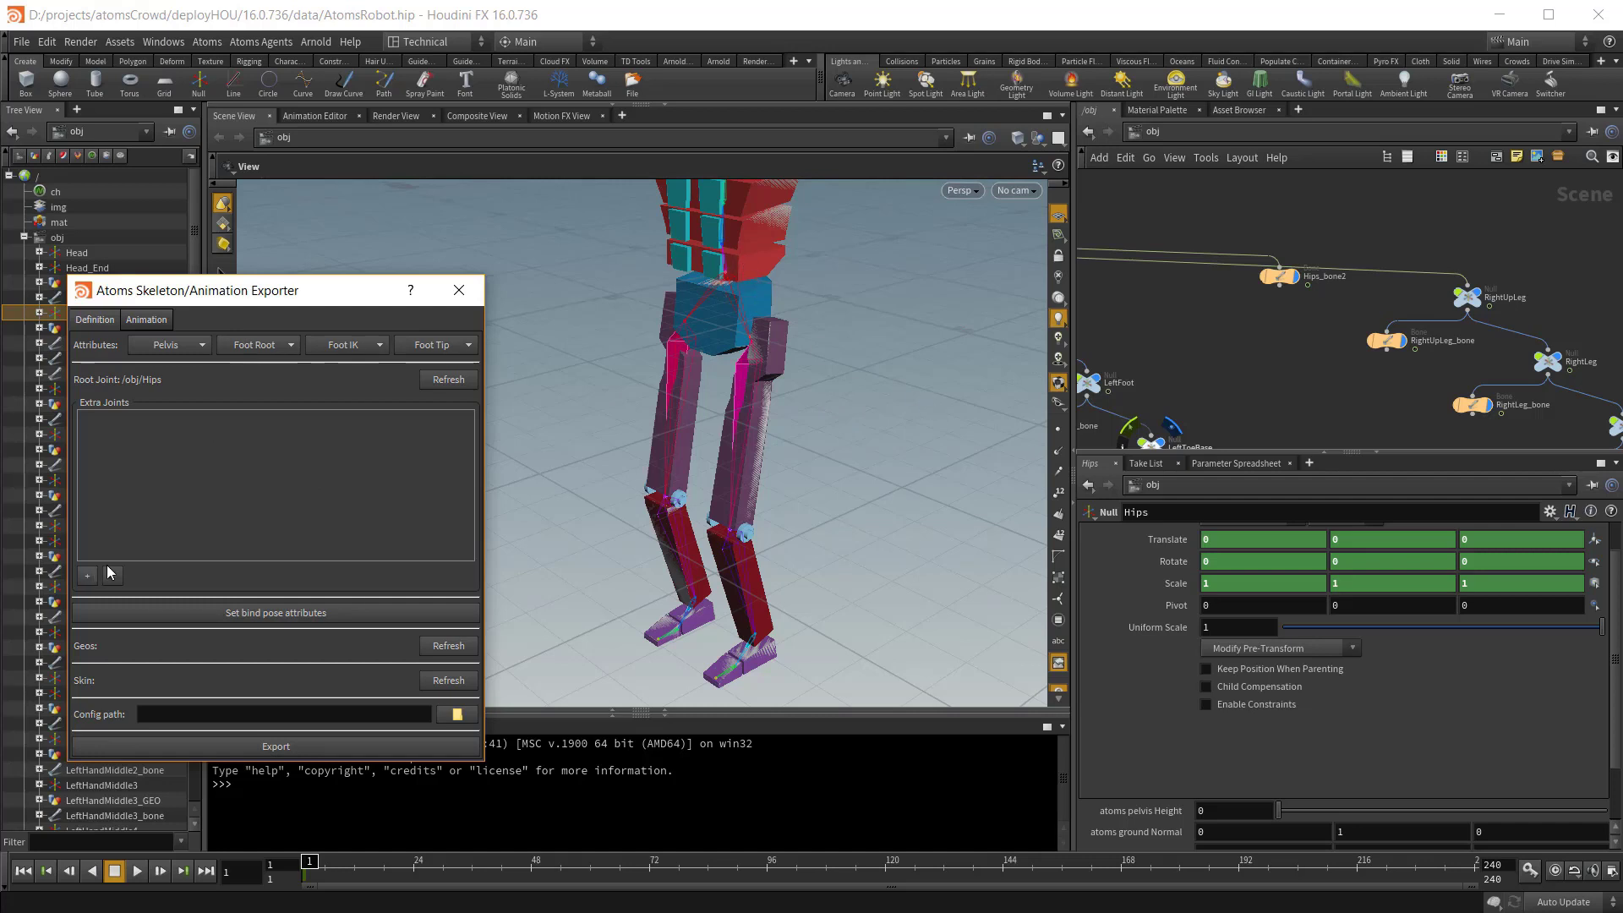
{"action": "left_click_drag", "start_coordinate": [239, 301], "coordinate": [425, 236]}
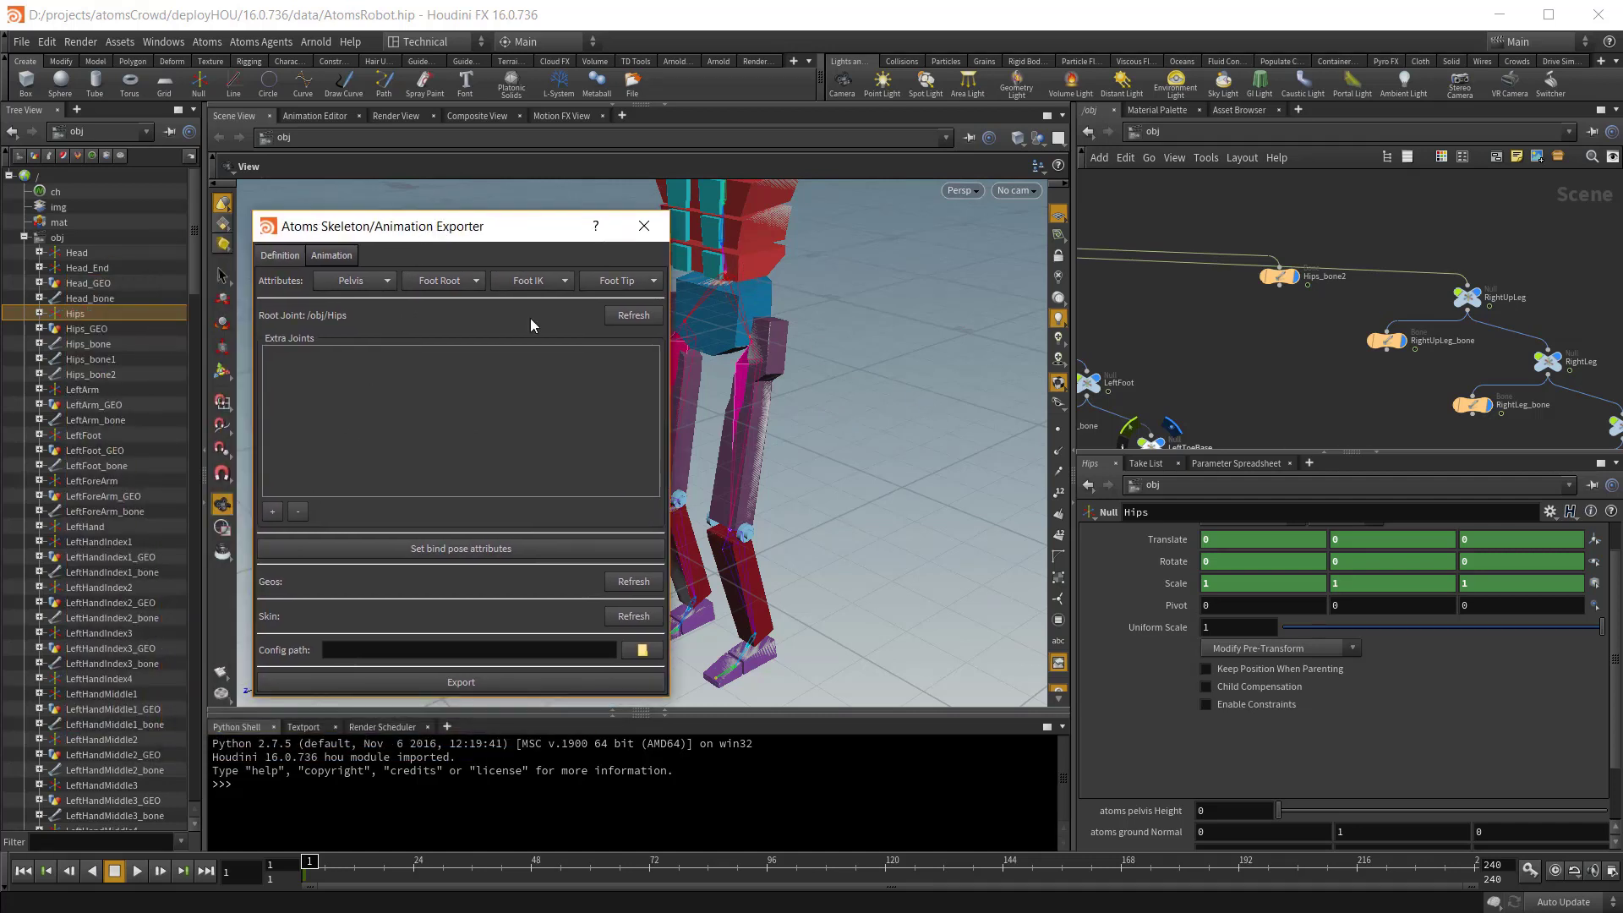
{"action": "left_click", "coordinate": [413, 553]}
{"action": "left_click", "coordinate": [1540, 364]}
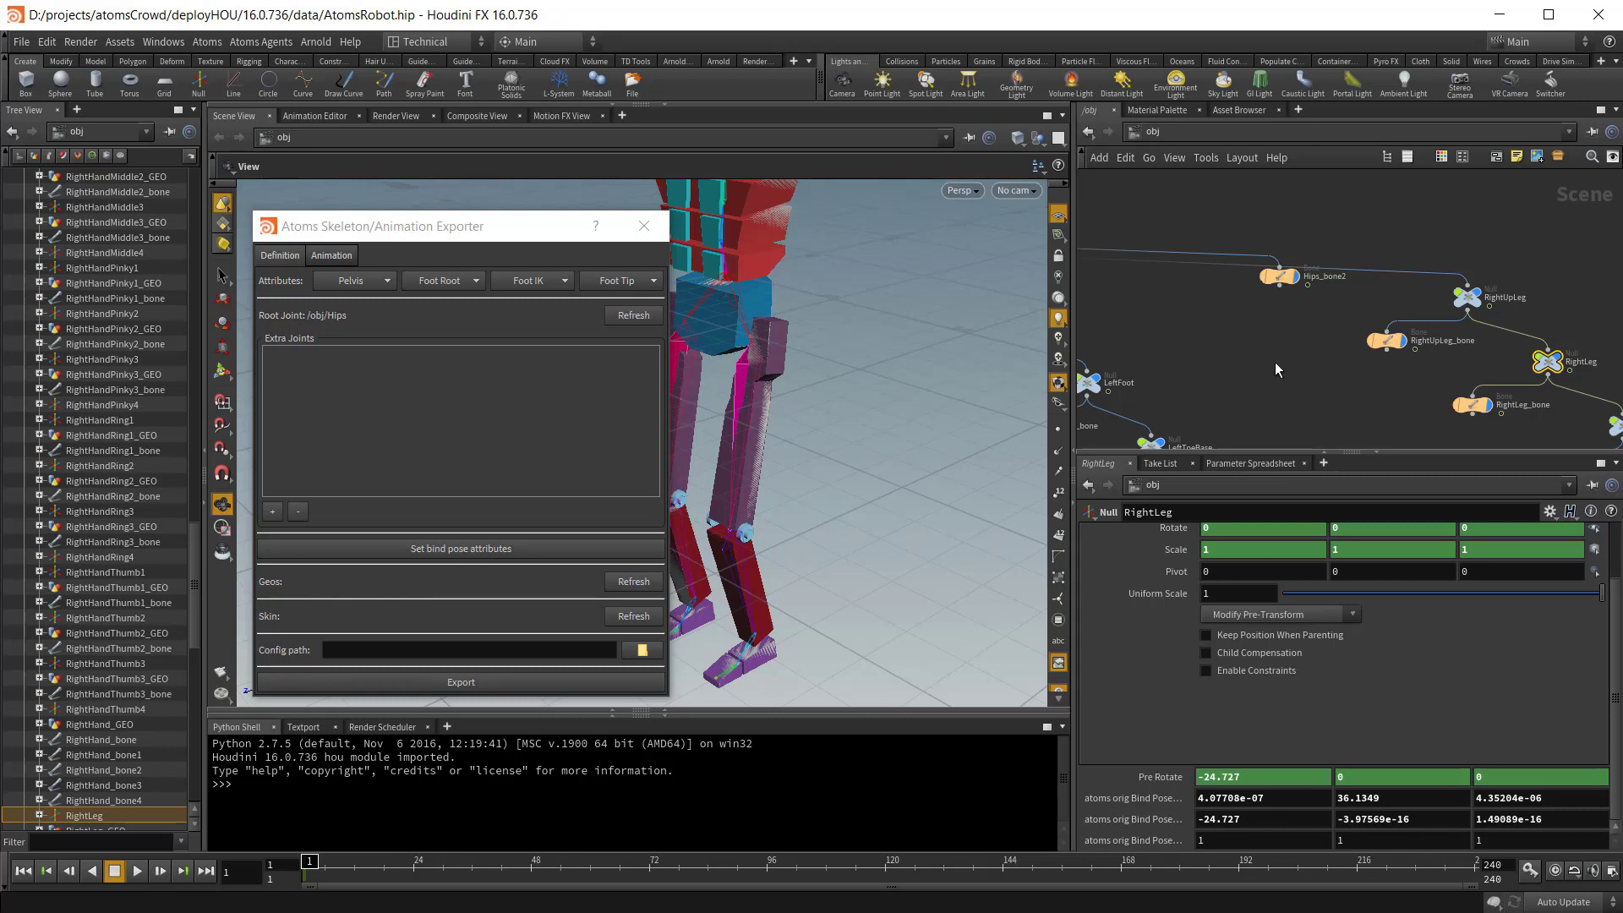
Select the RobotGeo null in the scene network and assign it as the exporter's Geos.
{"action": "scroll", "coordinate": [1328, 414], "scroll_direction": "down", "scroll_amount": 8}
{"action": "middle_click_drag", "start_coordinate": [1328, 415], "coordinate": [1099, 444]}
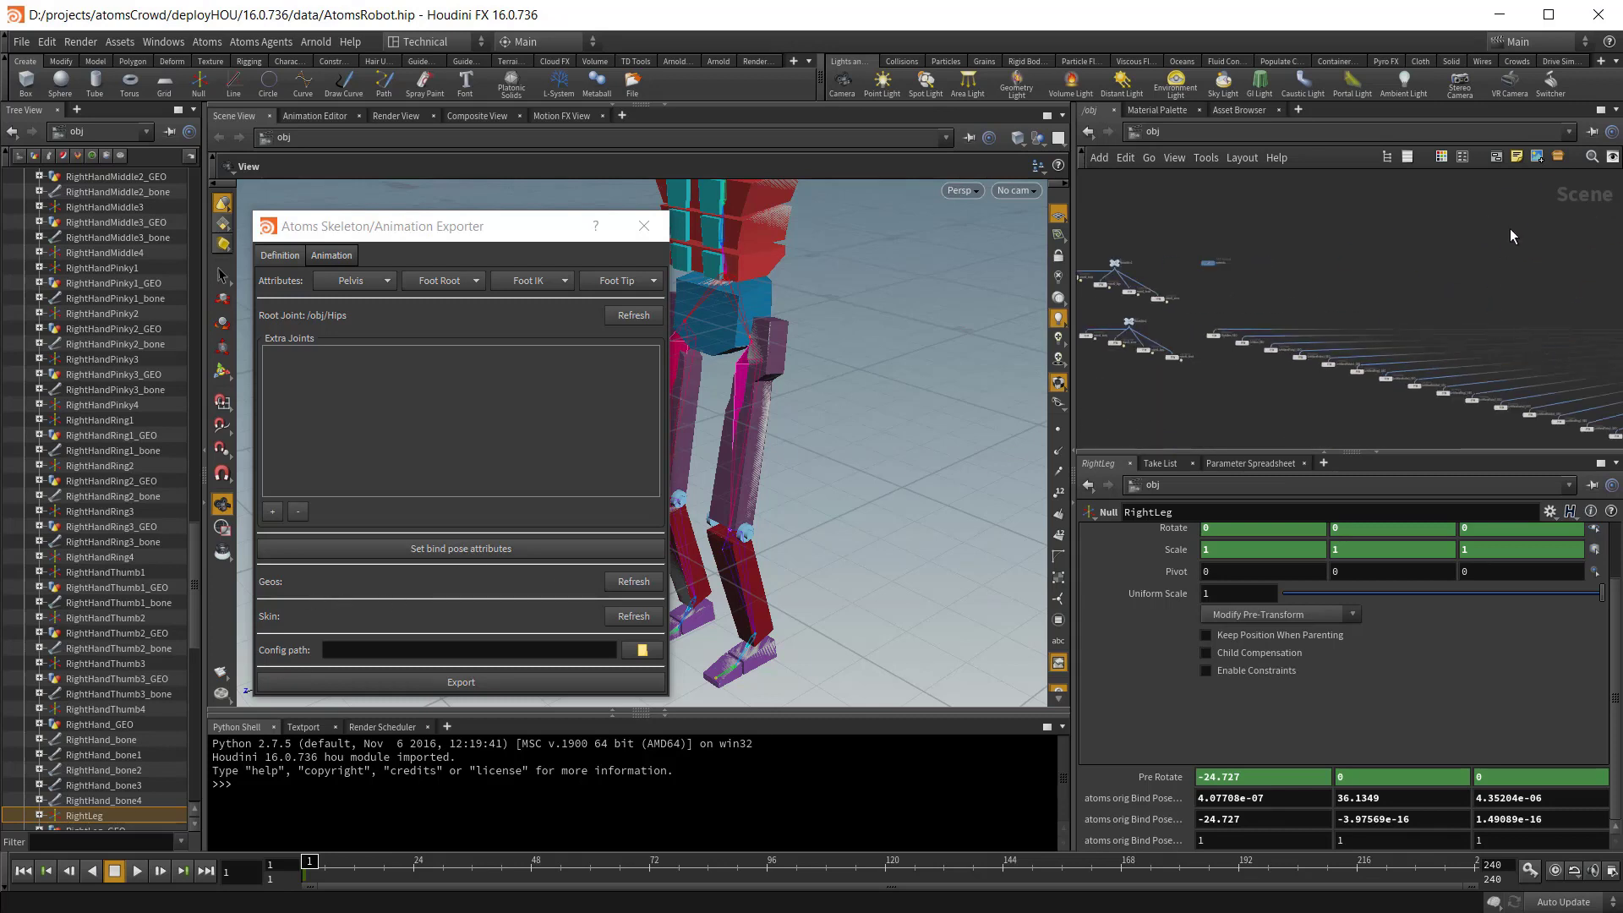
{"action": "middle_click_drag", "start_coordinate": [1510, 228], "coordinate": [1169, 257]}
{"action": "middle_click_drag", "start_coordinate": [1386, 245], "coordinate": [1065, 272]}
{"action": "scroll", "coordinate": [1310, 307], "scroll_direction": "up", "scroll_amount": 6}
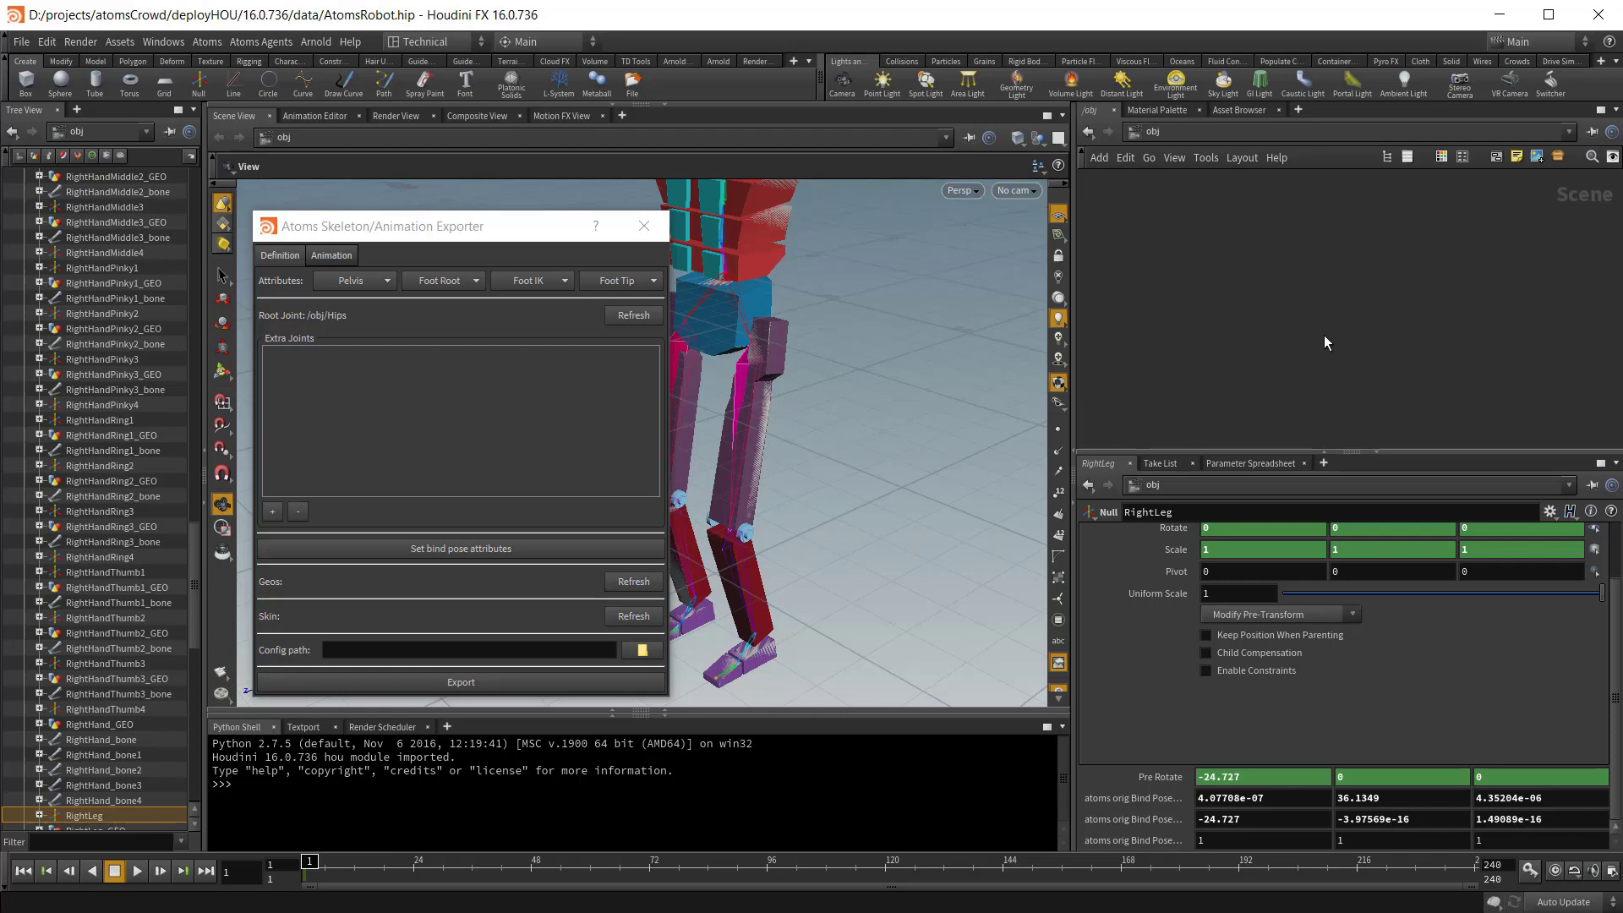
{"action": "middle_click_drag", "start_coordinate": [1329, 397], "coordinate": [1231, 211]}
{"action": "scroll", "coordinate": [1326, 237], "scroll_direction": "up", "scroll_amount": 1}
{"action": "scroll", "coordinate": [1325, 244], "scroll_direction": "up", "scroll_amount": 3}
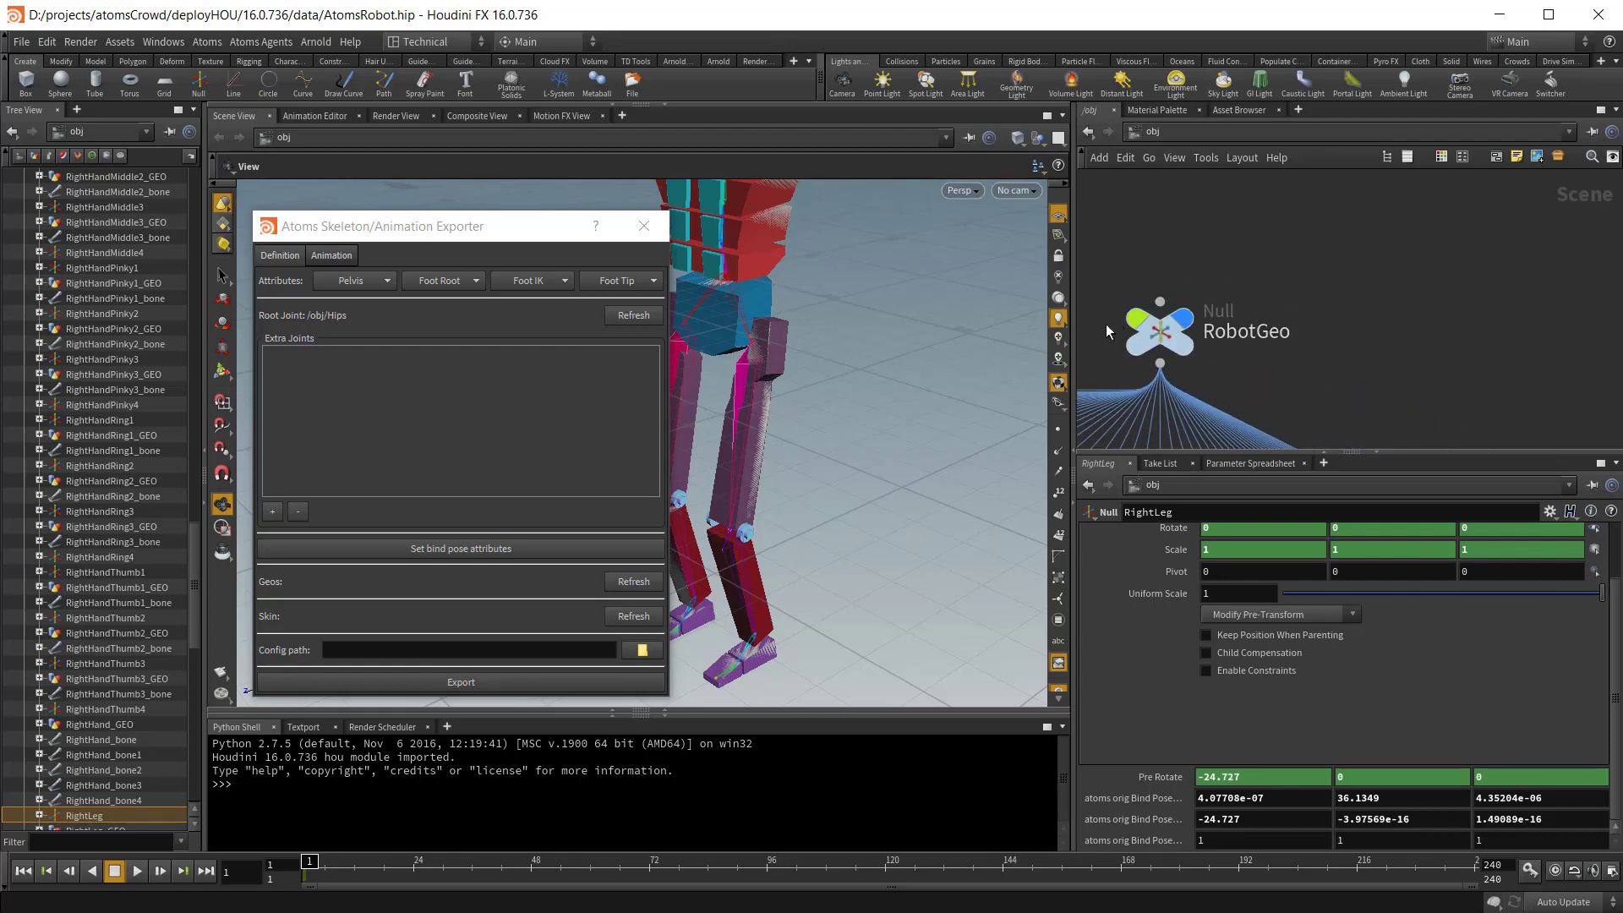
{"action": "left_click", "coordinate": [1159, 330]}
{"action": "scroll", "coordinate": [1335, 357], "scroll_direction": "down", "scroll_amount": 7}
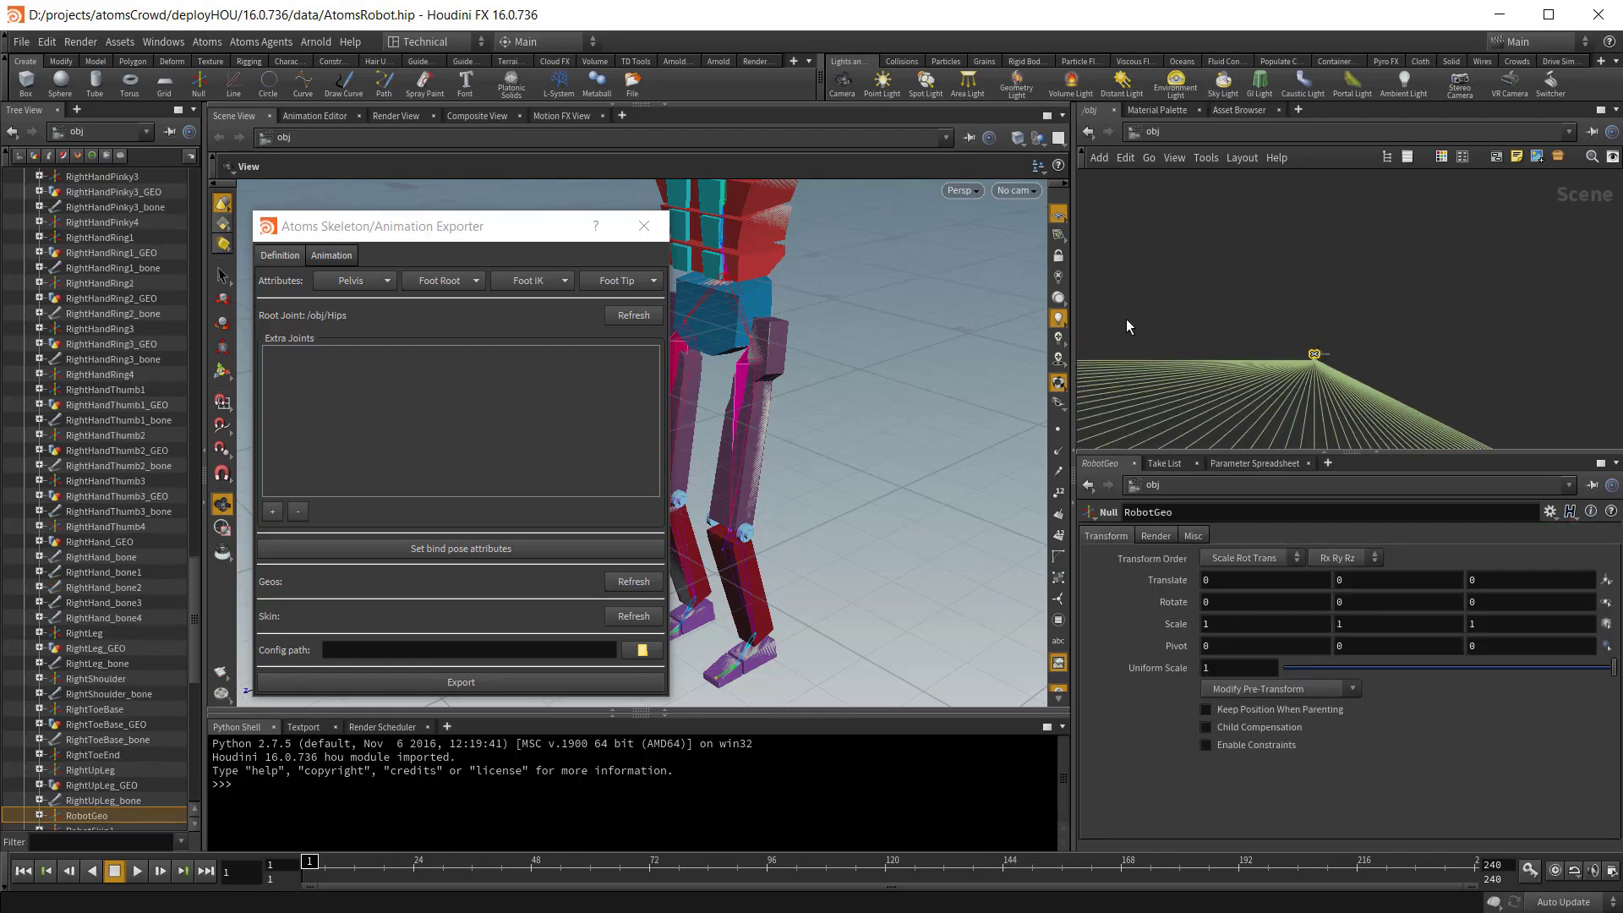
{"action": "middle_click_drag", "start_coordinate": [1127, 318], "coordinate": [1491, 234]}
{"action": "left_click", "coordinate": [634, 581]}
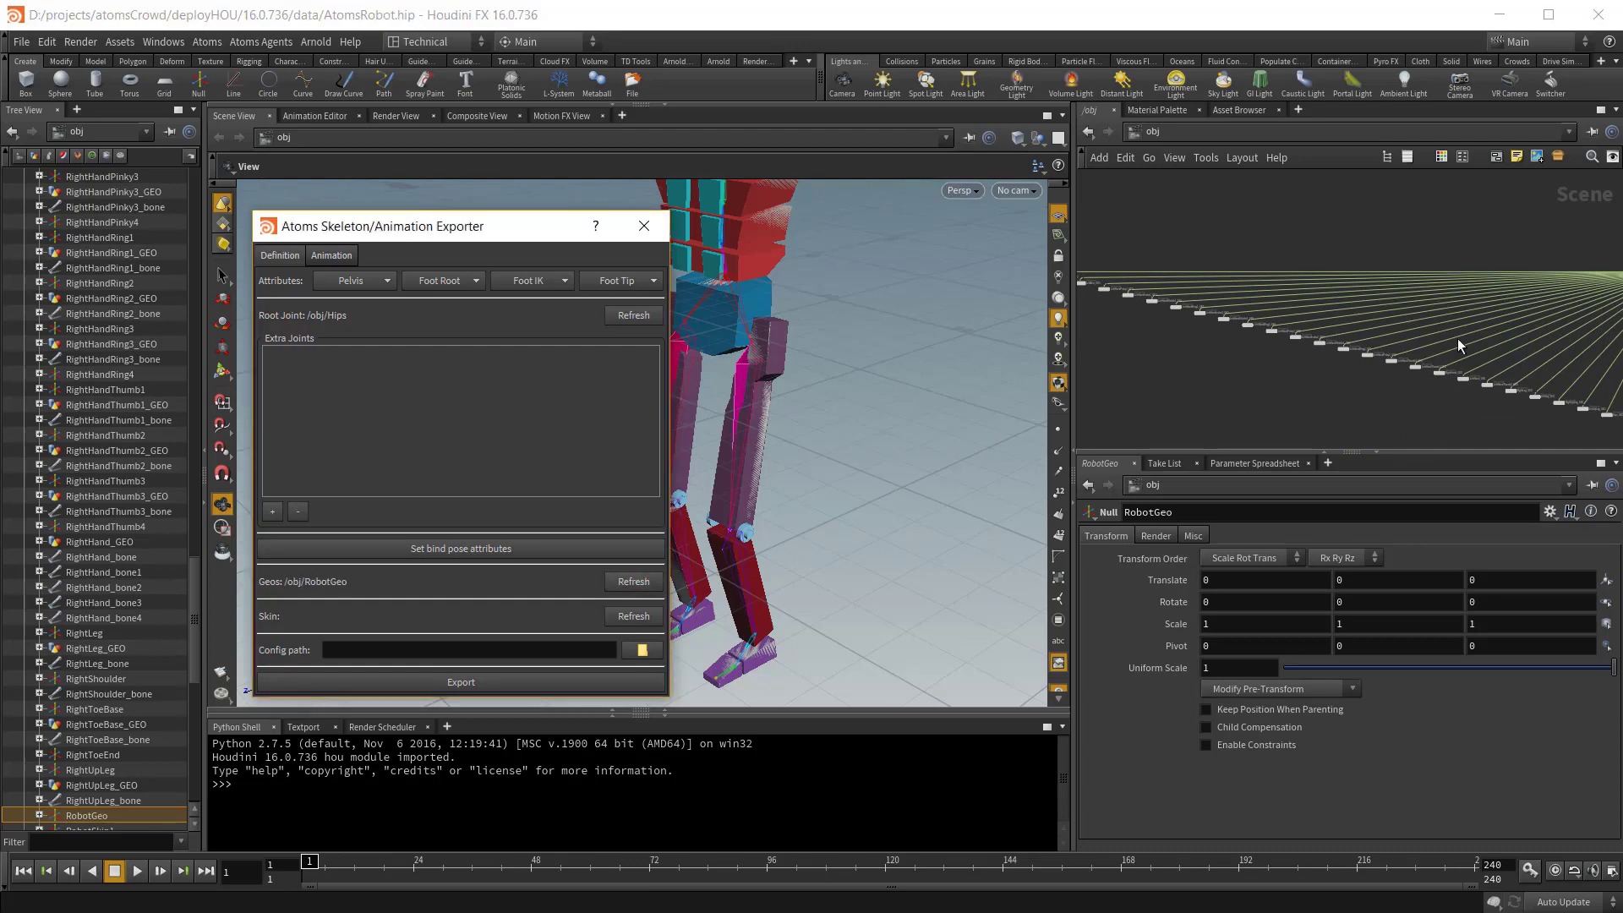
Select the RobotSkin1 null and assign it as the exporter's Skin.
{"action": "middle_click_drag", "start_coordinate": [1241, 214], "coordinate": [1448, 251]}
{"action": "scroll", "coordinate": [1429, 256], "scroll_direction": "up", "scroll_amount": 5}
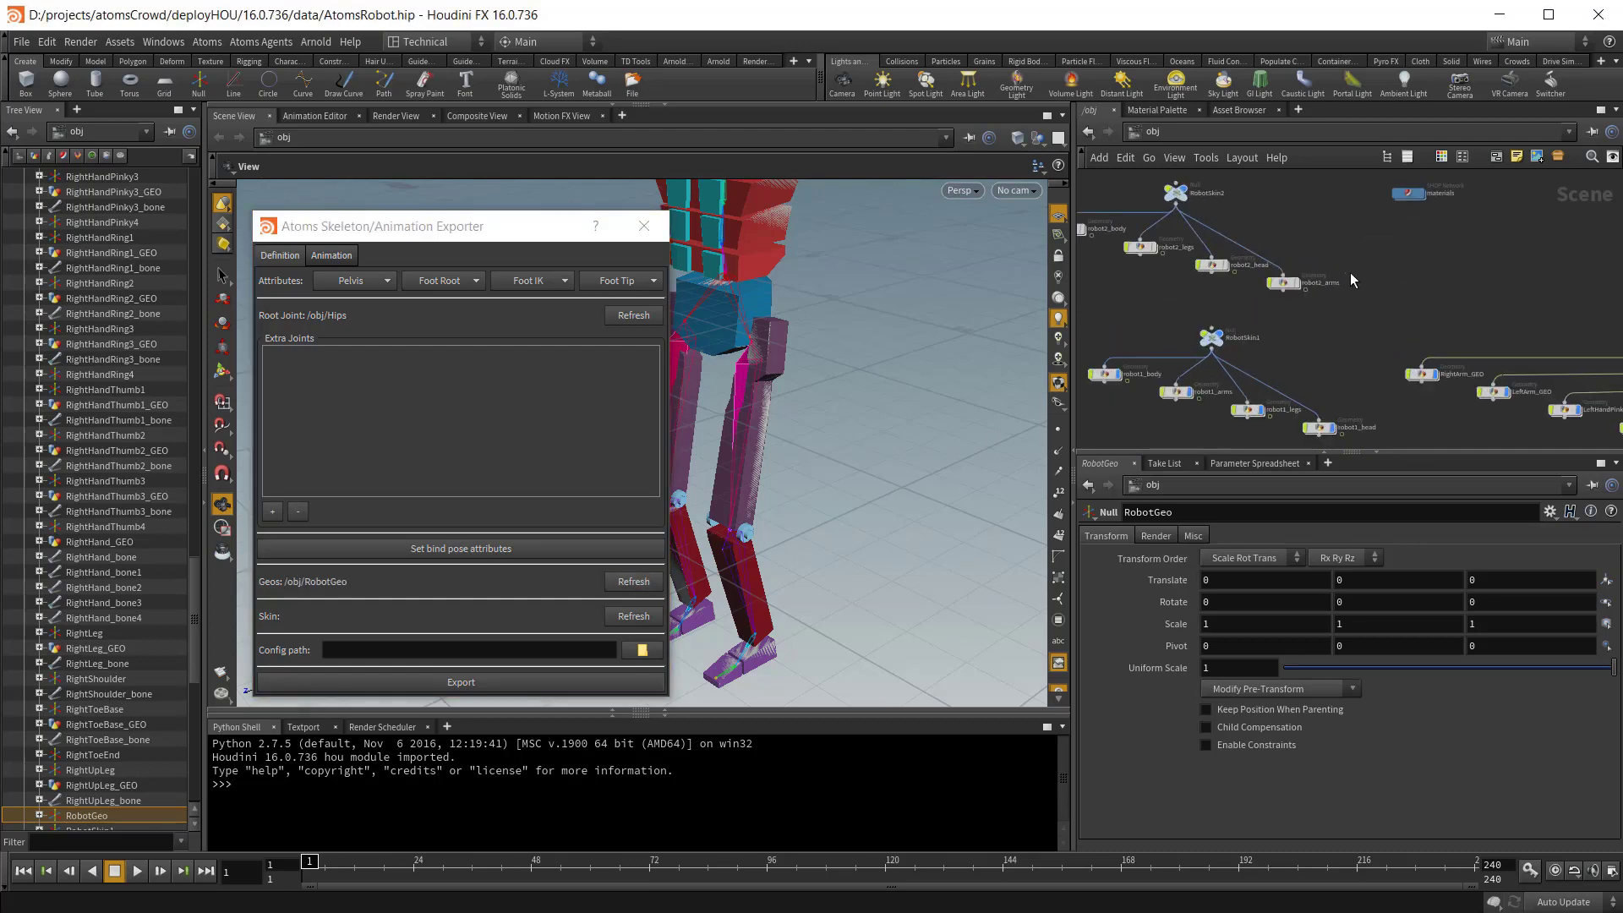
{"action": "scroll", "coordinate": [1314, 349], "scroll_direction": "up", "scroll_amount": 2}
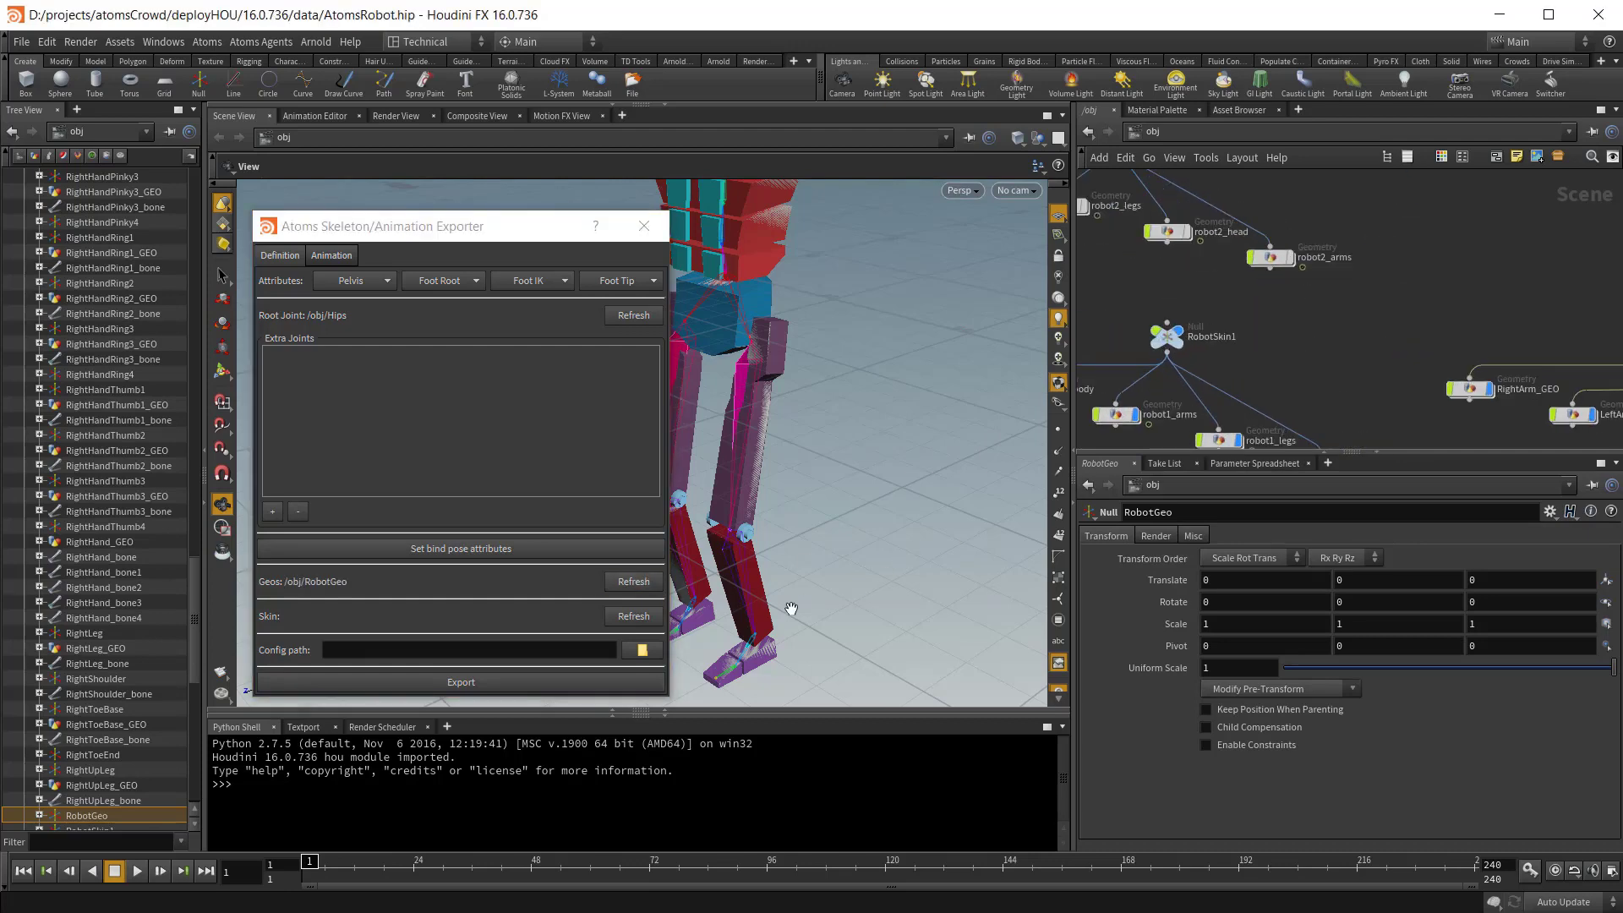
{"action": "left_click", "coordinate": [1168, 338]}
{"action": "left_click", "coordinate": [630, 617]}
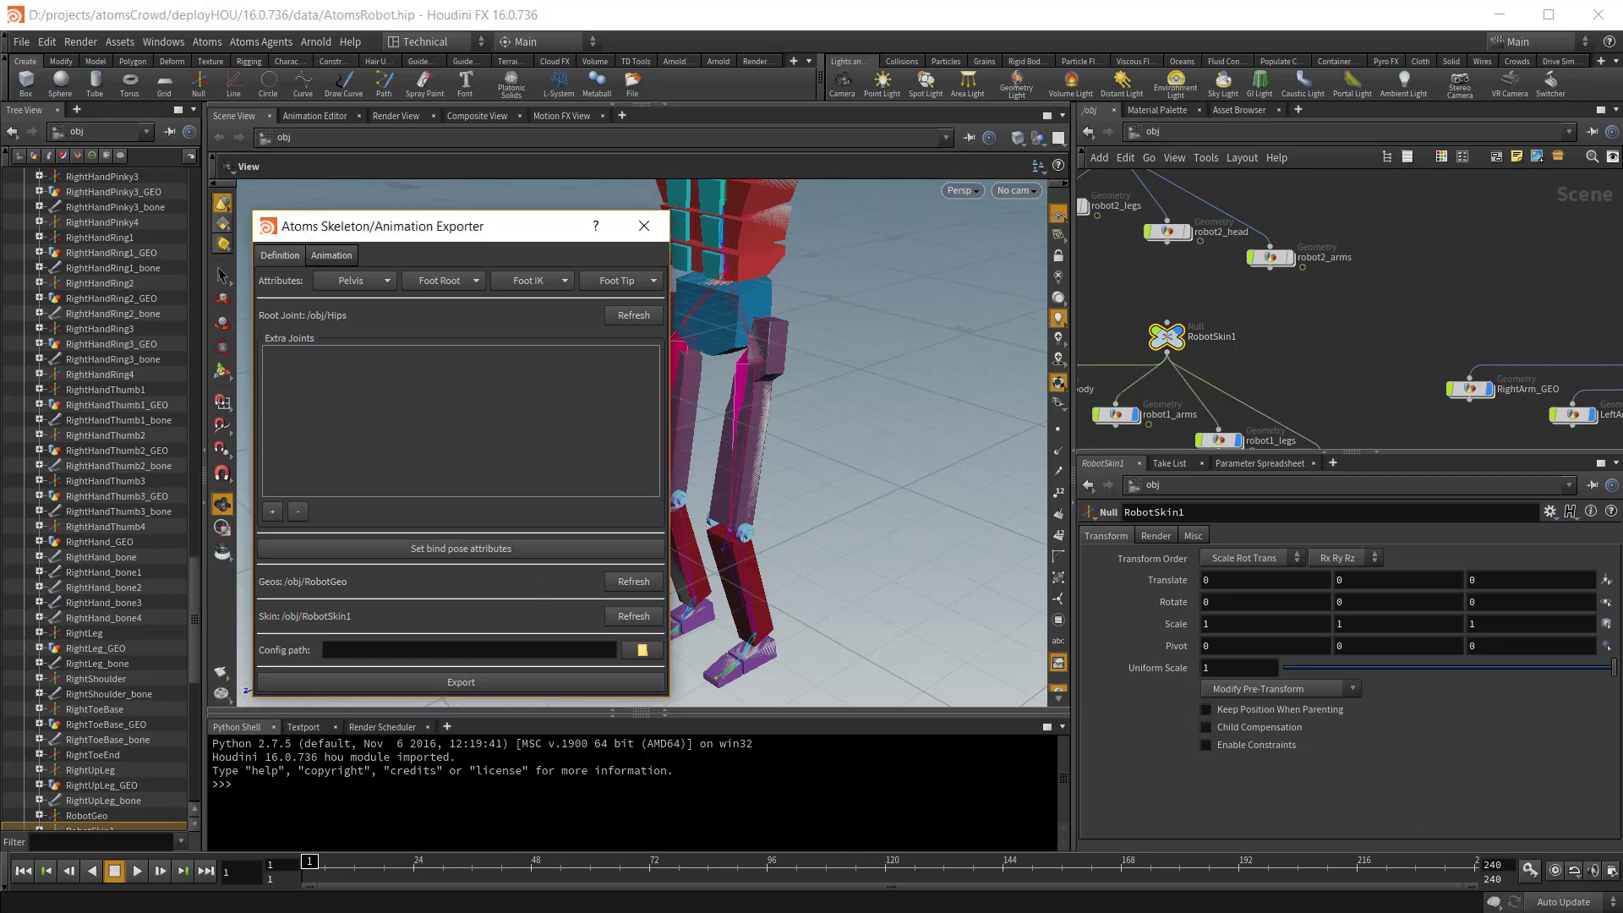
Set the exporter's config path to an Atoms Config file named robot in D:/atomsDemo/data.
{"action": "left_click", "coordinate": [349, 651]}
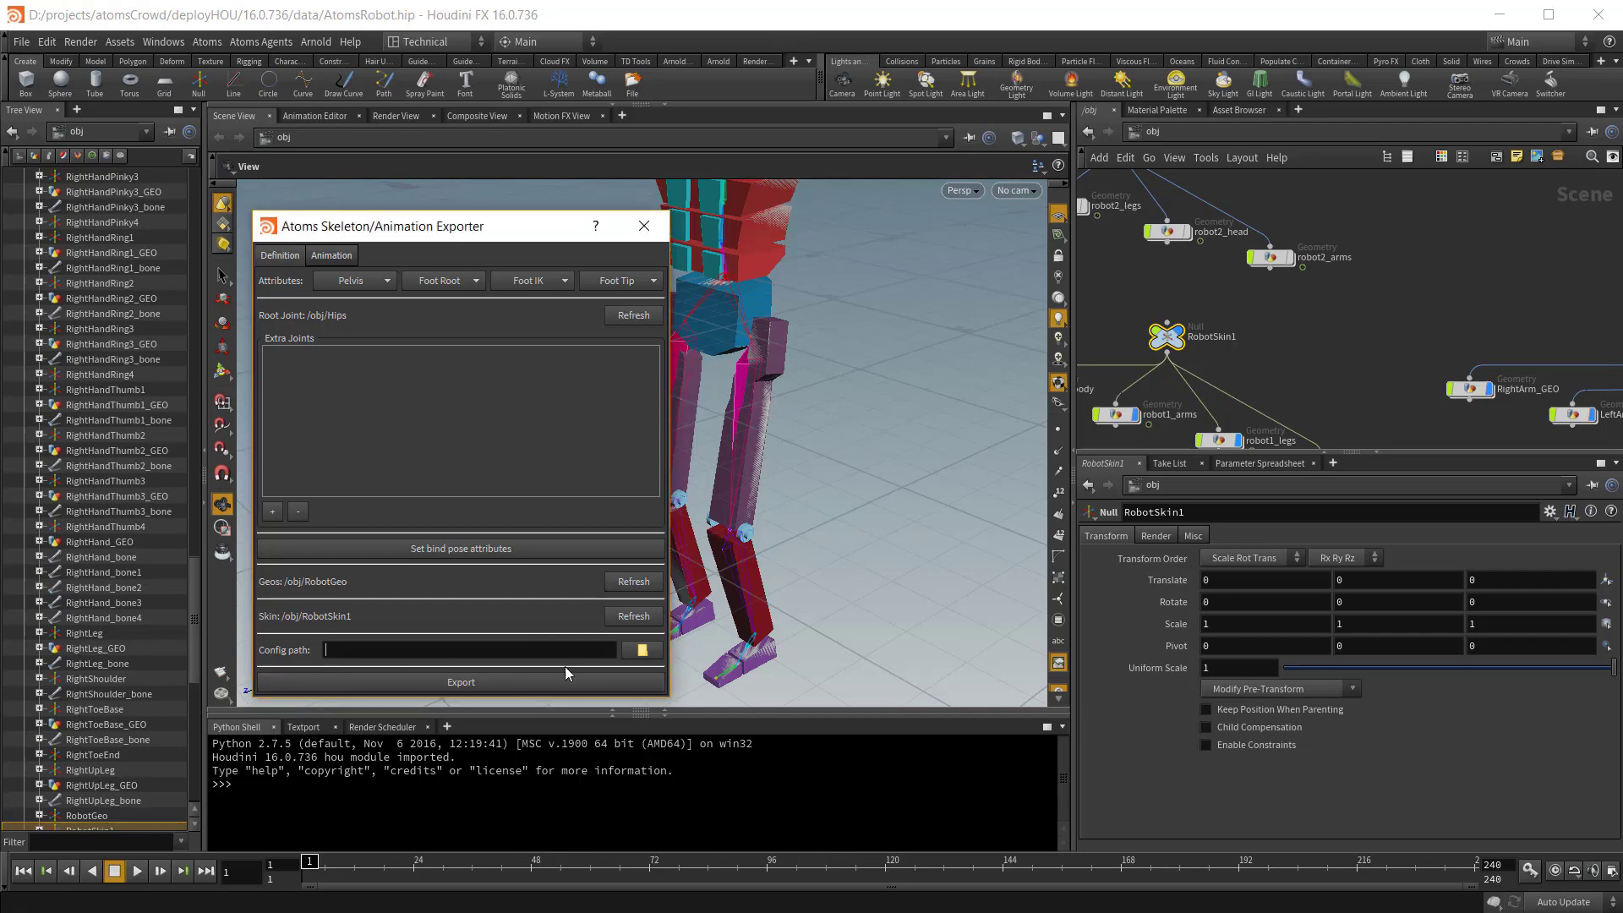
{"action": "left_click", "coordinate": [640, 650]}
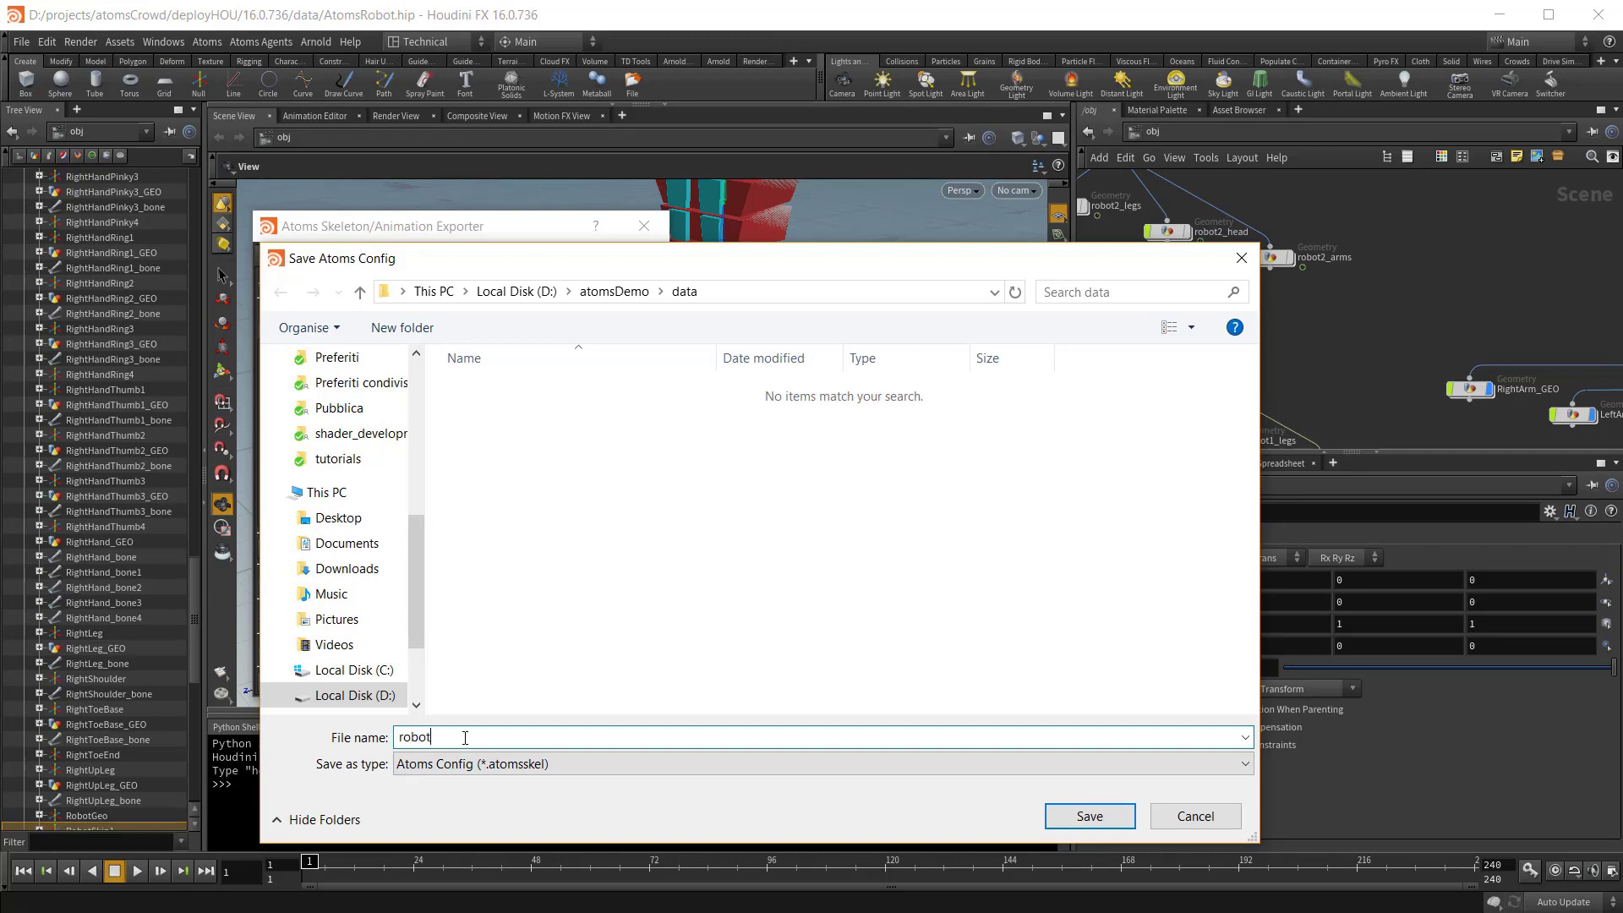
{"action": "key", "text": "Return"}
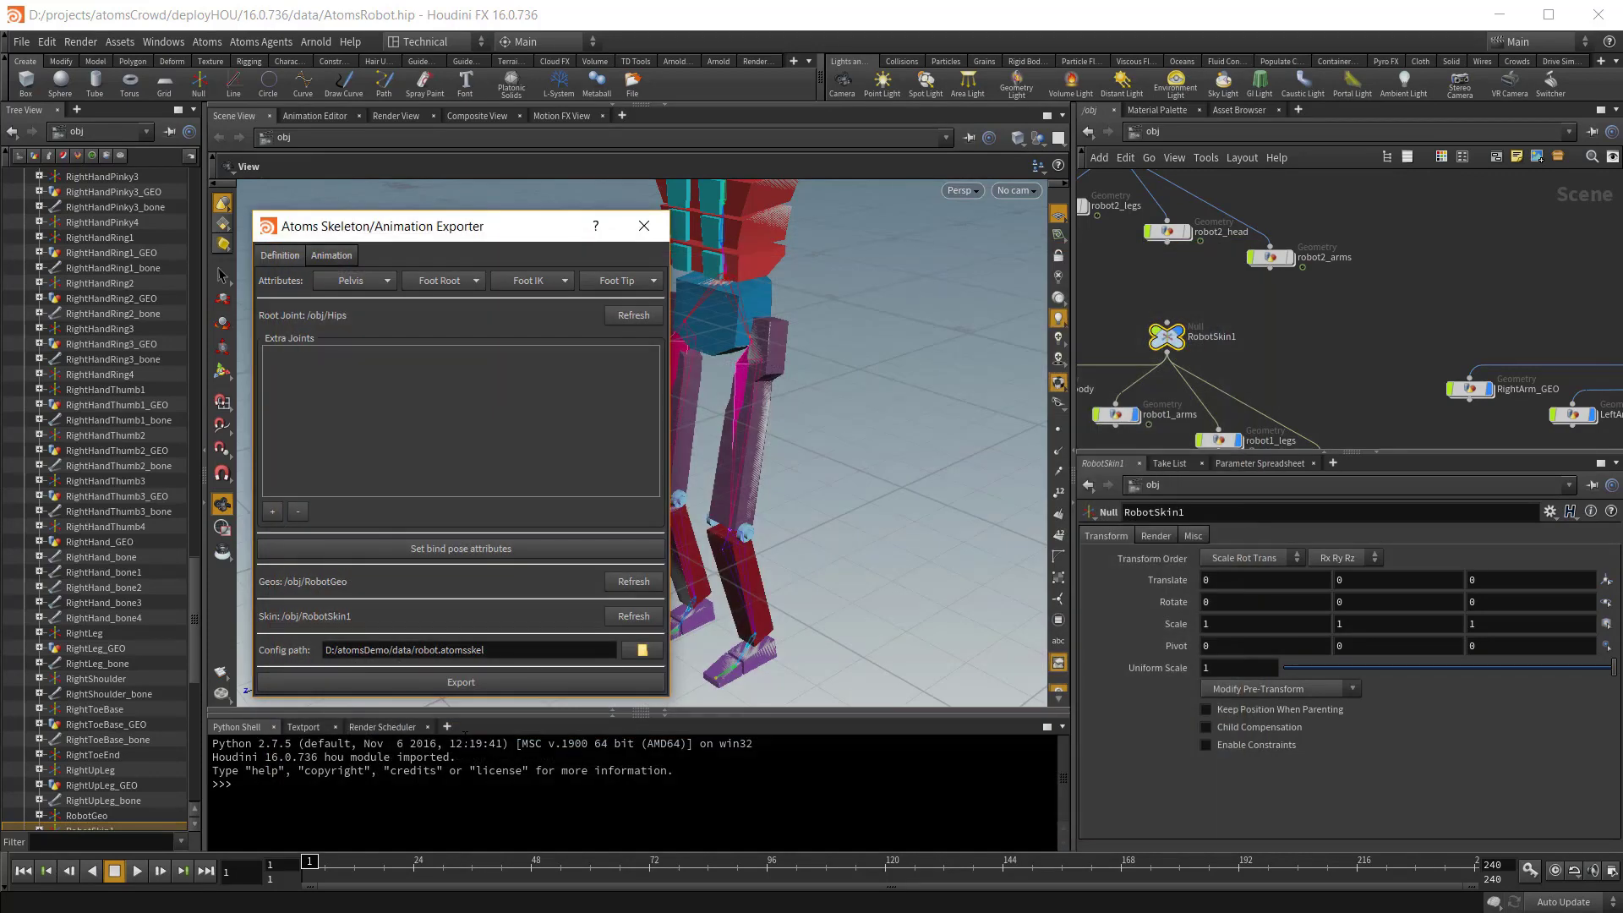
Export the Atoms skeleton definition, switch to File Explorer and check the exported robot files in the data folder.
{"action": "left_click", "coordinate": [480, 682]}
{"action": "left_click", "coordinate": [512, 482]}
{"action": "key", "text": "alt+Tab"}
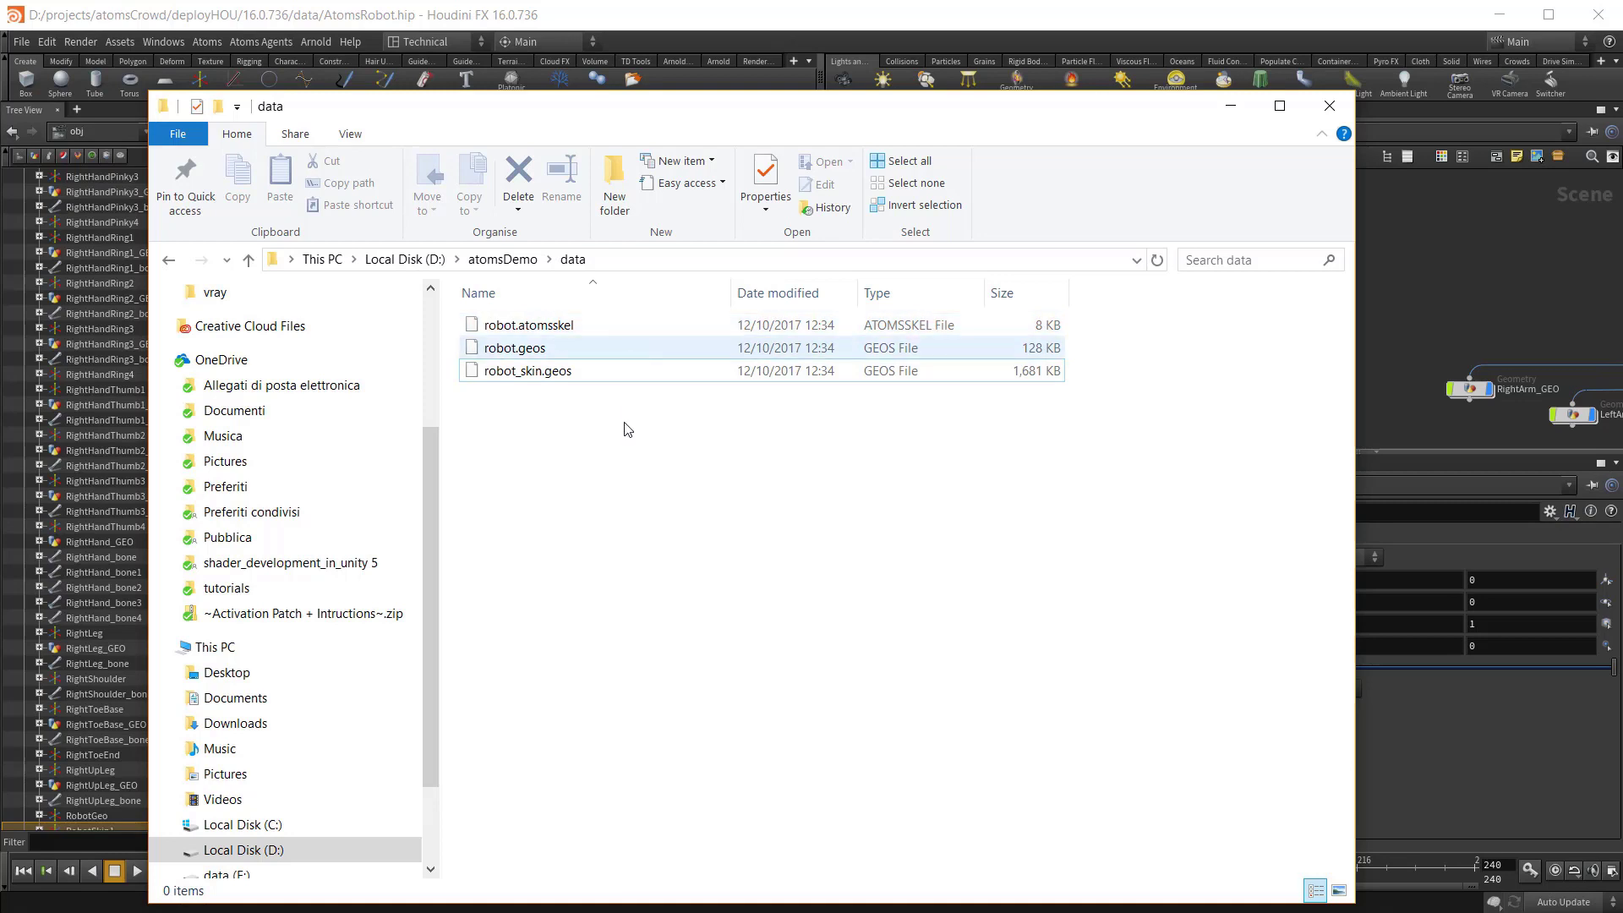
{"action": "left_click", "coordinate": [531, 355]}
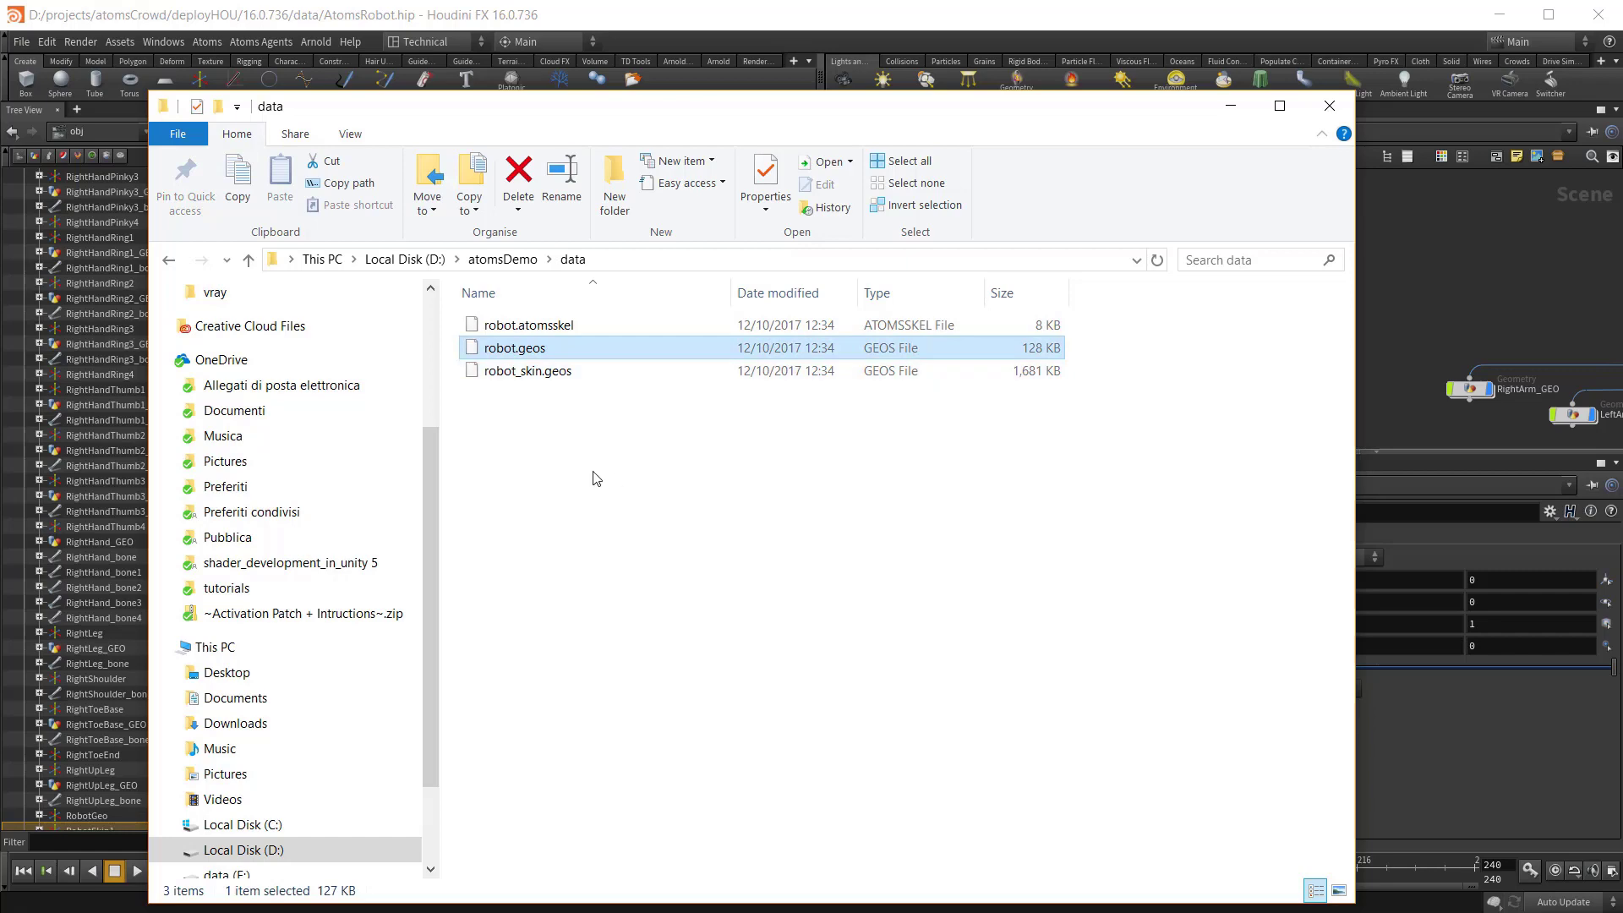